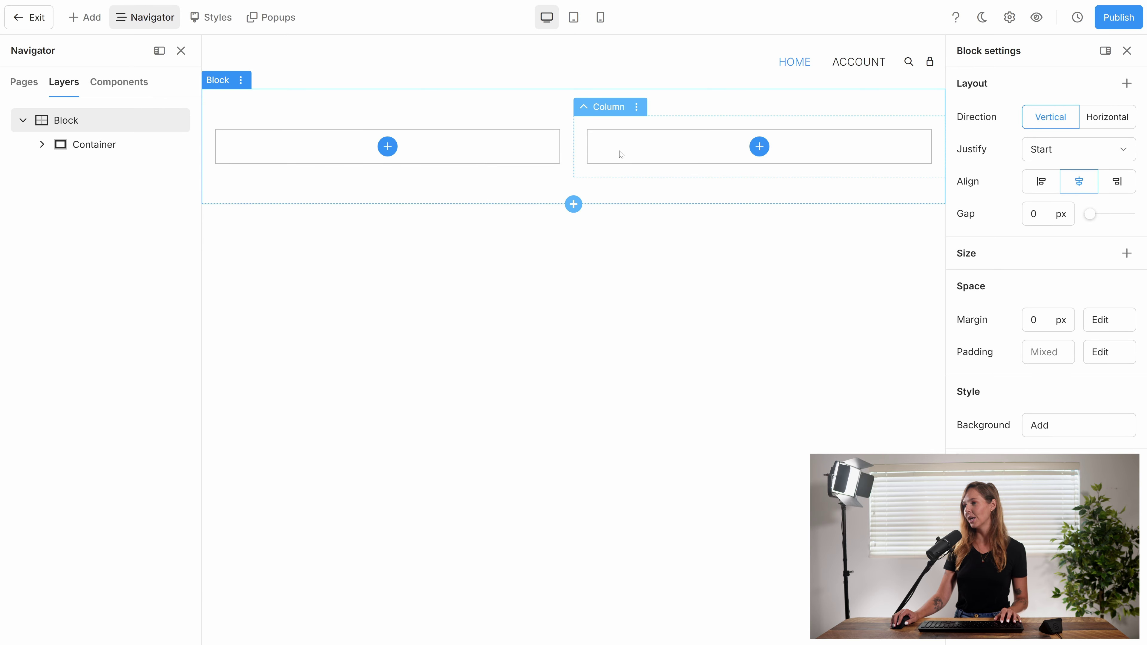
# - Delete the block's second column and add a heading to the remaining column
pyautogui.click(637, 106)
pyautogui.click(648, 296)
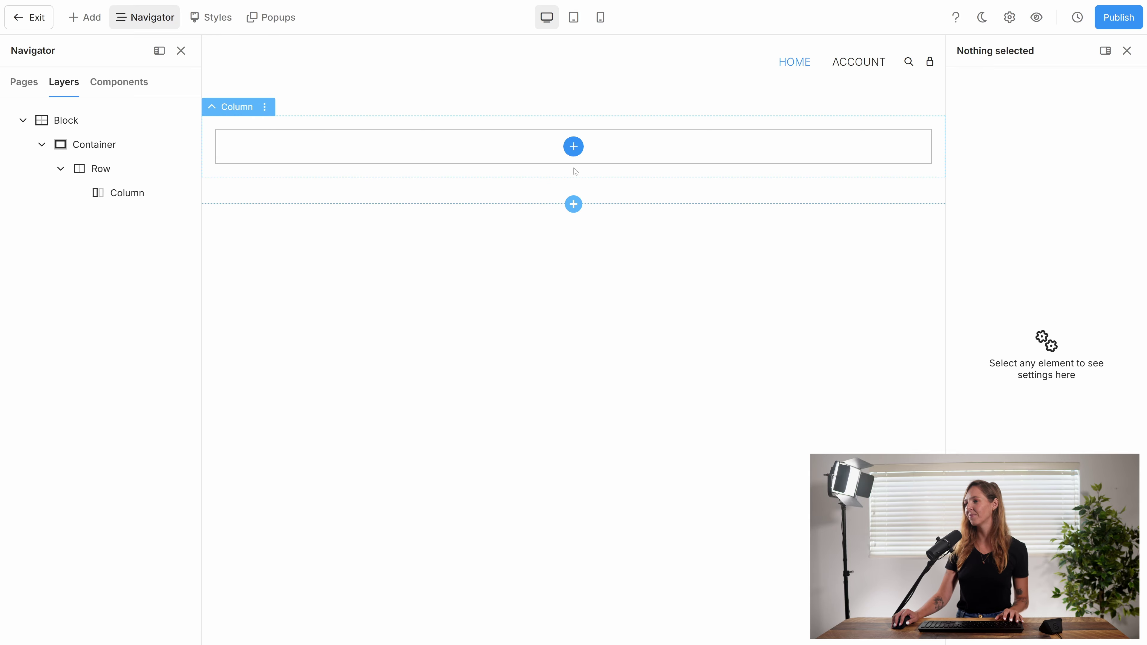
pyautogui.click(573, 146)
pyautogui.click(574, 146)
pyautogui.click(433, 289)
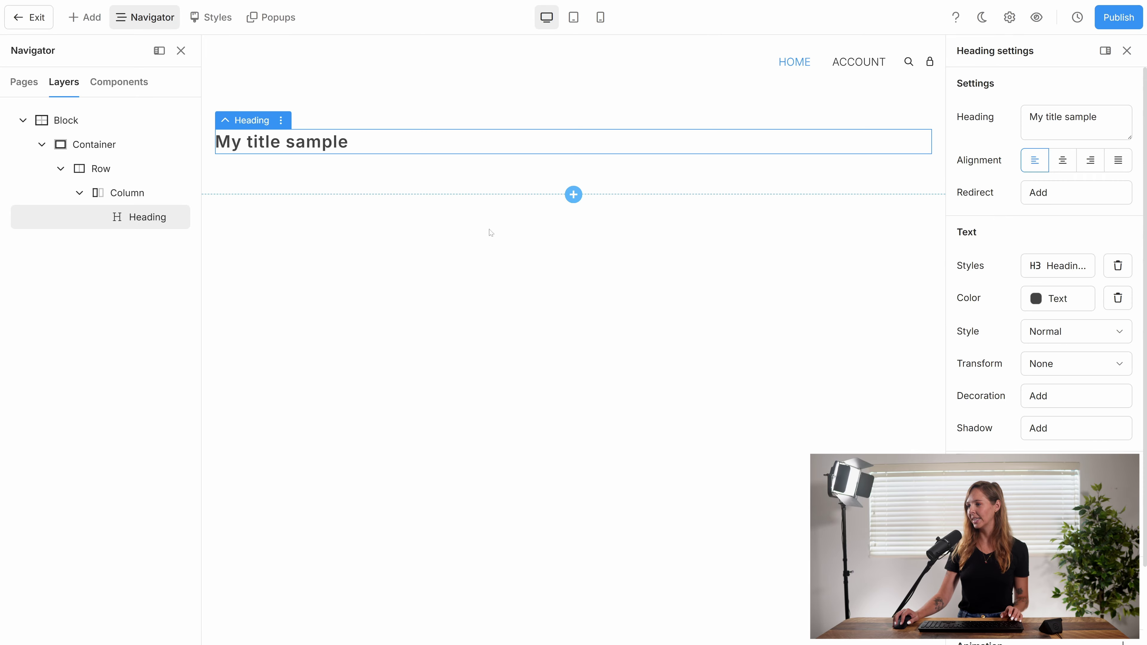
# - Add a second heading and a button to the column below the first heading
pyautogui.rightClick(536, 167)
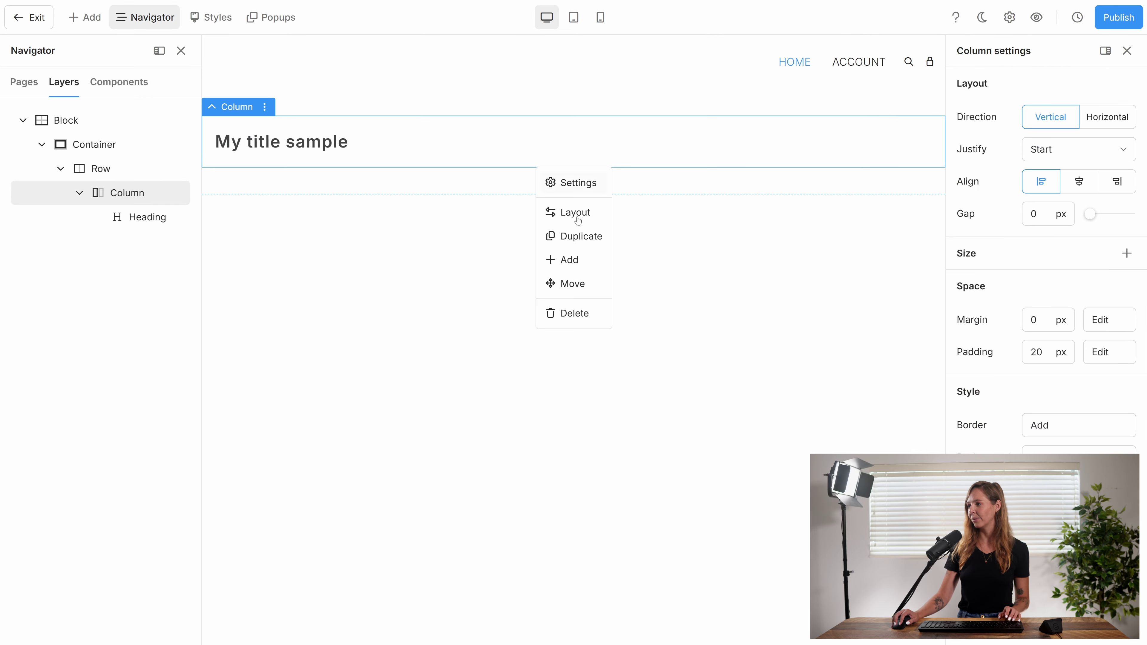
pyautogui.click(570, 259)
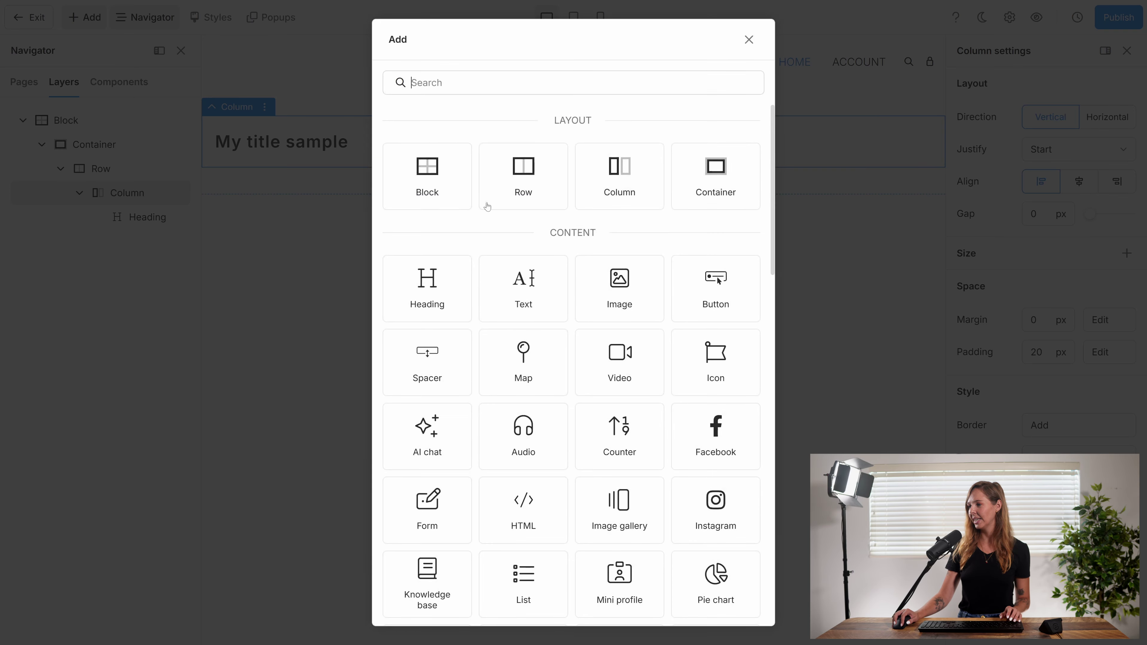
pyautogui.click(431, 294)
pyautogui.rightClick(559, 186)
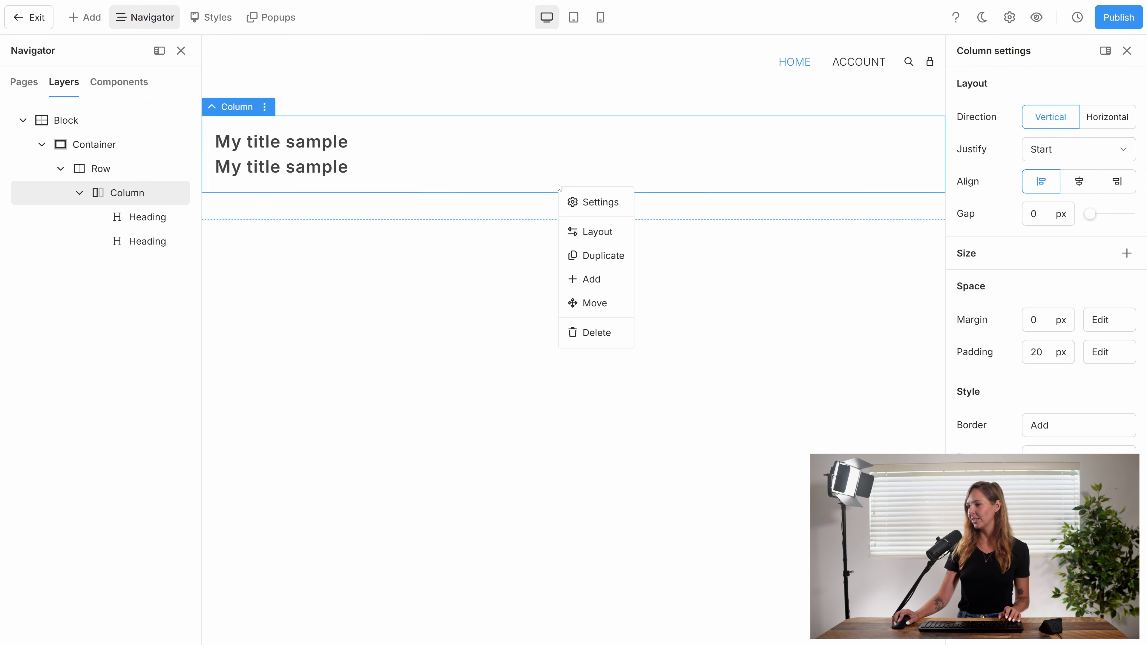
pyautogui.click(596, 280)
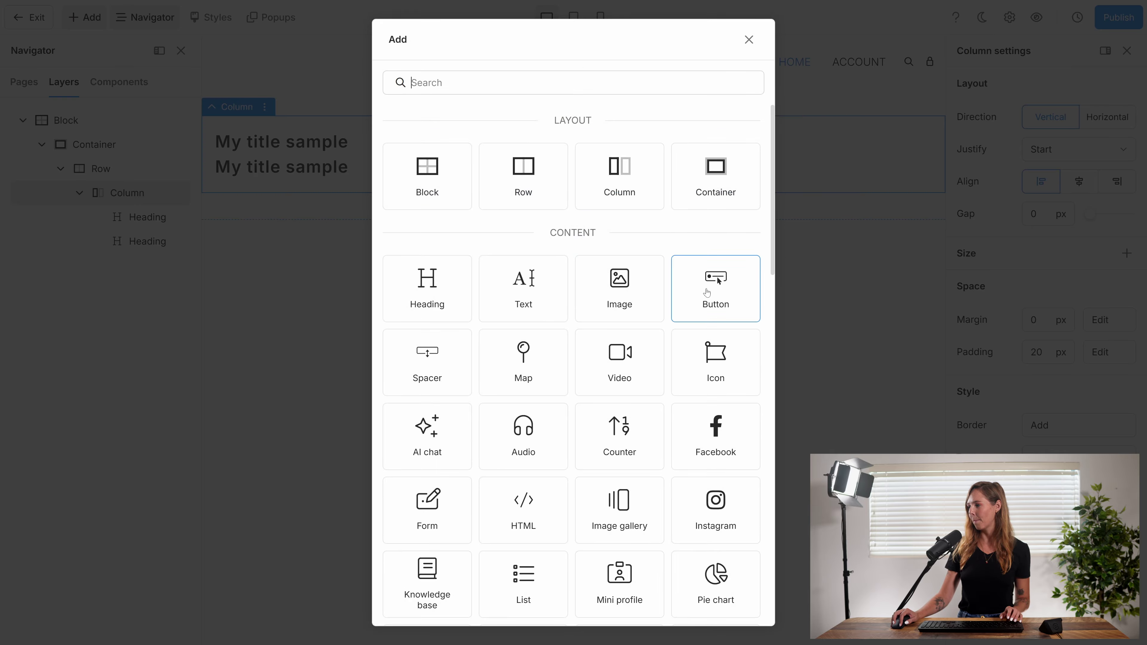
pyautogui.click(706, 292)
# - Set the first heading's style to Heading 1 and its text to "Sit Happens. We Help."
pyautogui.click(370, 138)
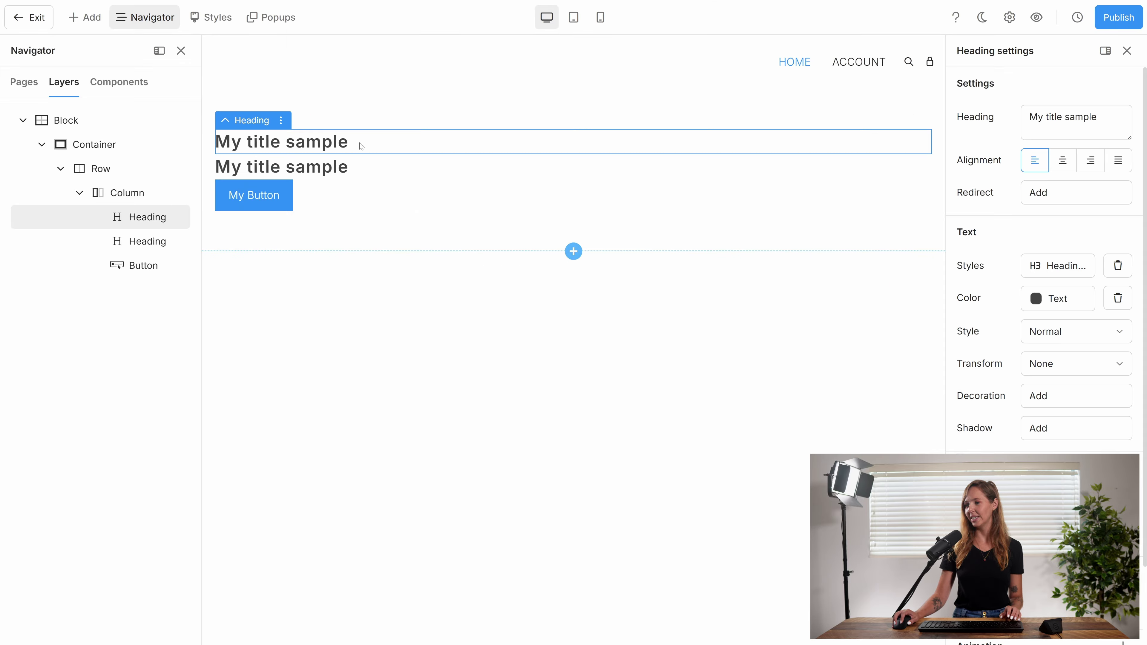
pyautogui.click(1067, 272)
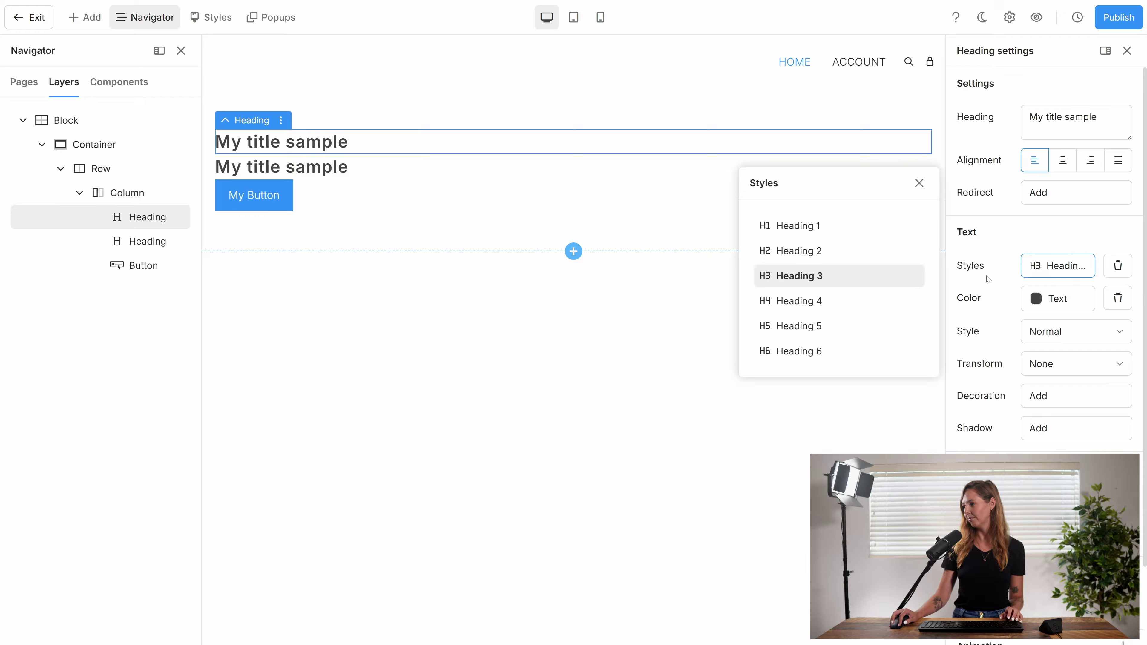
pyautogui.click(864, 236)
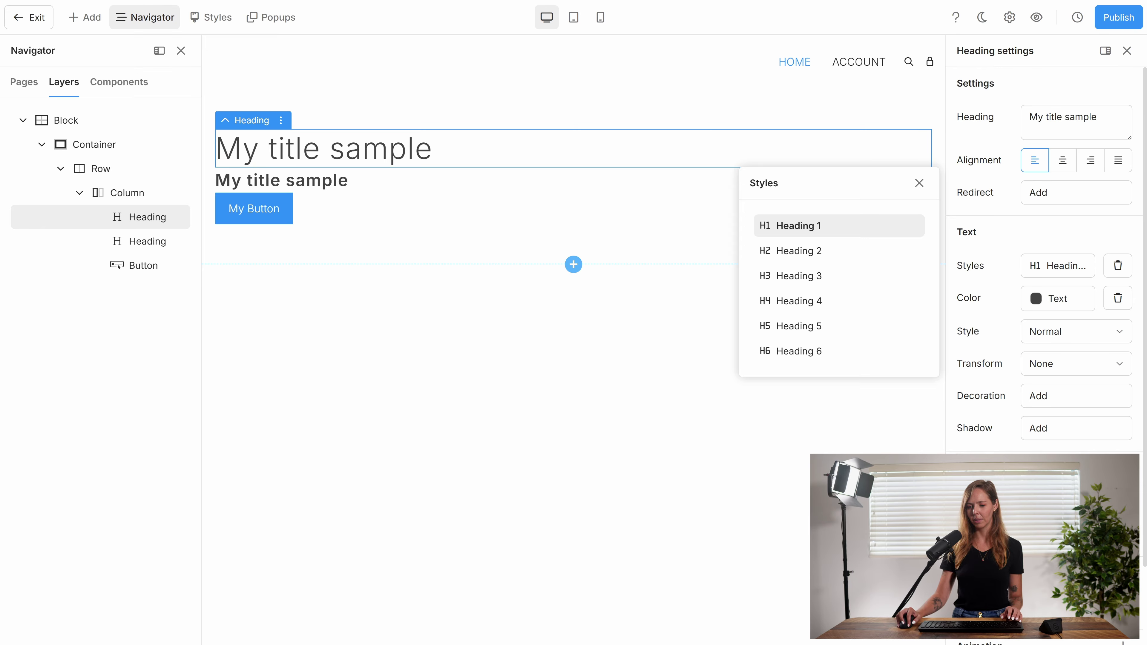
pyautogui.click(1063, 117)
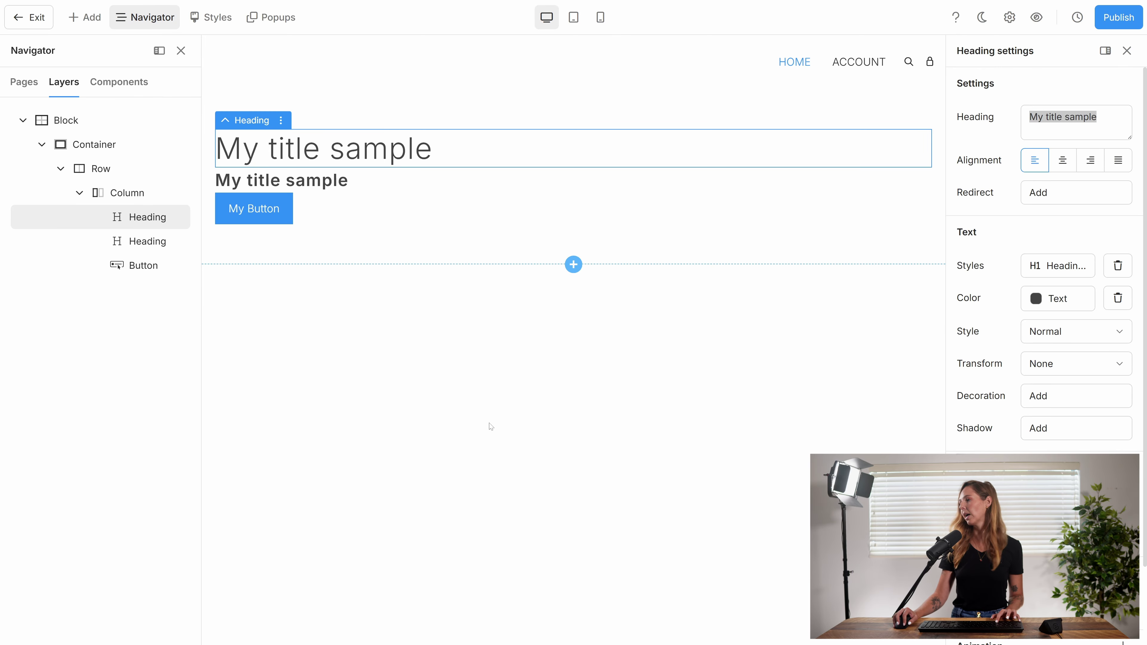
pyautogui.moveTo(1097, 117); pyautogui.dragTo(1030, 117)
pyautogui.write('Sit Happens. We Help.')
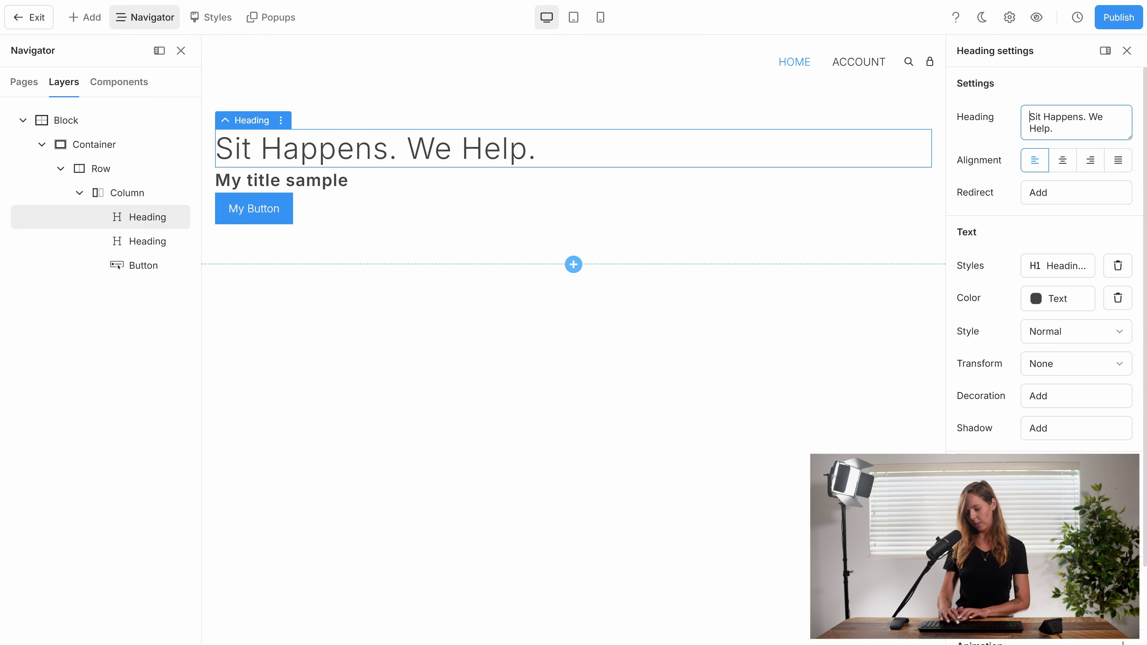
# - Set the second heading's text to "Turning overexcited pups and confused humans into calm, confident teams—one paw at a time." and its style to Heading 4
pyautogui.click(449, 189)
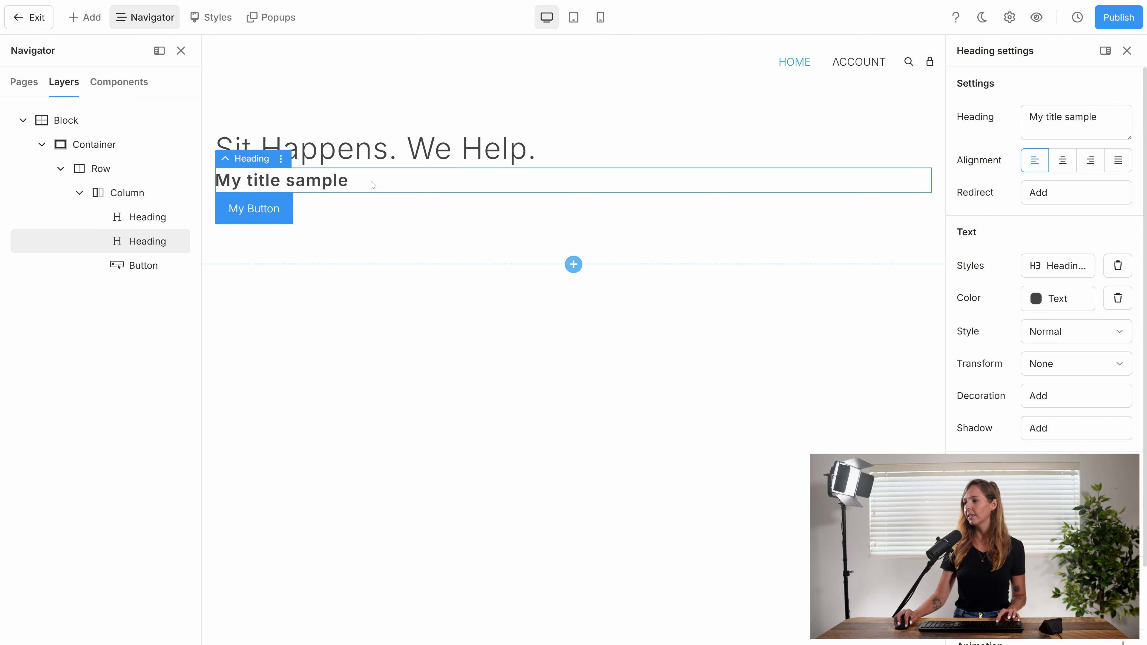
pyautogui.click(1102, 121)
pyautogui.hotkey('ctrl', 'a')
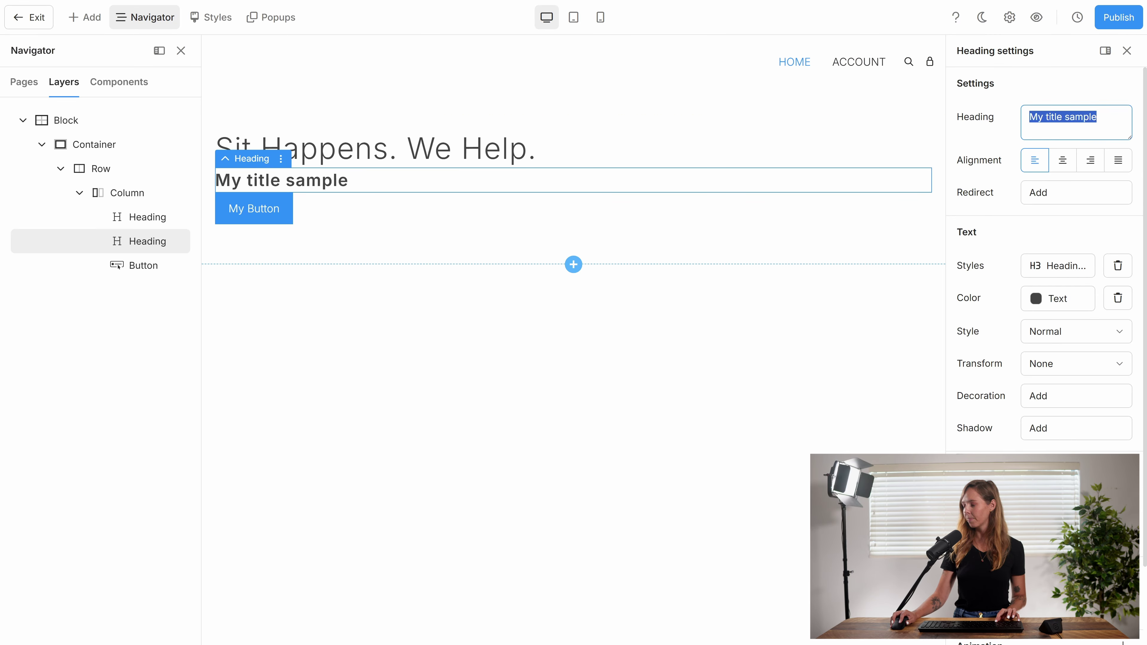
pyautogui.write('Turning overexcited pups and confused humans into calm, confident teams—one paw at a time.')
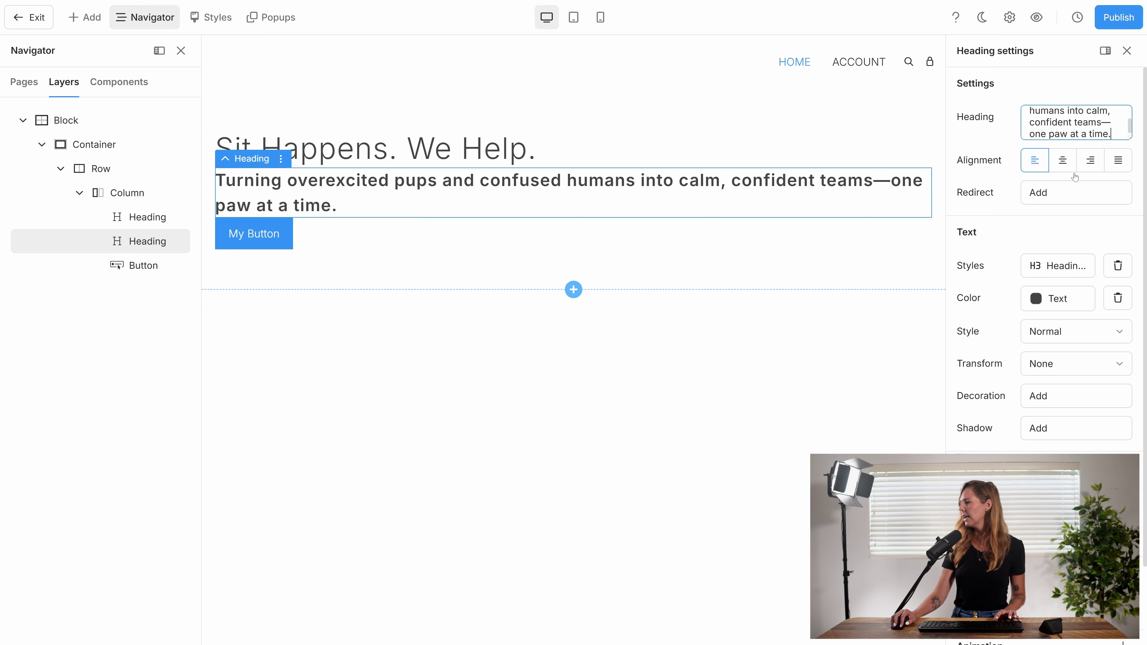
pyautogui.click(1046, 270)
pyautogui.click(836, 296)
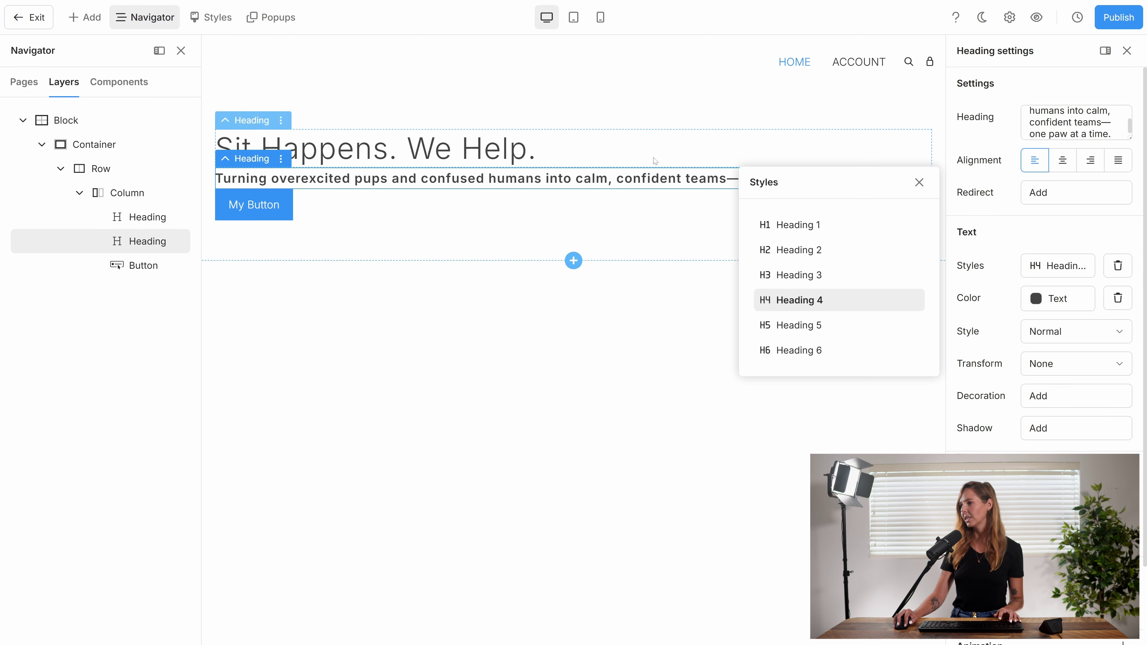
# - Center the text alignment of both the main heading and the subheading
pyautogui.click(723, 149)
pyautogui.click(1063, 163)
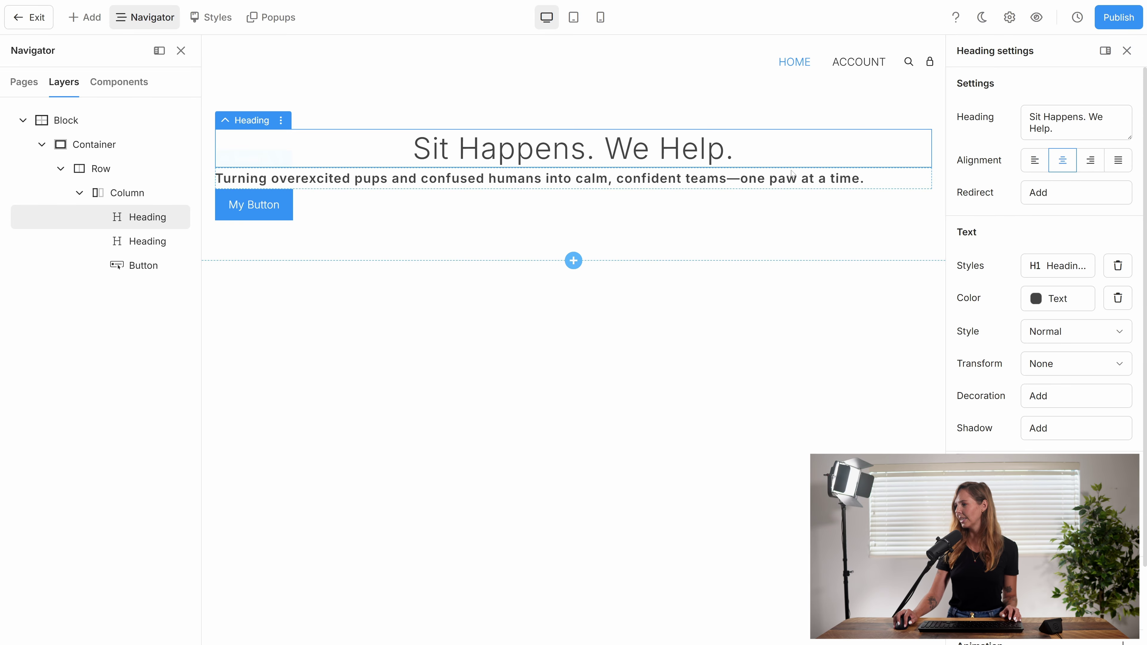
pyautogui.click(872, 177)
pyautogui.click(1067, 168)
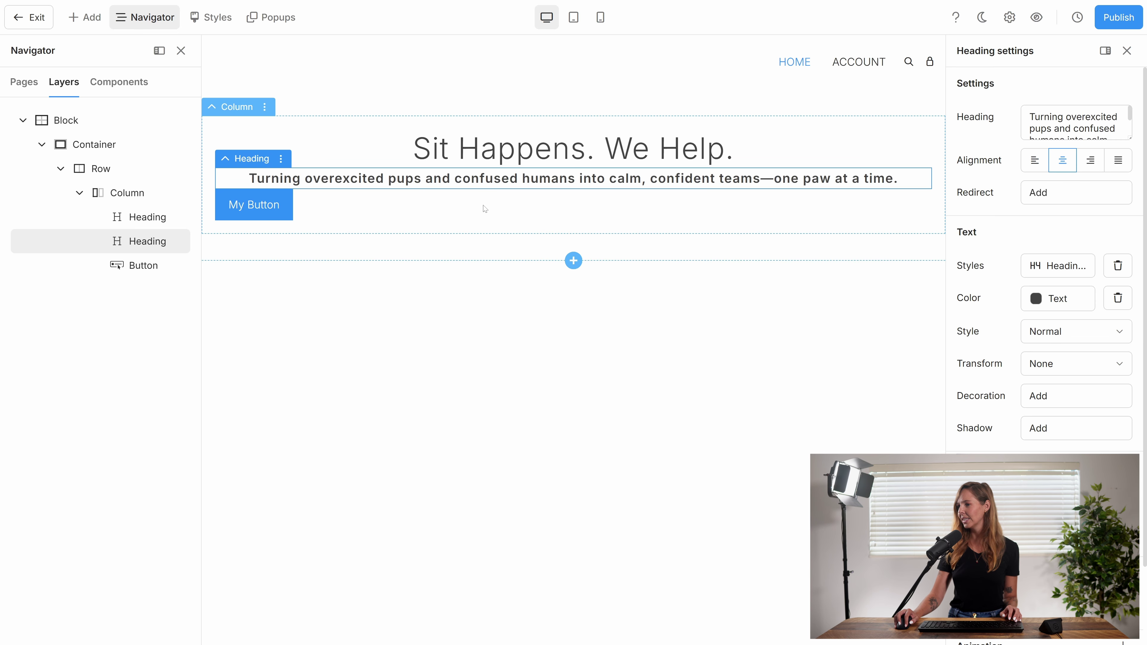
# - Set the column holding the headings and button to center justify and center align, with a 17 px gap
pyautogui.click(282, 208)
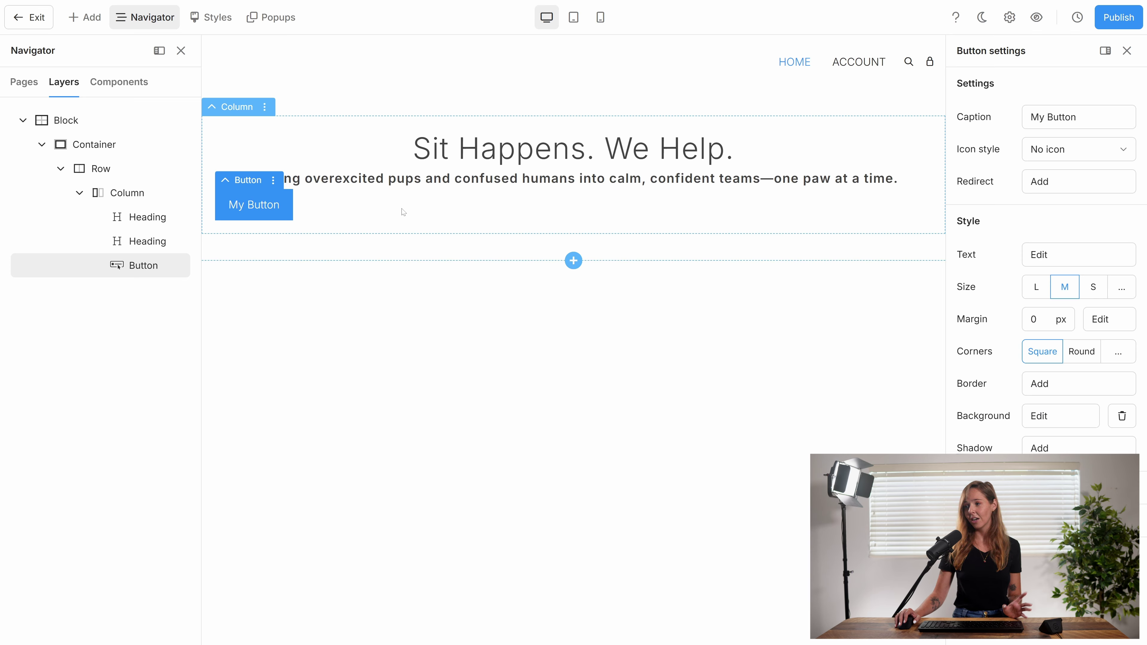
pyautogui.click(296, 210)
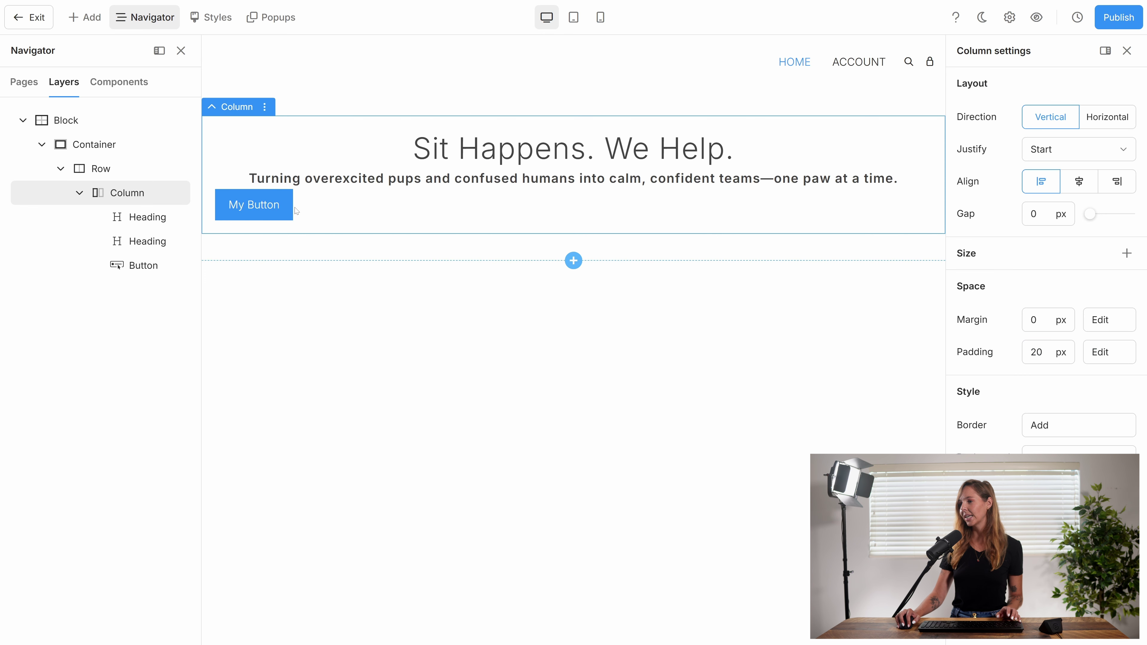
pyautogui.click(1071, 155)
pyautogui.click(1072, 208)
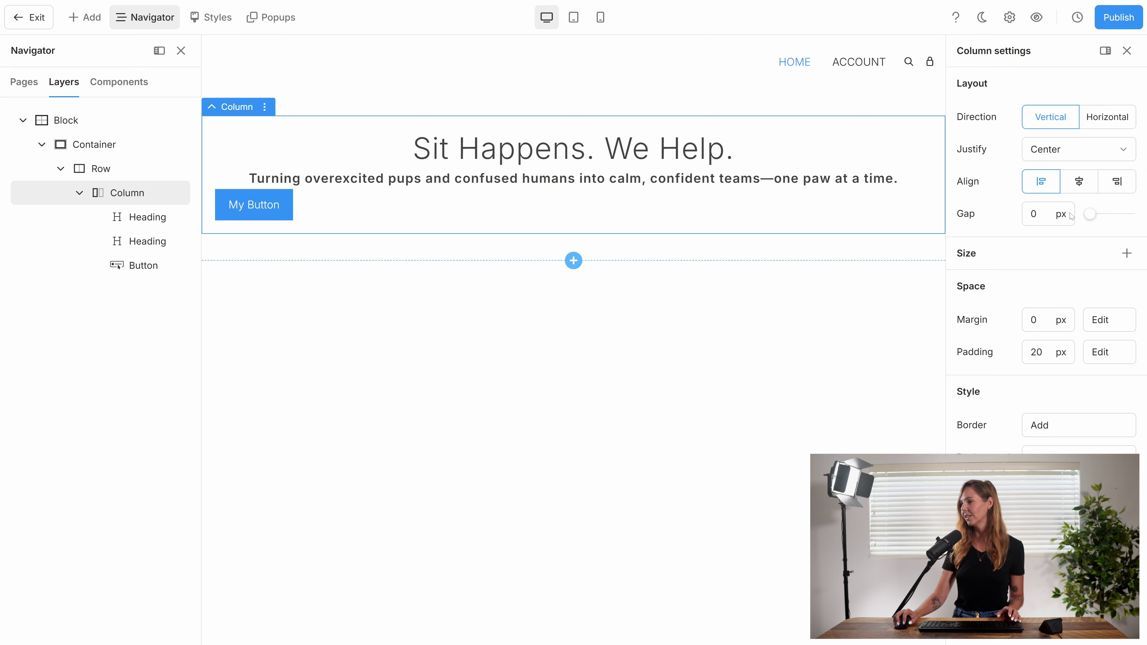
pyautogui.click(1078, 181)
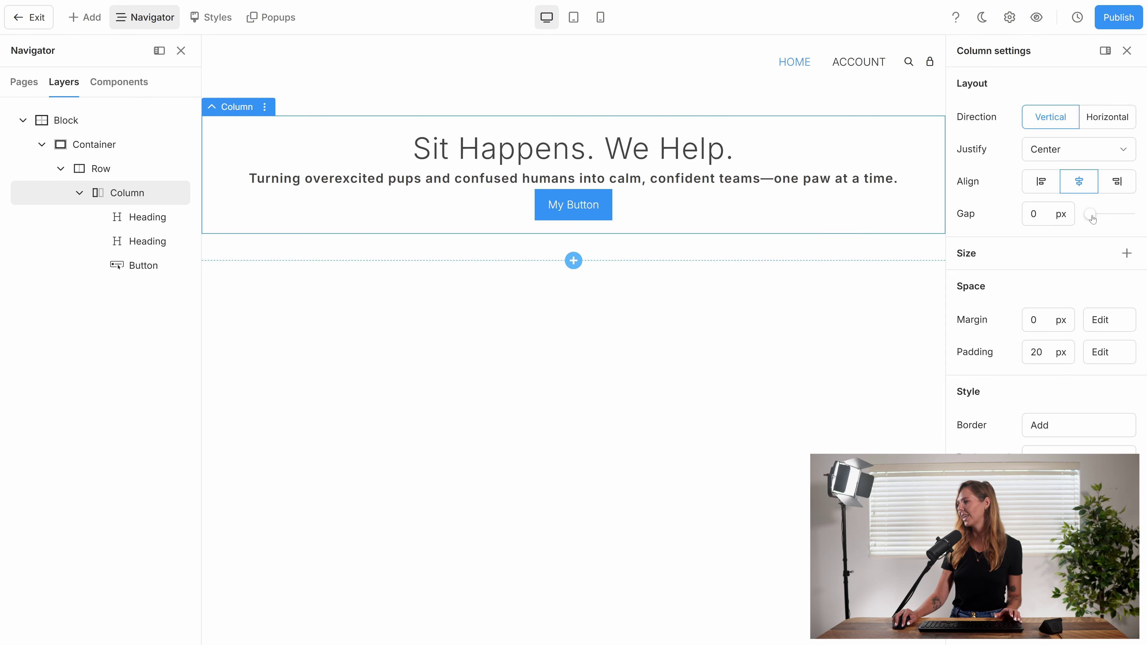
pyautogui.moveTo(1092, 218); pyautogui.dragTo(1098, 222)
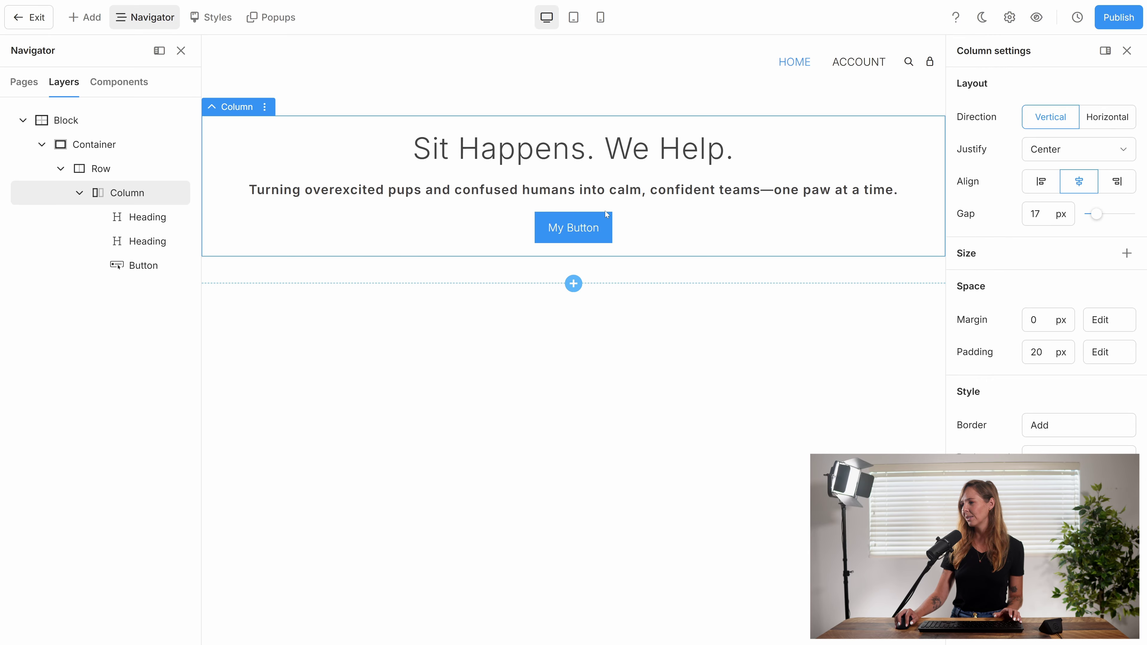
# - Wrap the button in its own container and center-align the container's content
pyautogui.click(601, 218)
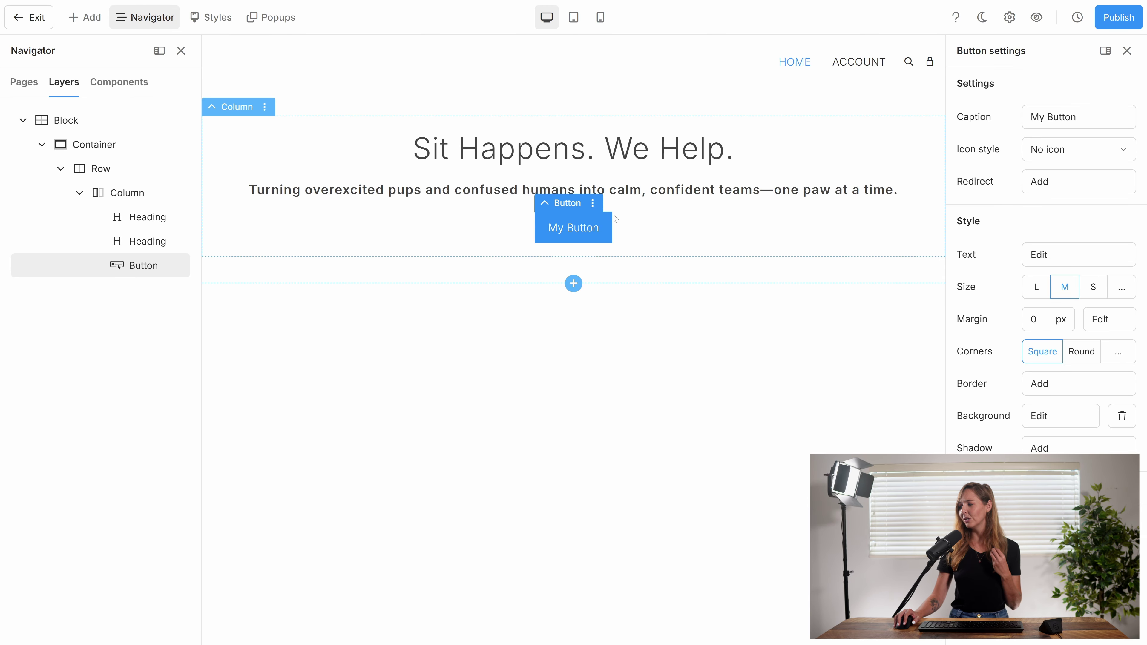
pyautogui.rightClick(592, 230)
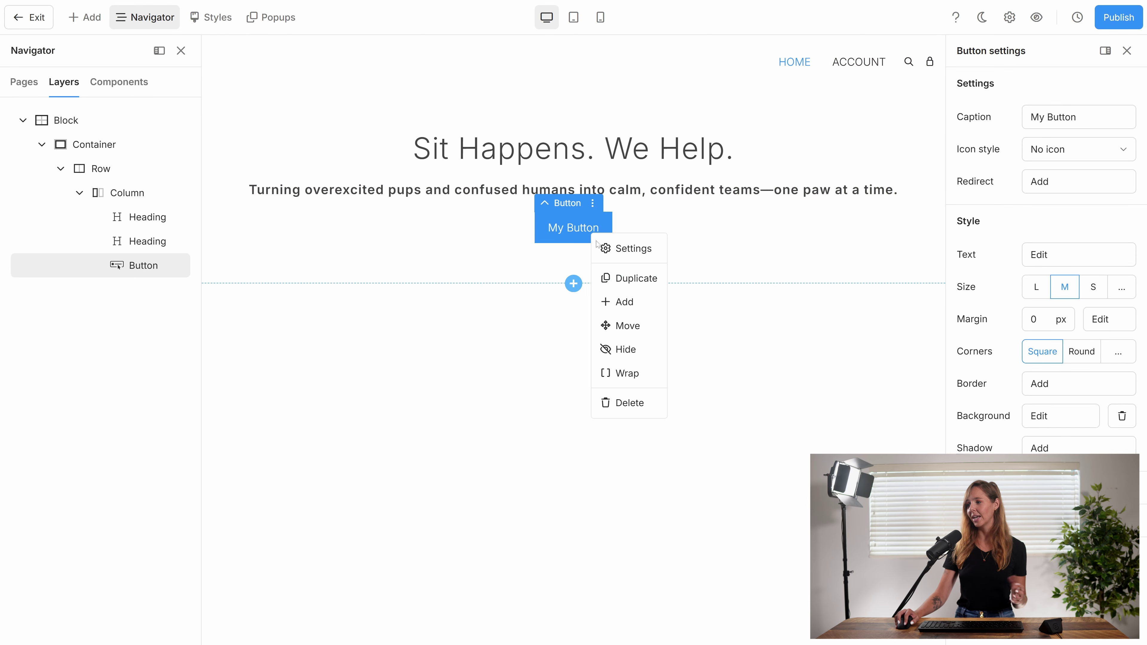
pyautogui.click(624, 374)
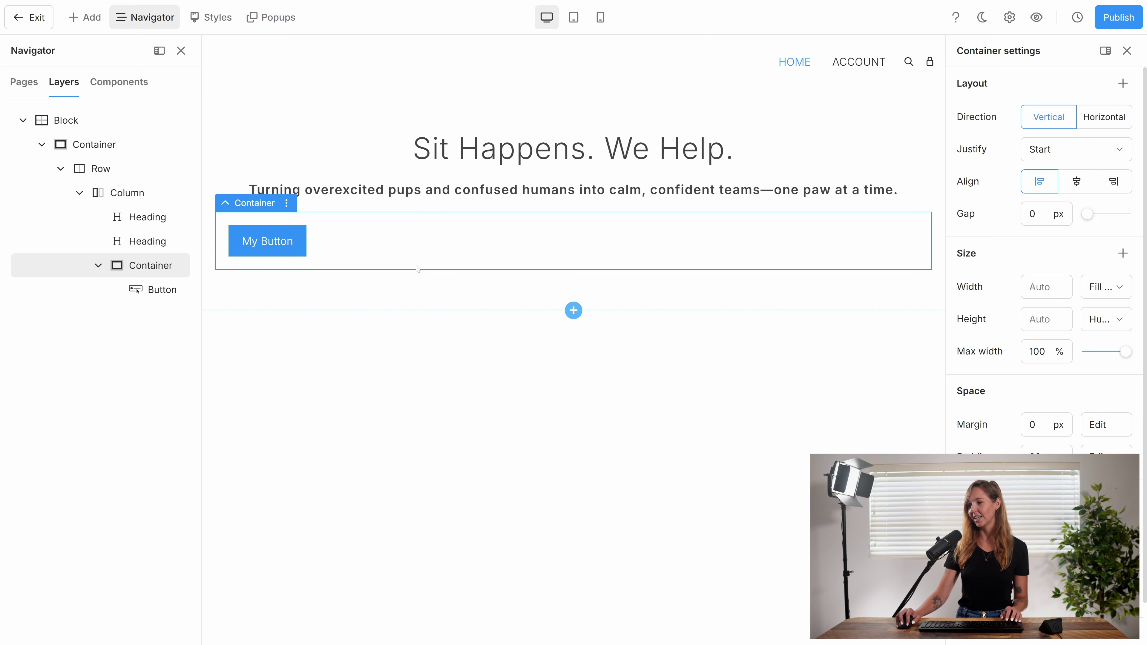
pyautogui.click(1080, 181)
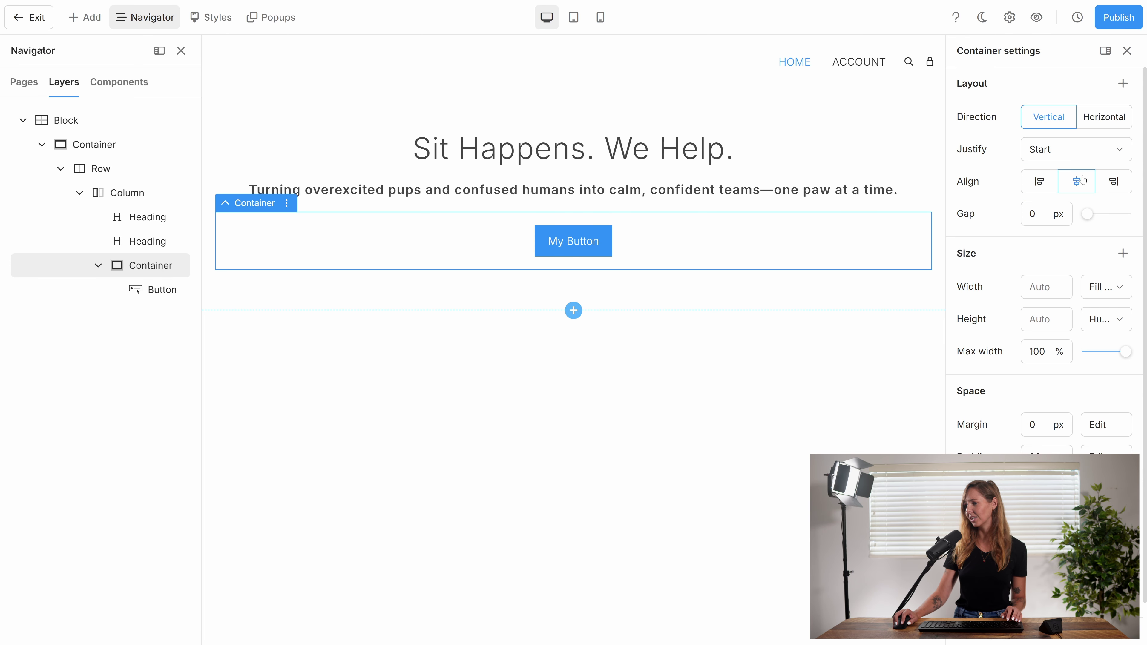
pyautogui.click(774, 149)
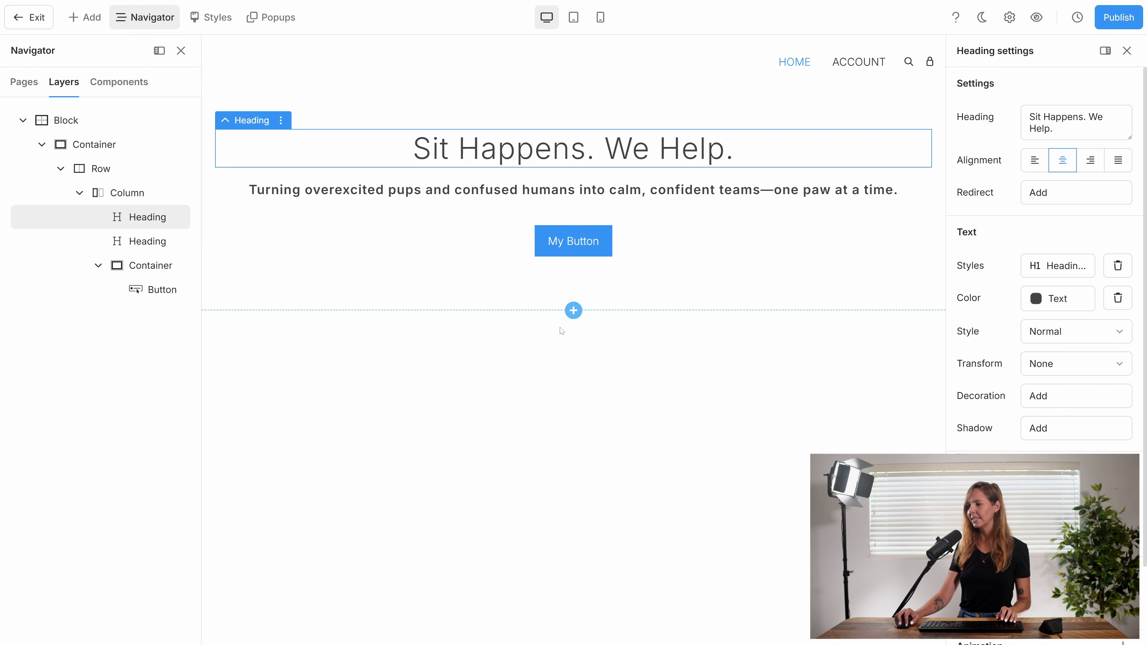
# - Add an empty block below the hero section and place a heading in its first column
pyautogui.click(573, 311)
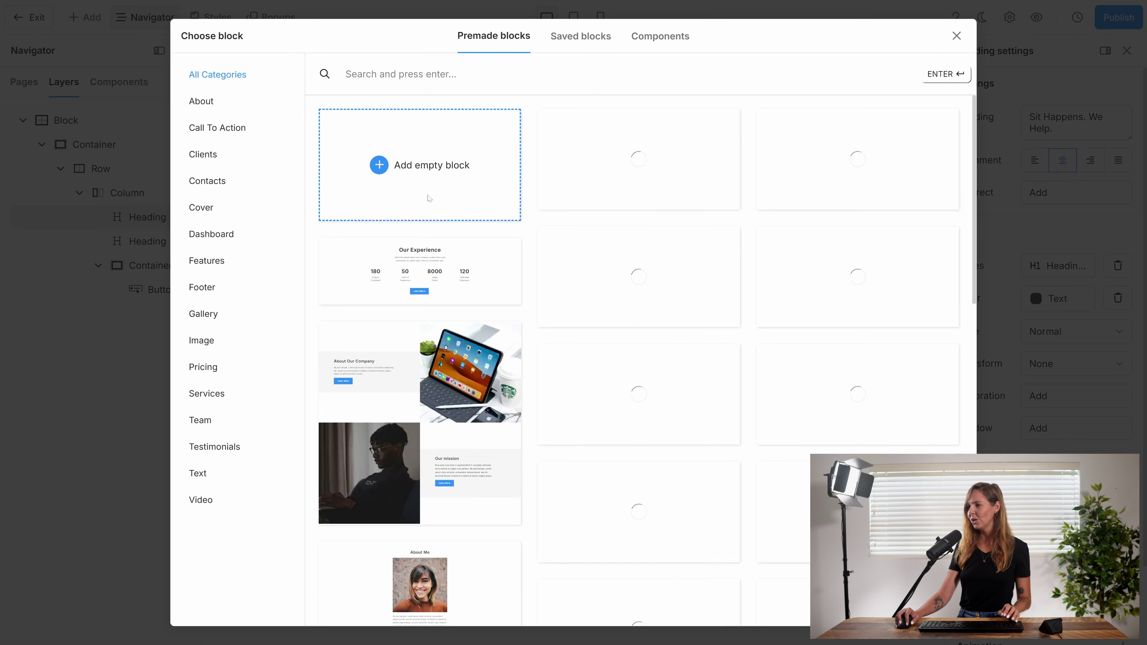
pyautogui.click(429, 198)
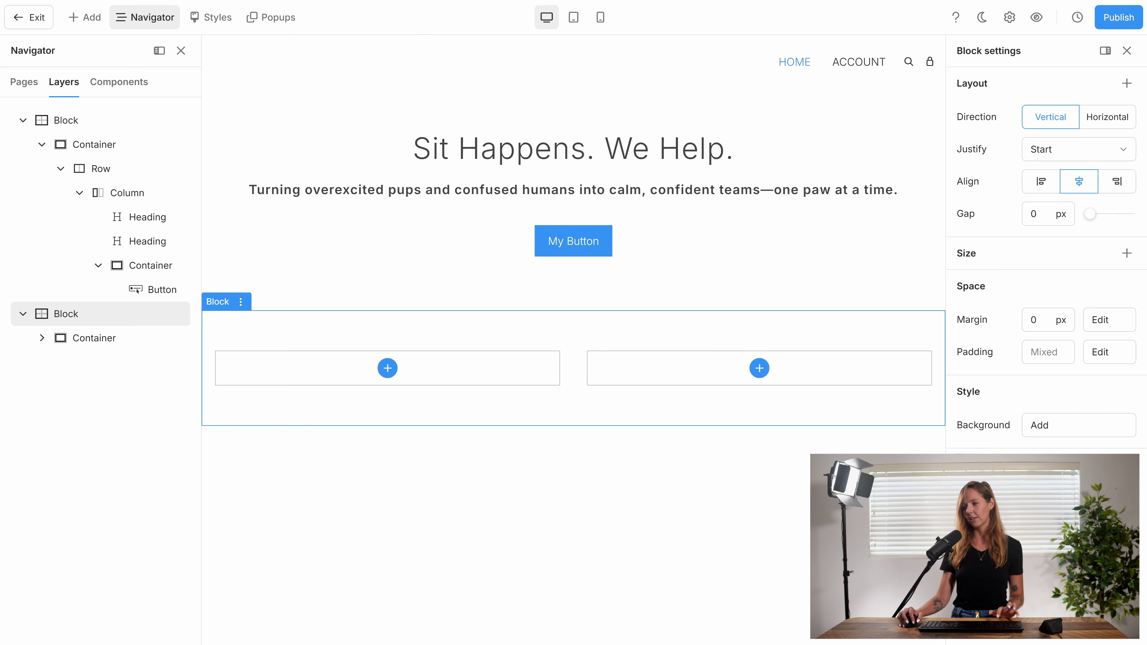
pyautogui.click(387, 368)
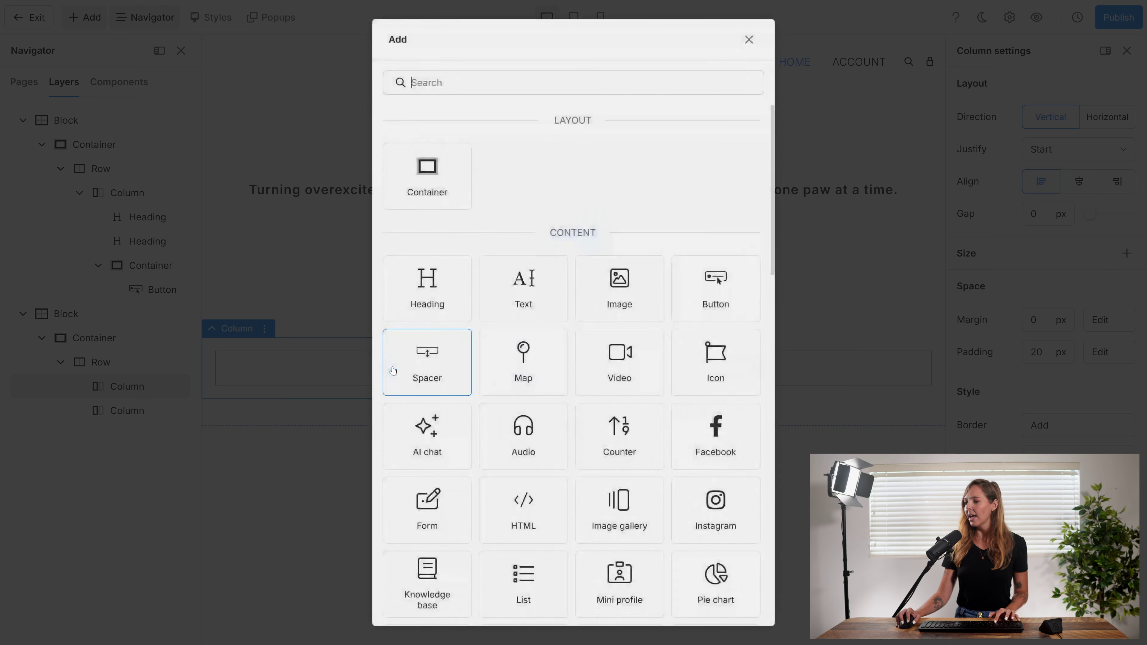
pyautogui.click(421, 267)
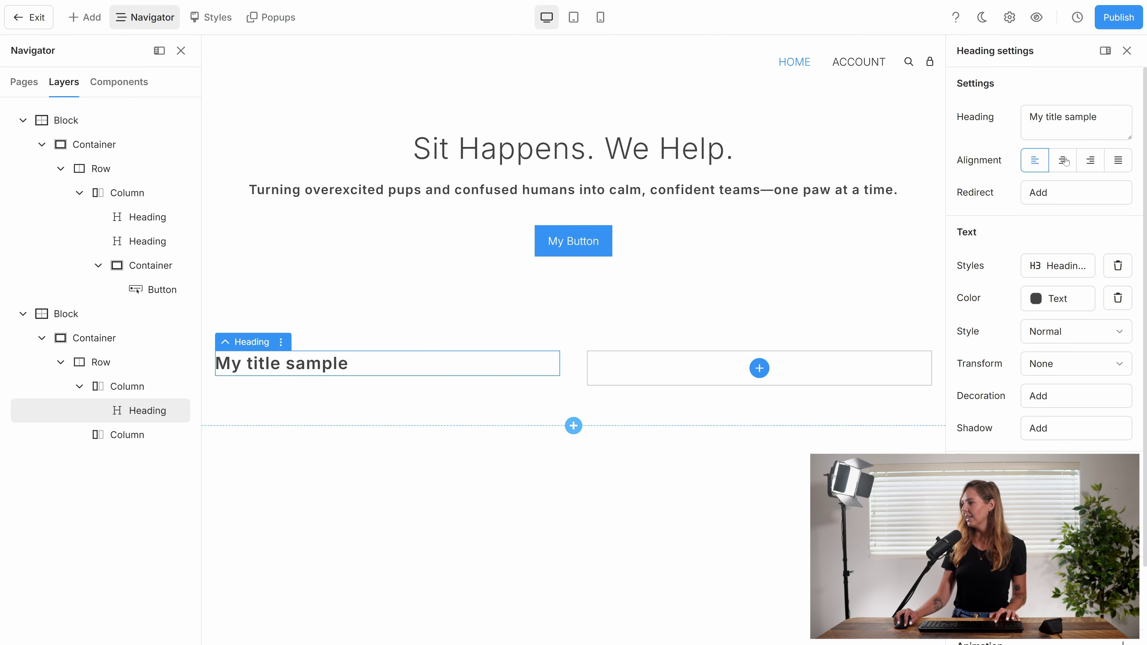
# - Set the new block's heading text to "What We Do" and its style to Heading 2
pyautogui.click(1056, 117)
pyautogui.tripleClick(1056, 118)
pyautogui.write('What We Do')
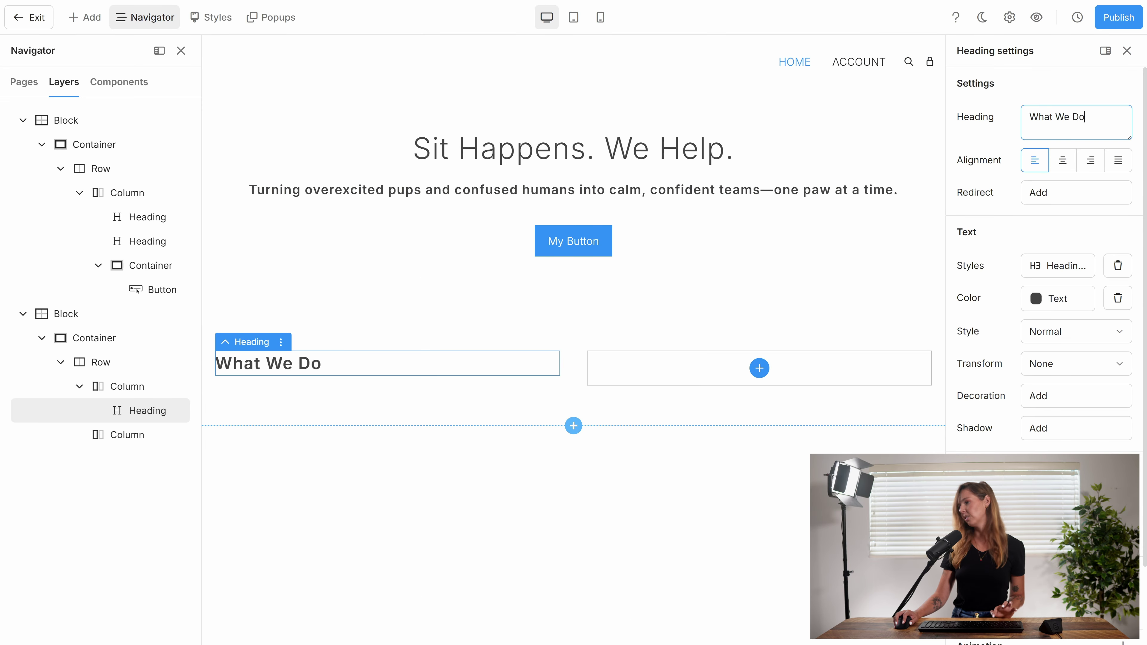
pyautogui.scroll(-1, 1054, 269)
pyautogui.click(1055, 229)
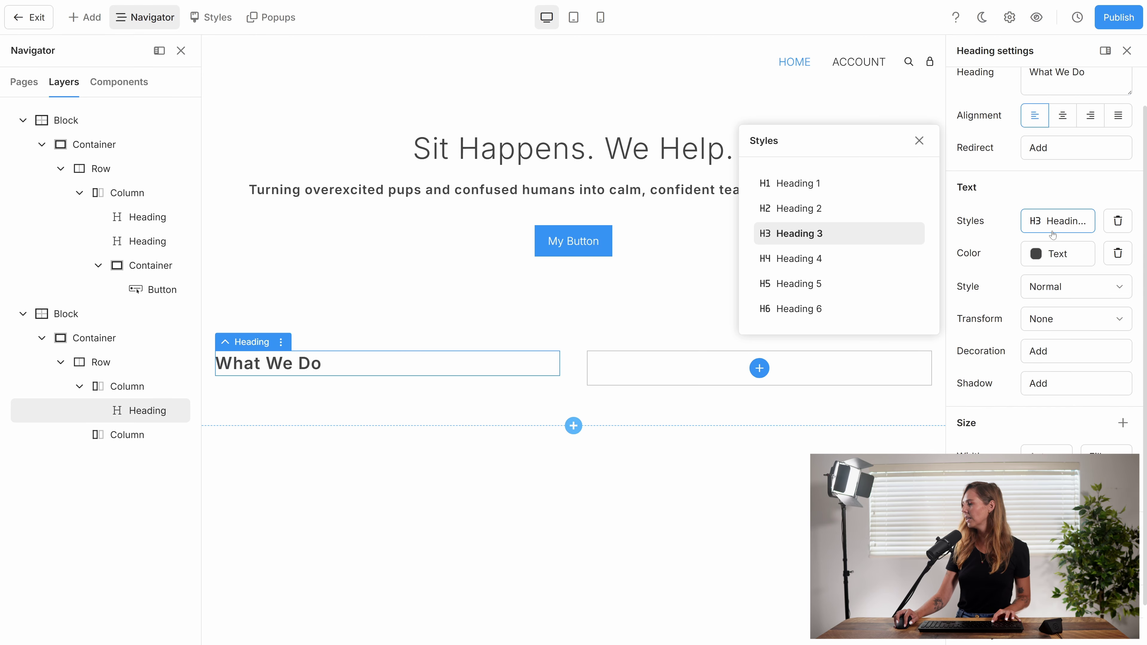
pyautogui.click(810, 212)
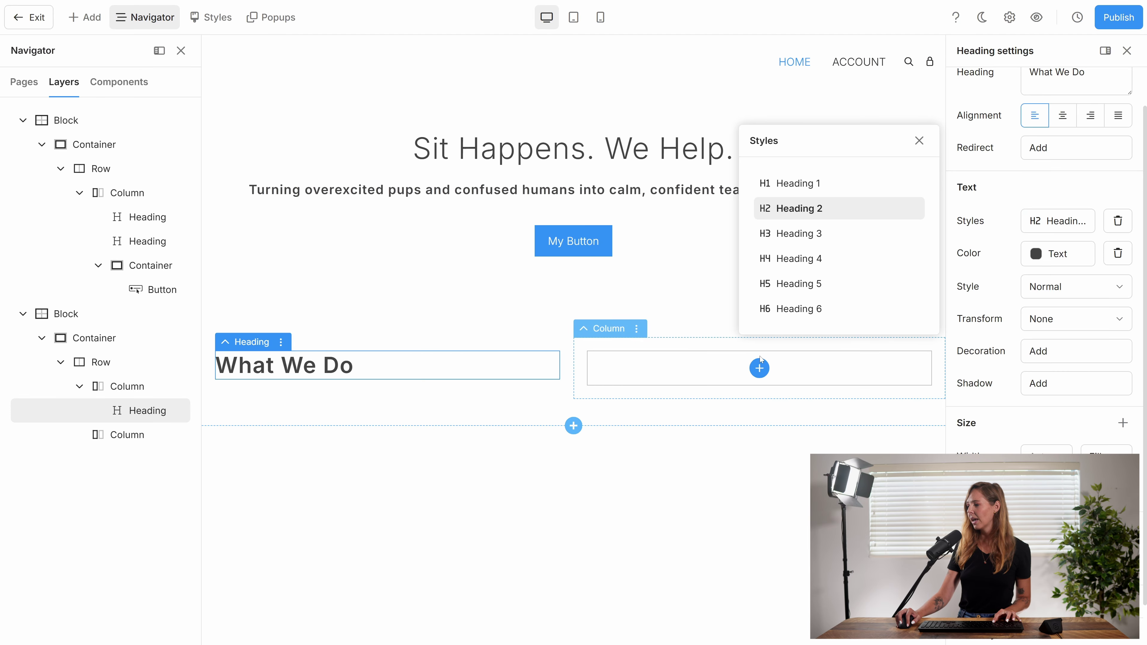
# - Add a text element to the empty column beside the "What We Do" heading
pyautogui.click(759, 369)
pyautogui.click(537, 293)
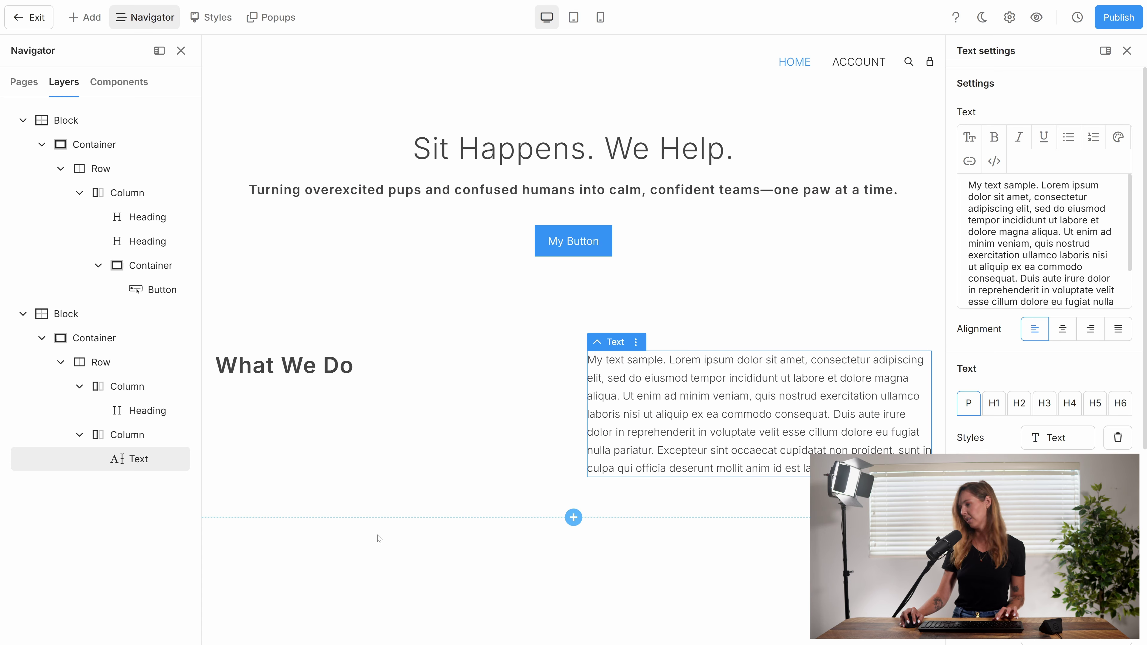
# - Replace the sample text with the paragraph starting "Dogs don’t come with instruction manuals—but if they did, we’d probably have written it."
pyautogui.doubleClick(799, 457)
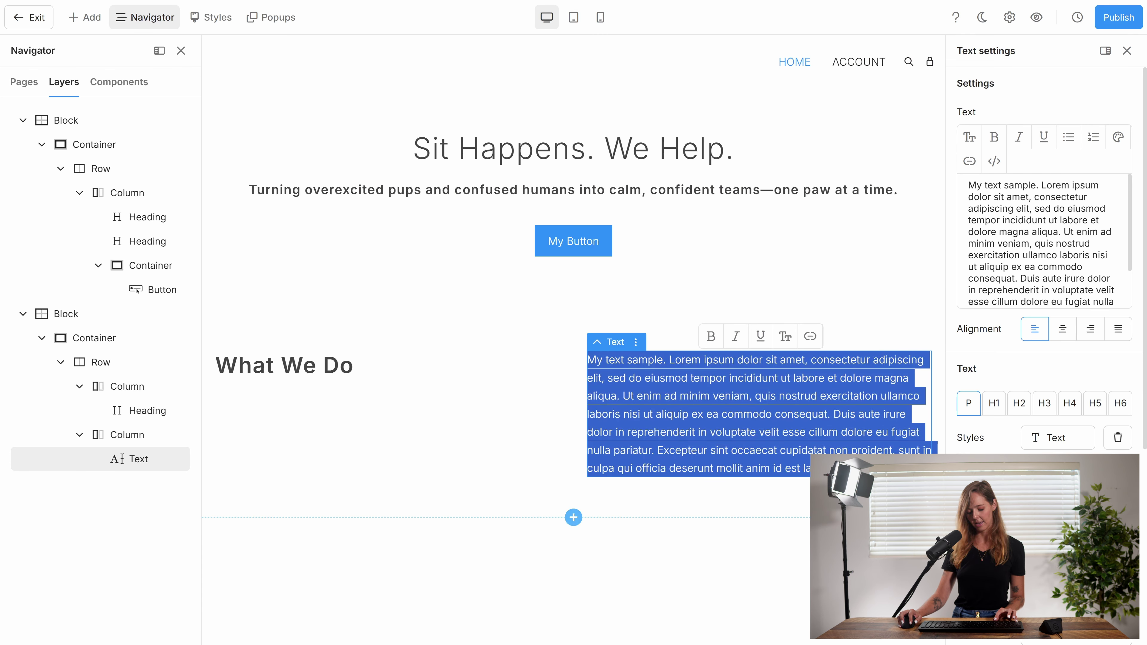
pyautogui.write('Dogs don’t come with instruction manuals—but if they did, we’d probably have written it. We help dogs (and their people) replace chaos with clarity using practical, real-life training that actually sticks. Less shouting. More understanding. Better behaved dogs who still get to be dogs.')
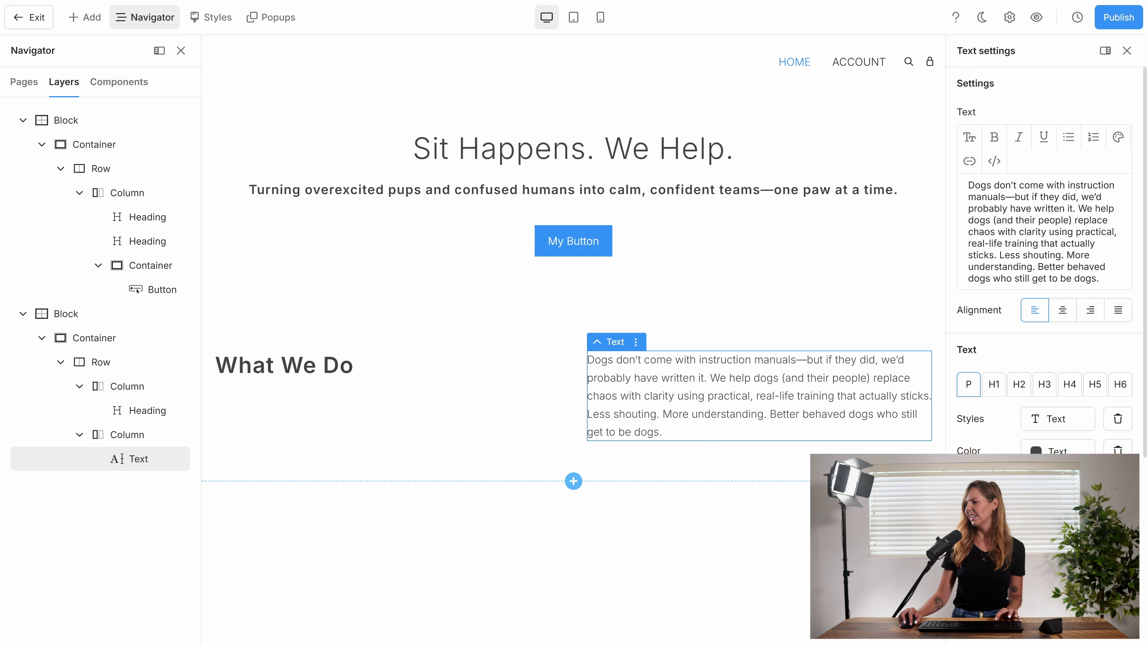
pyautogui.press('Escape')
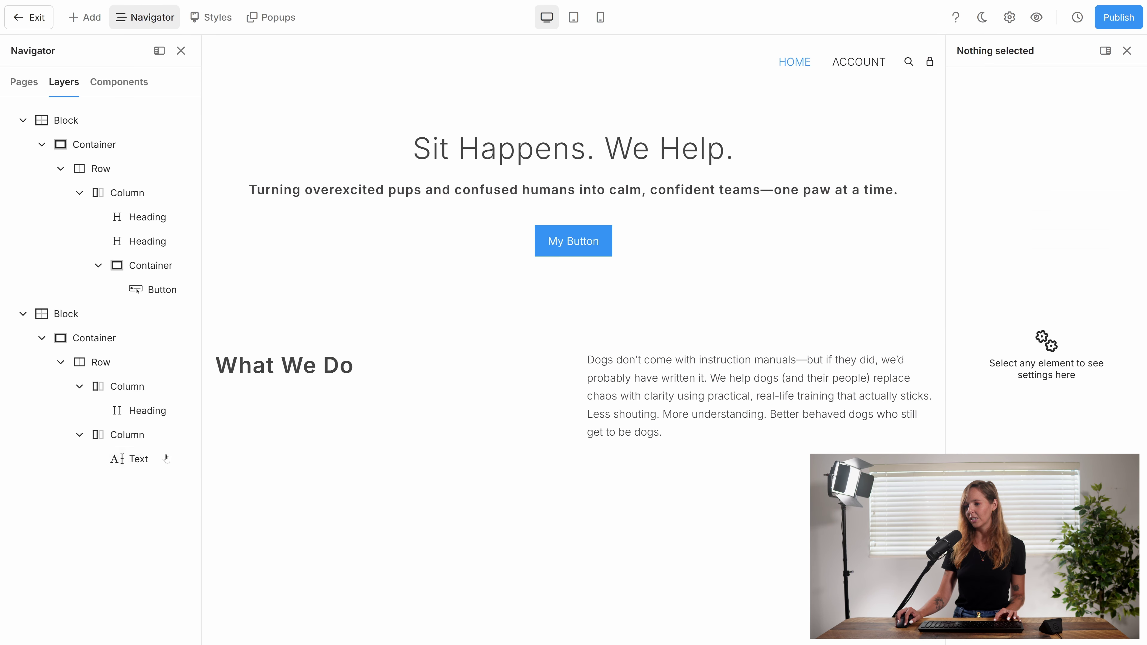
# - Move the text element directly below the "What We Do" heading and add an image element to the emptied column
pyautogui.moveTo(128, 457); pyautogui.dragTo(131, 423)
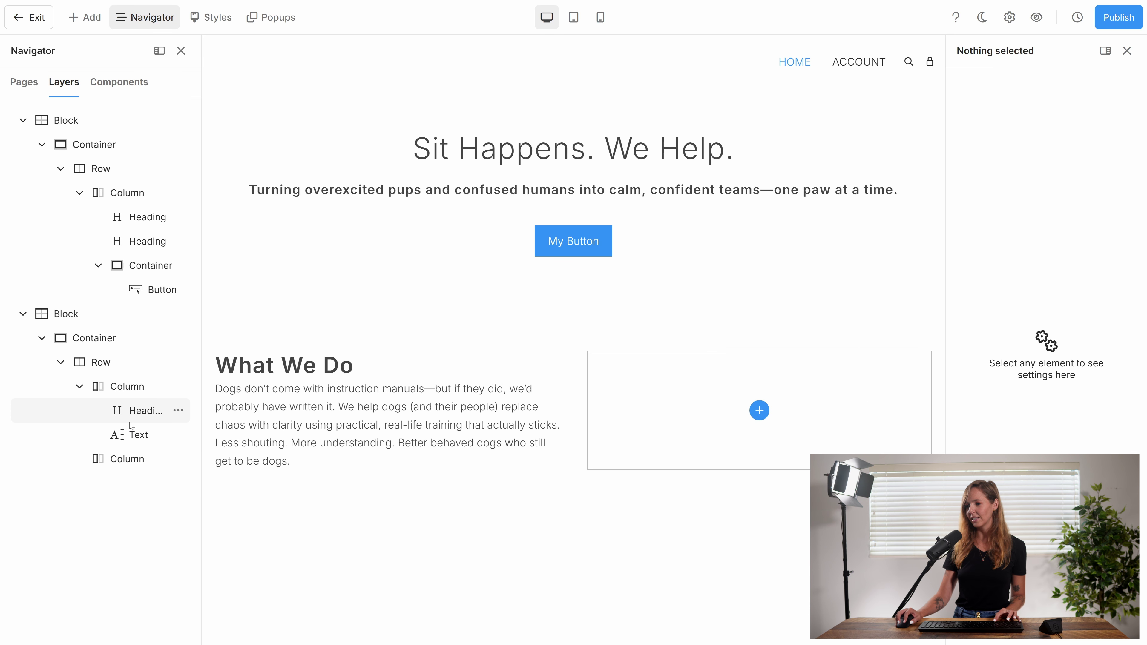
pyautogui.click(760, 410)
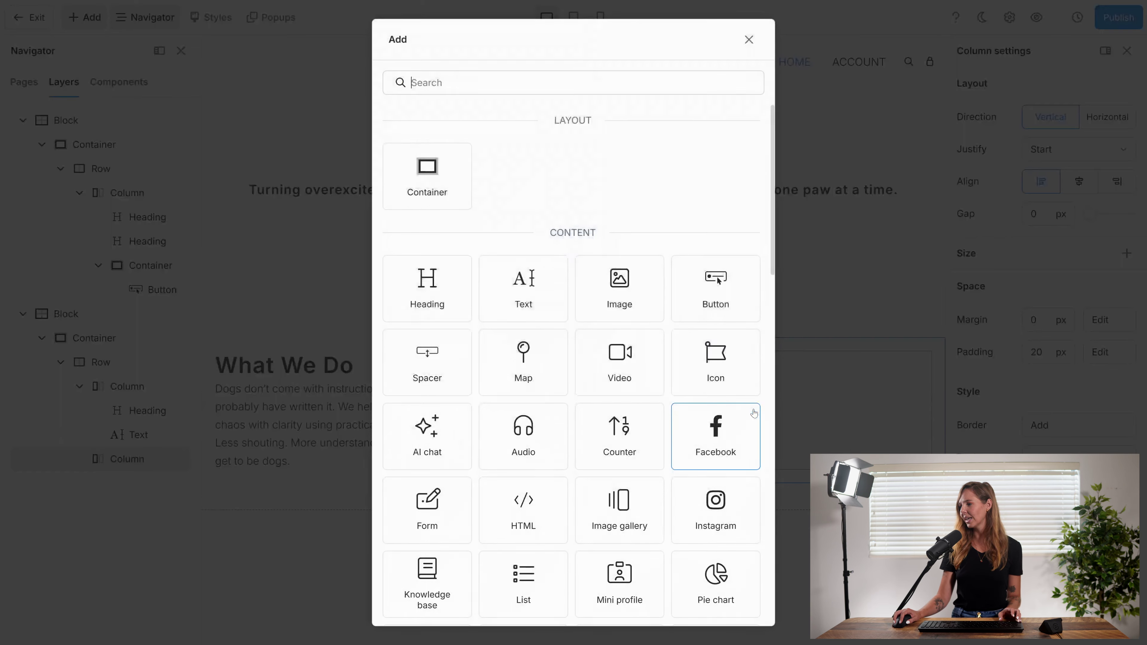
pyautogui.click(655, 301)
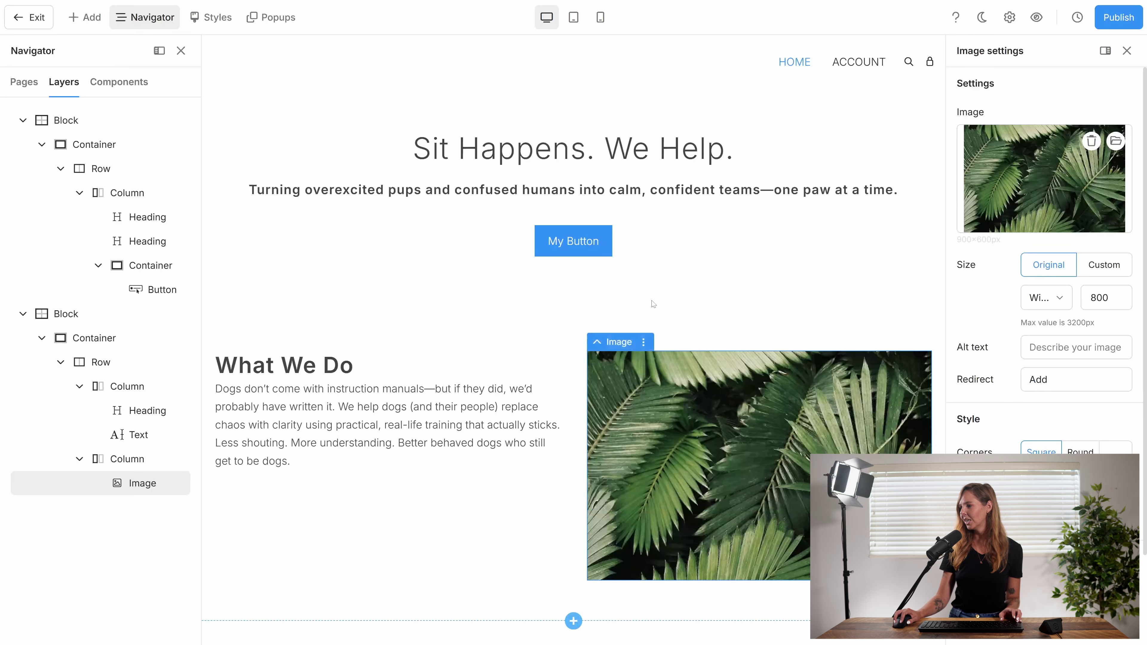
# - Search the Unsplash images for "dog" and replace the placeholder picture with the photo of a black pug wearing glasses
pyautogui.click(1116, 142)
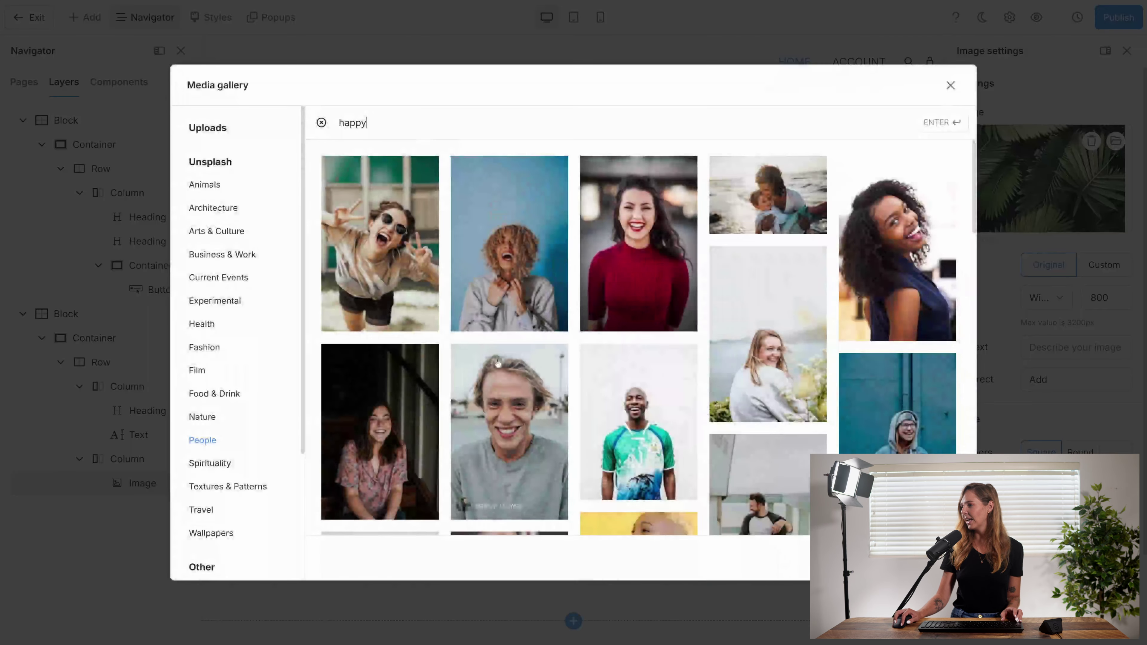
pyautogui.click(205, 184)
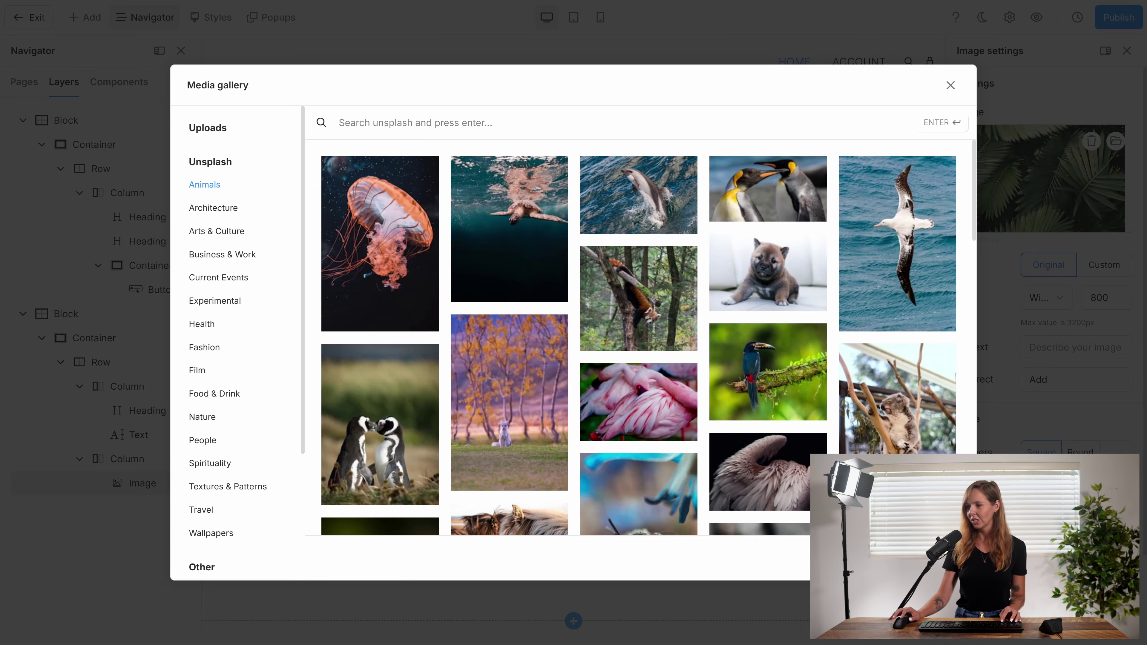
pyautogui.write('dog')
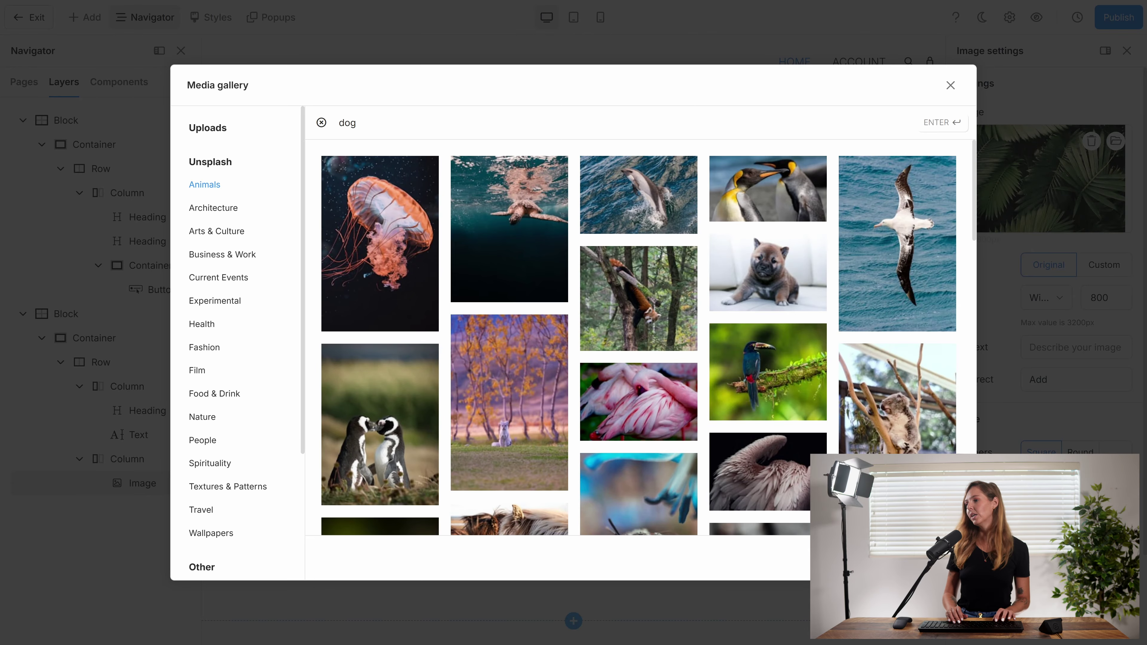
pyautogui.press('Return')
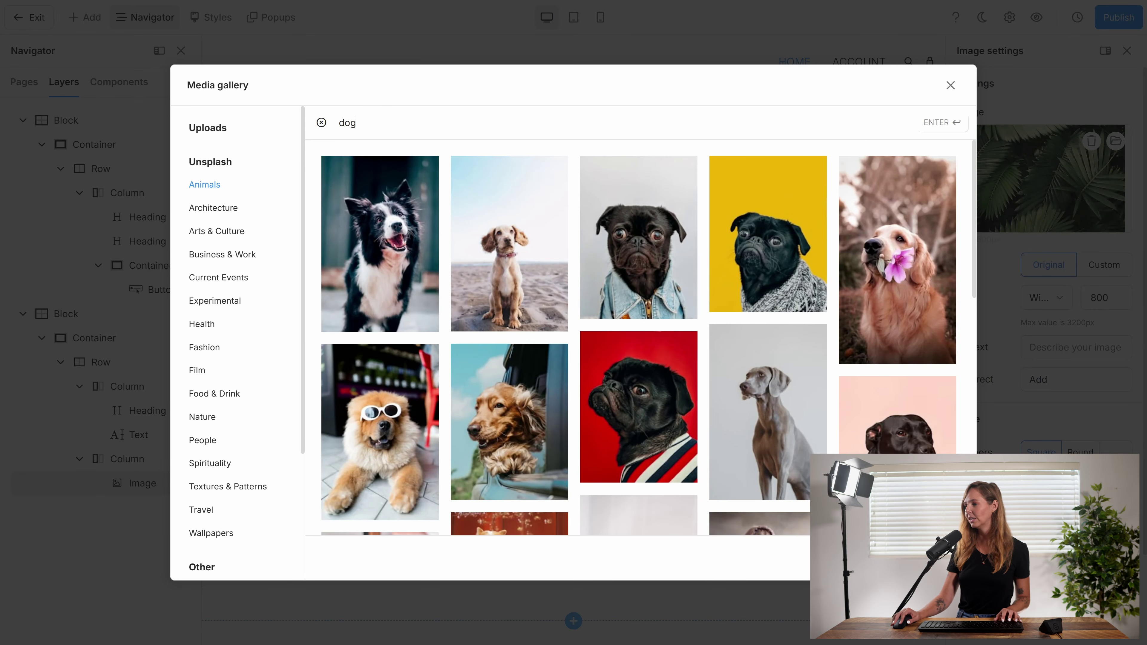
pyautogui.scroll(-4, 652, 347)
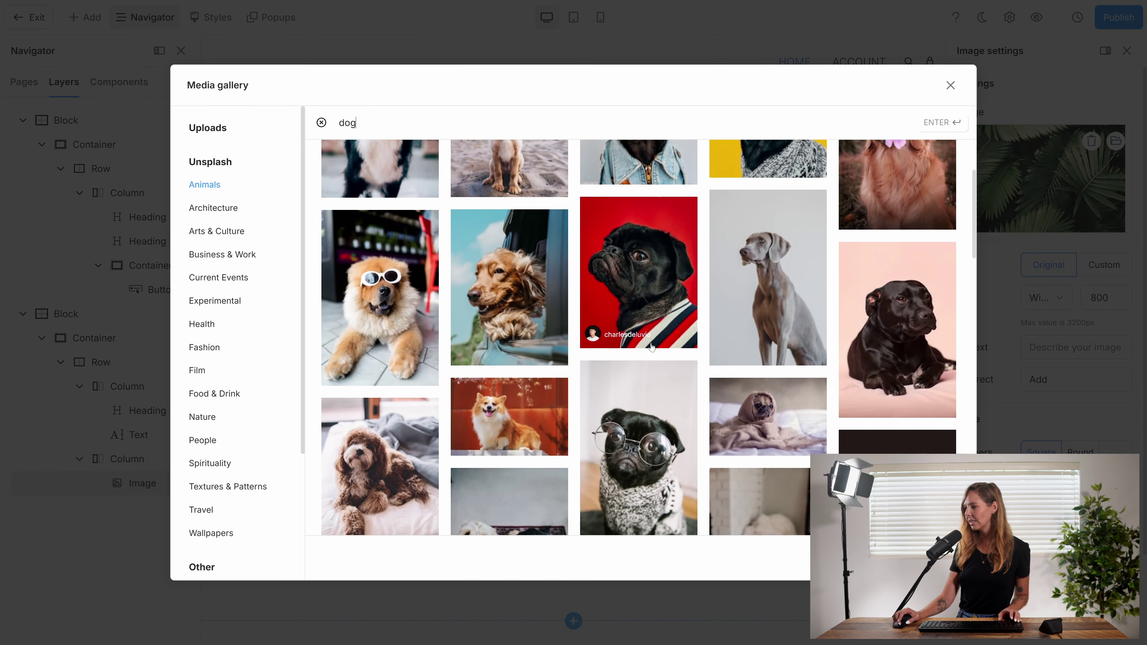
pyautogui.scroll(-3, 652, 347)
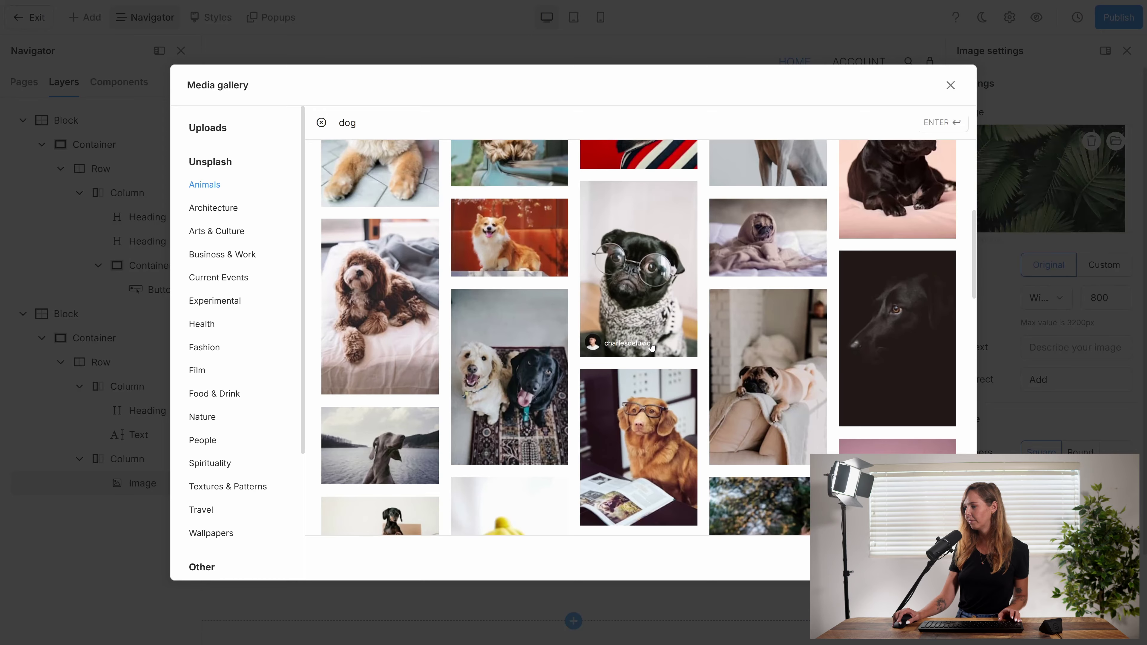
pyautogui.click(653, 294)
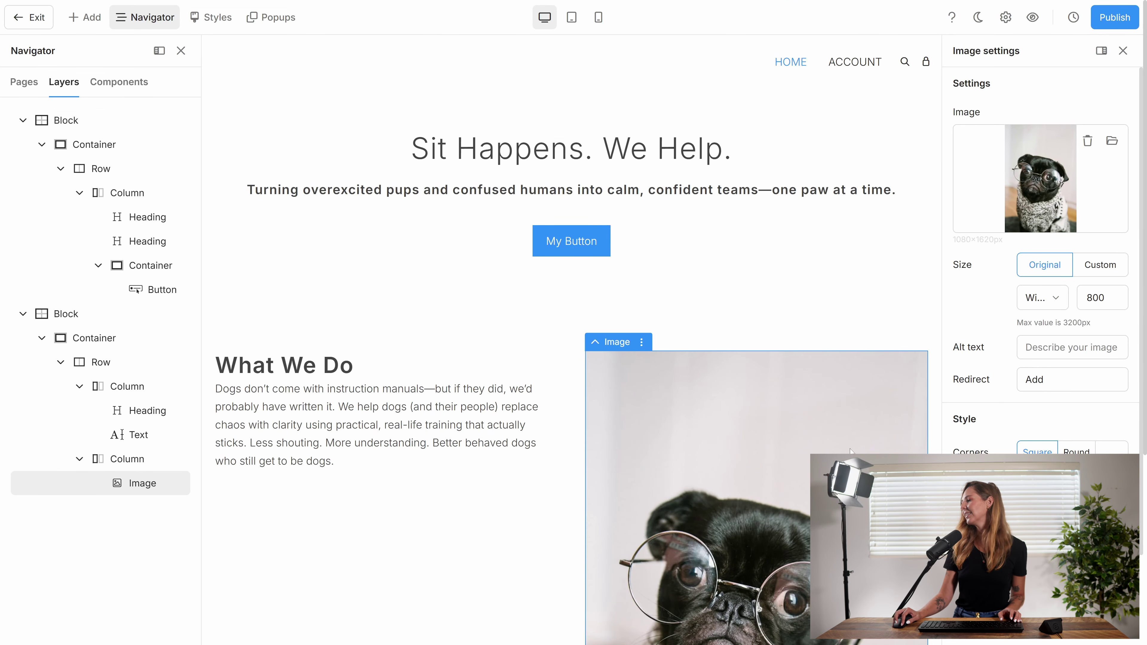
# - Switch the pug image to a custom size and set its height to 400 px
pyautogui.click(1102, 265)
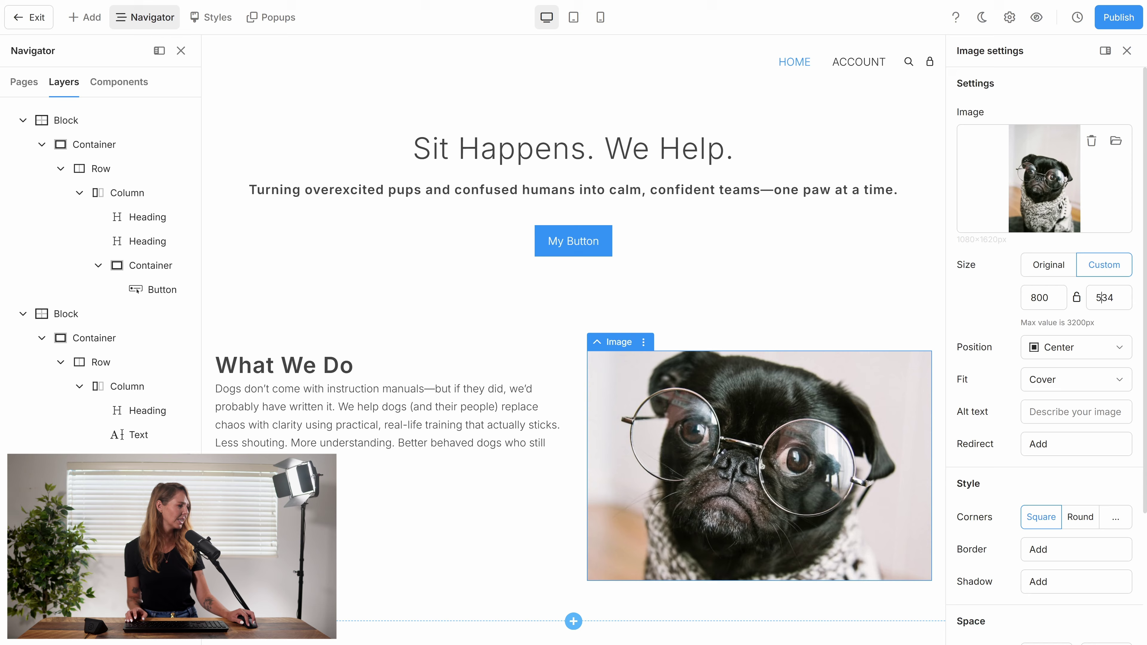
pyautogui.doubleClick(1102, 297)
pyautogui.write('400')
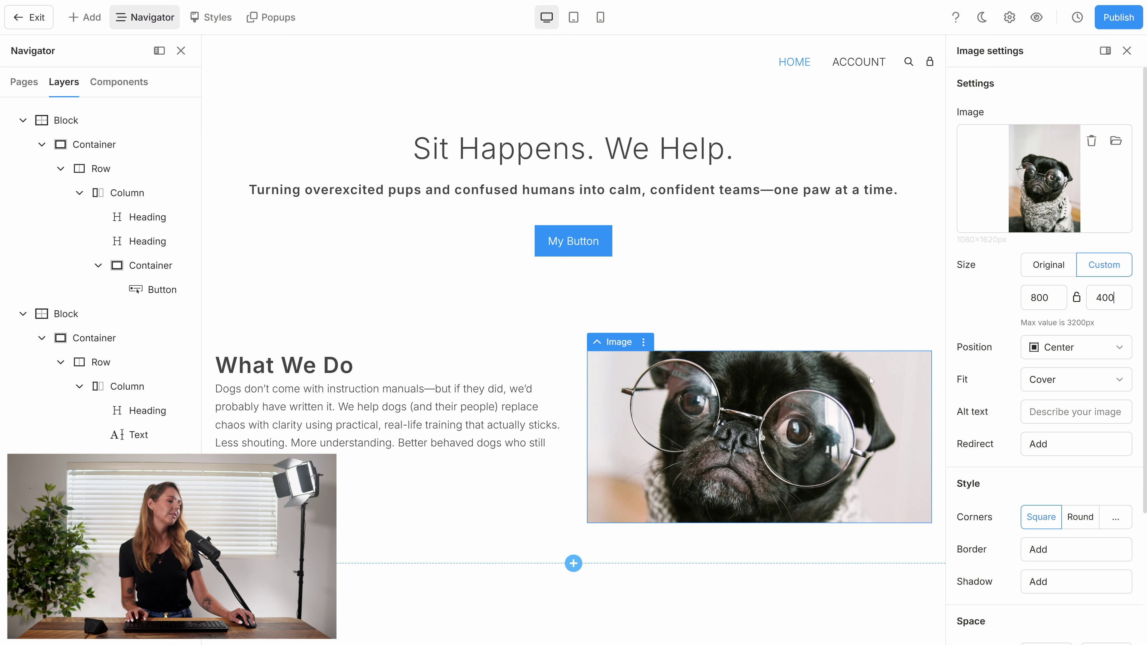
# - Set the "What We Do" column's alignment and justification to Center, and move the image column ahead of it in the row
pyautogui.click(476, 345)
pyautogui.click(1089, 185)
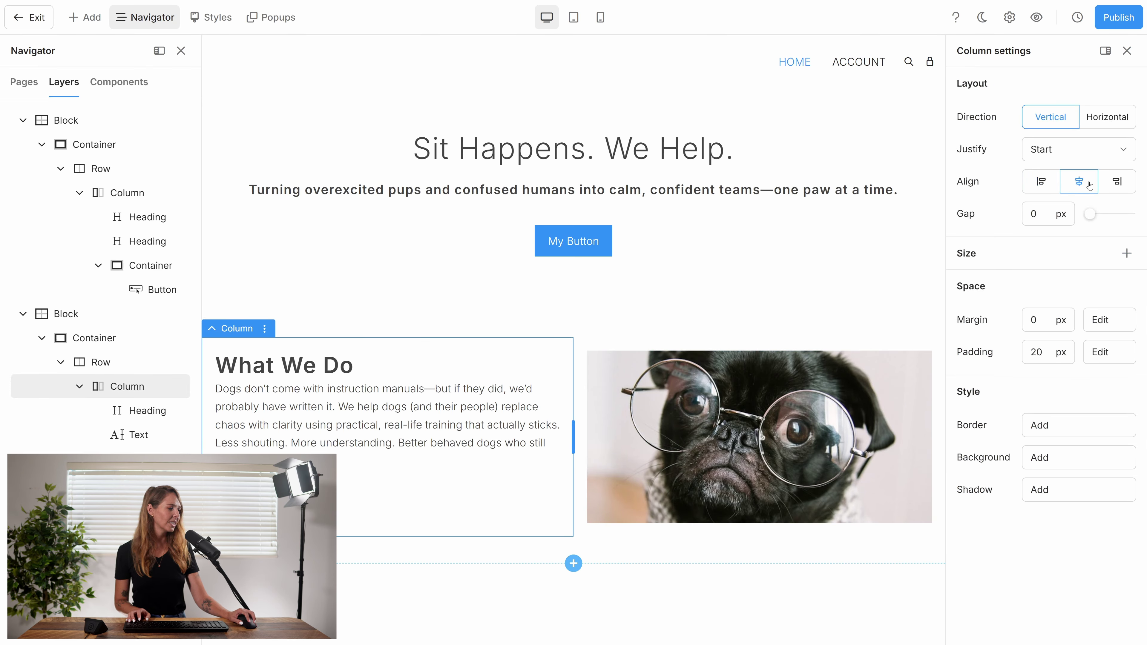
pyautogui.click(1057, 153)
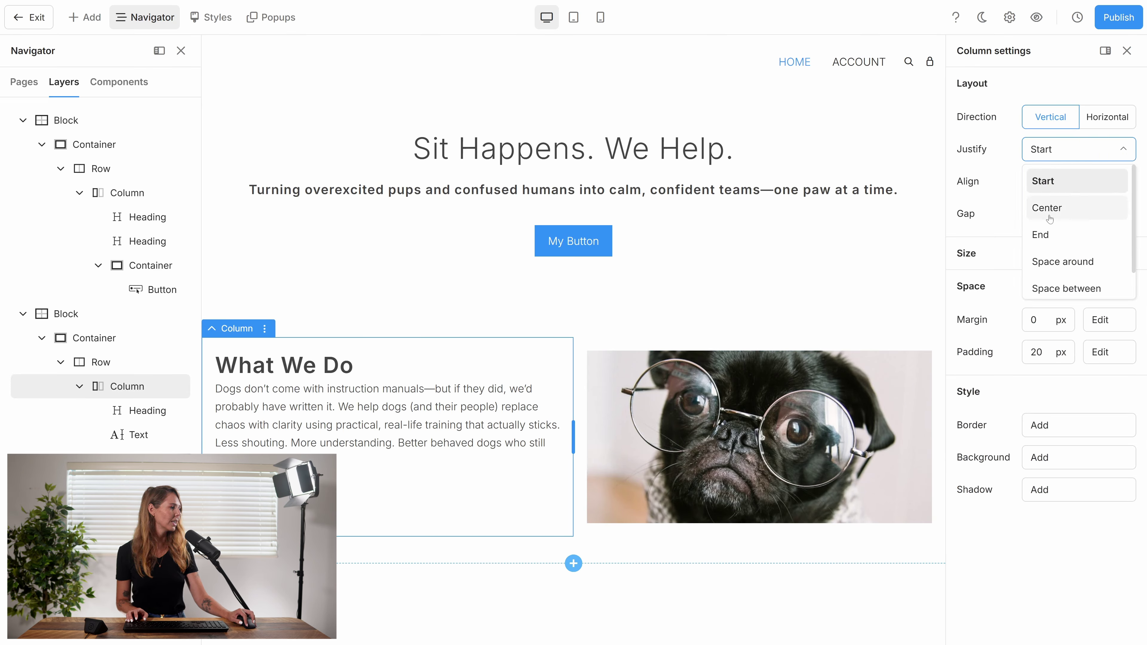
pyautogui.click(1050, 213)
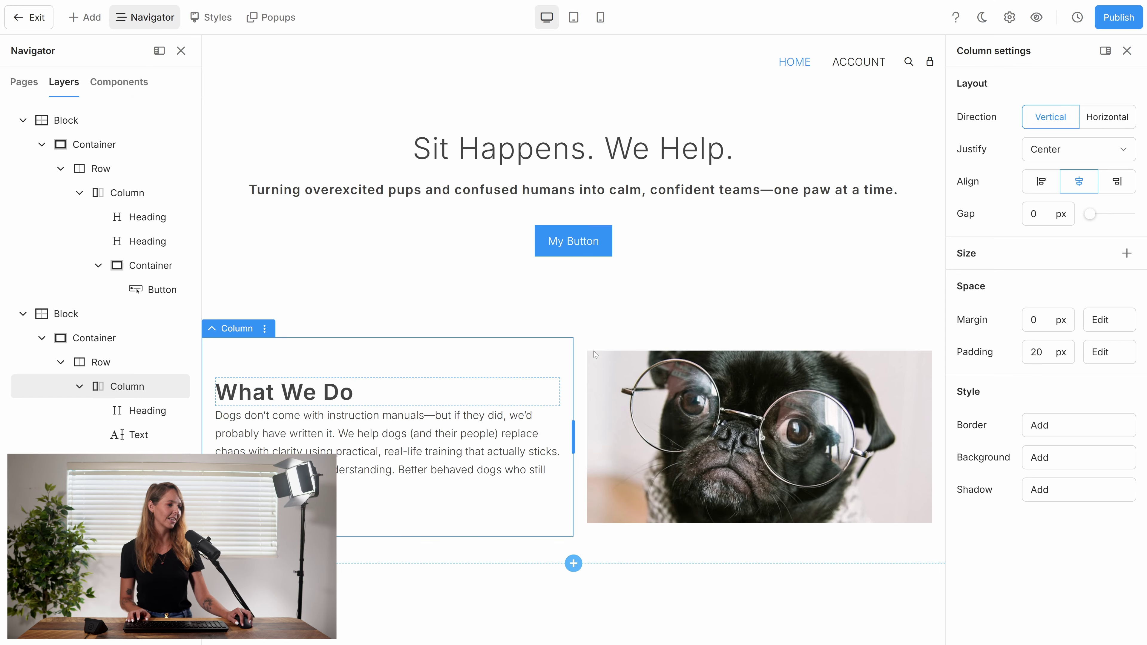
pyautogui.press('Escape')
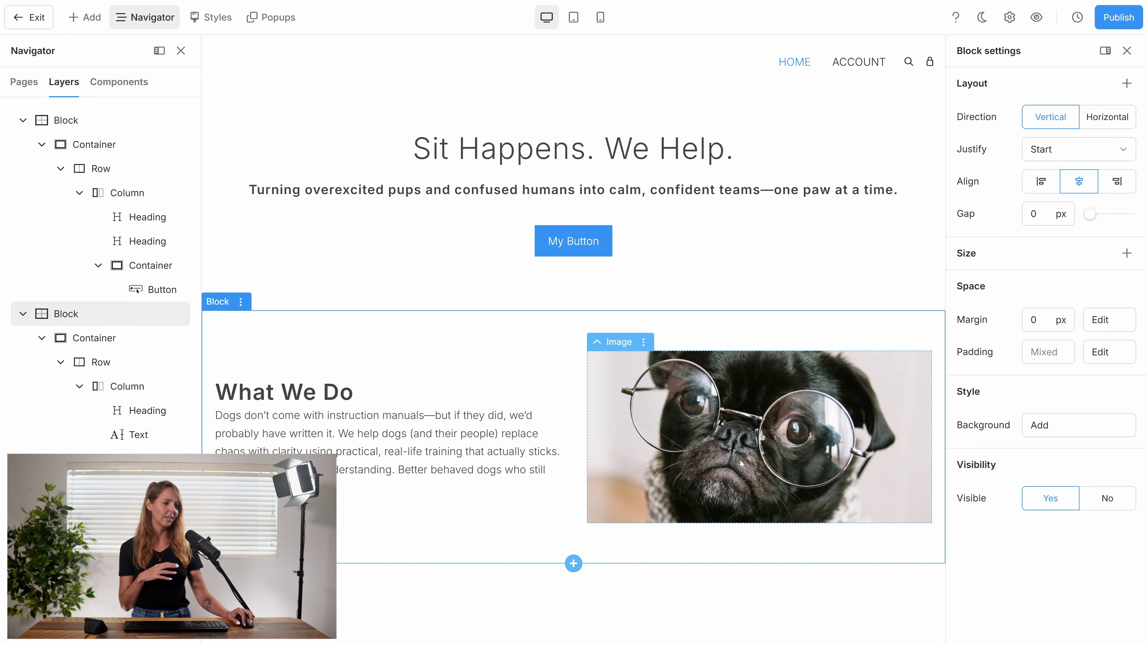
pyautogui.moveTo(111, 459); pyautogui.dragTo(111, 392)
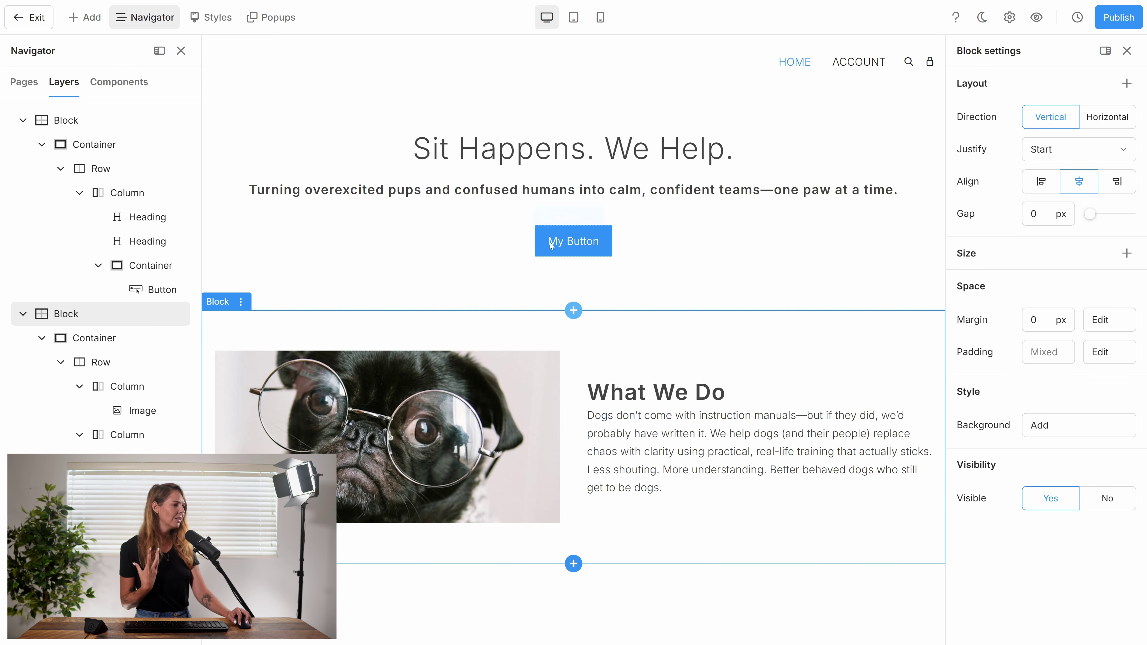
# - Insert an empty block between the hero section and the "What We Do" section, and select the whole block
pyautogui.click(573, 312)
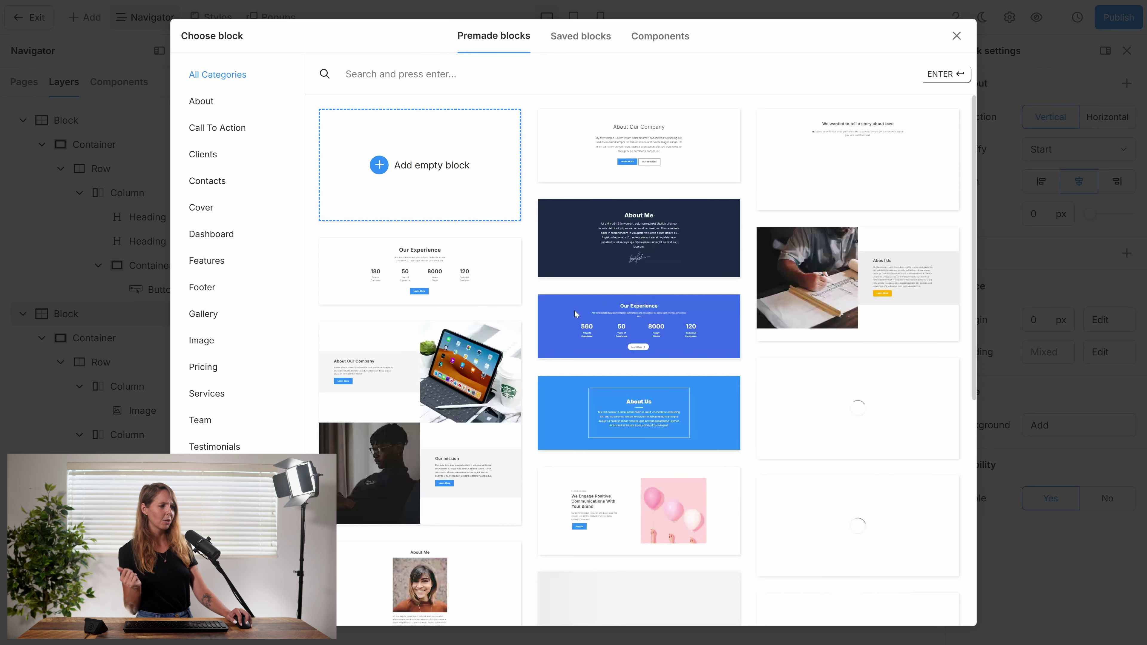
pyautogui.click(415, 172)
pyautogui.rightClick(668, 375)
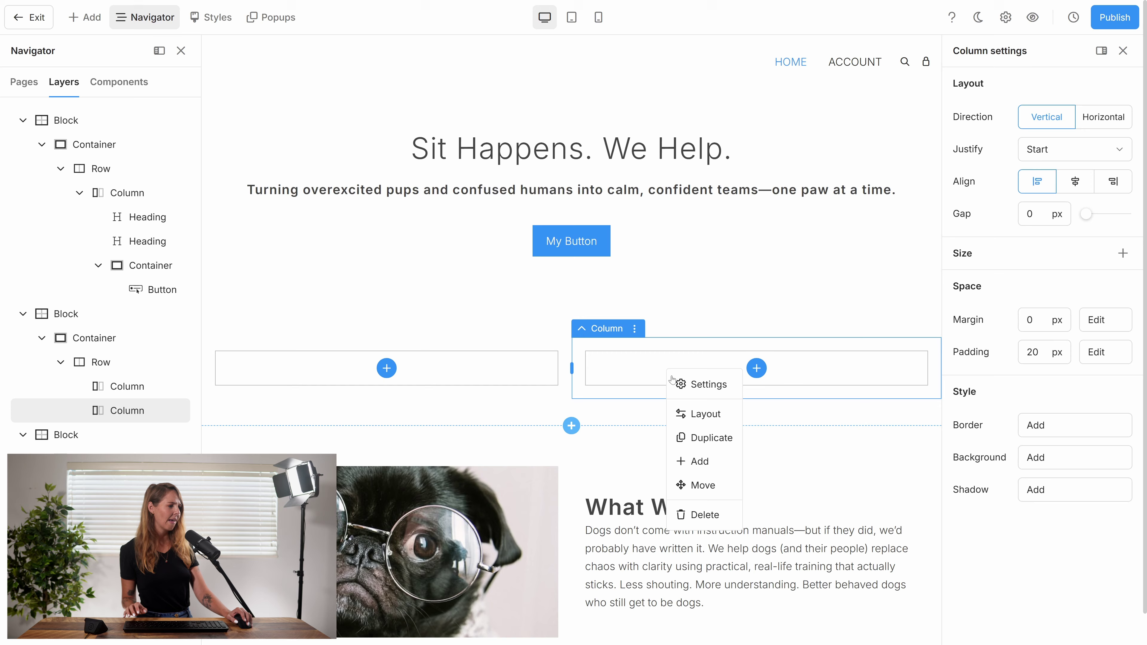
pyautogui.click(460, 325)
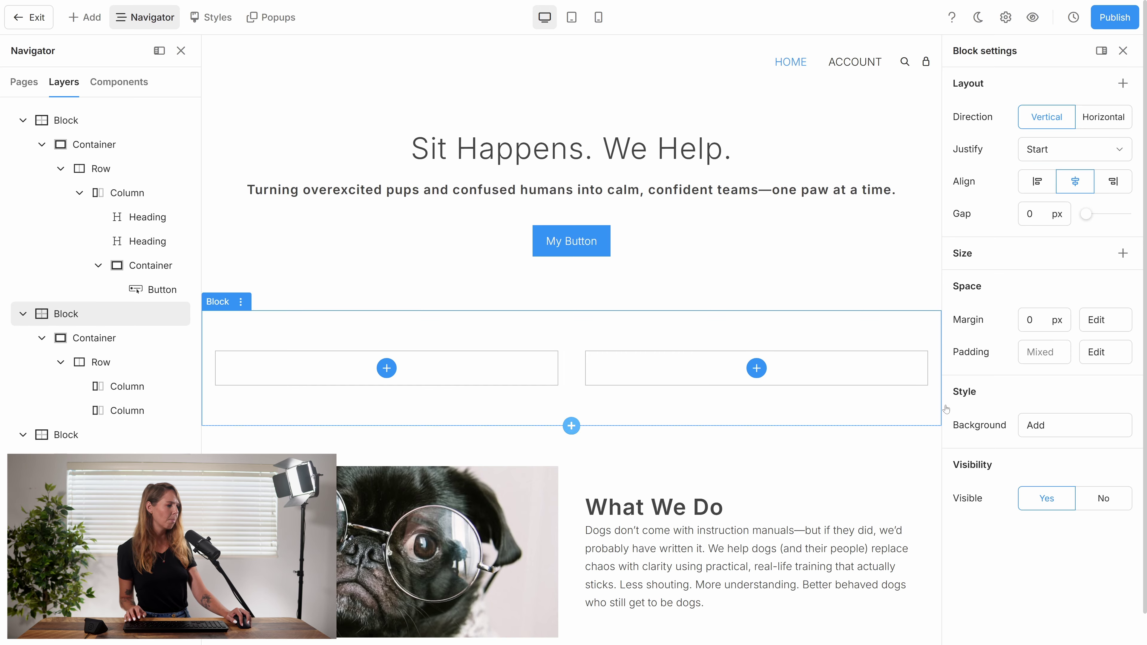
# - Try a YouTube video background on the new block by pasting a video link
pyautogui.click(1072, 432)
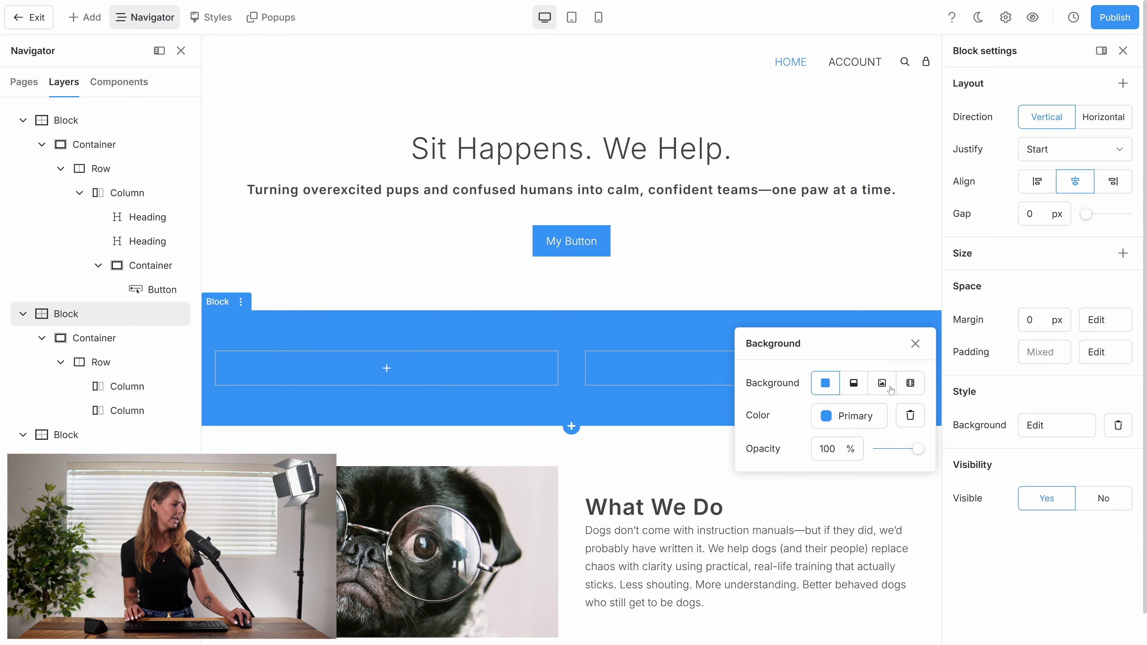
pyautogui.click(881, 388)
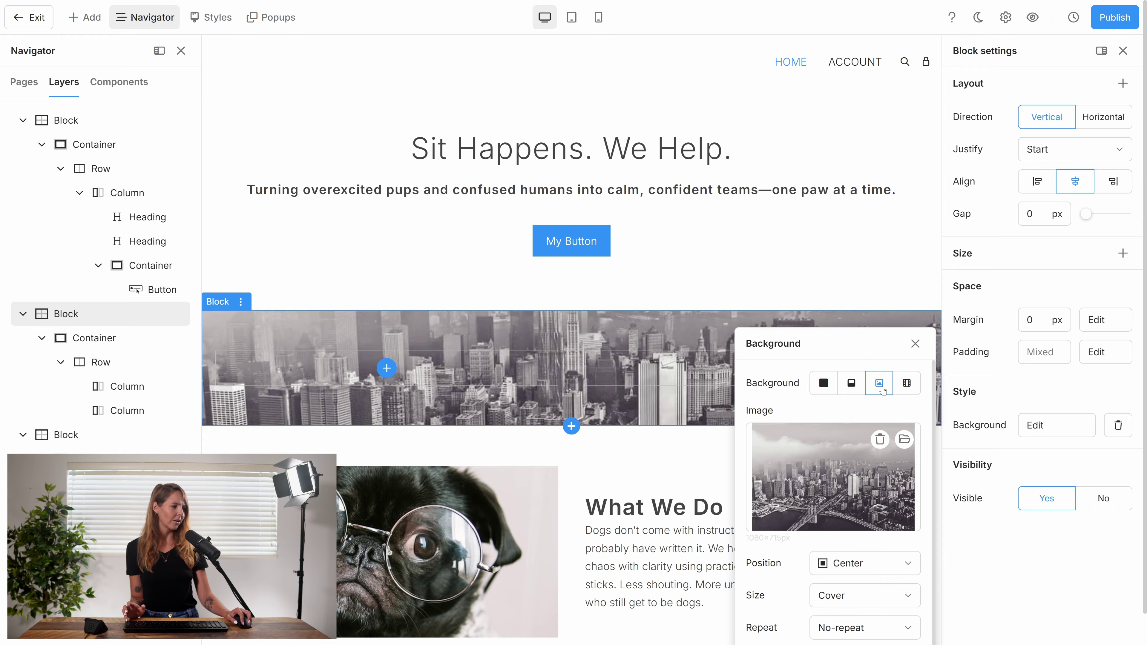
pyautogui.click(905, 388)
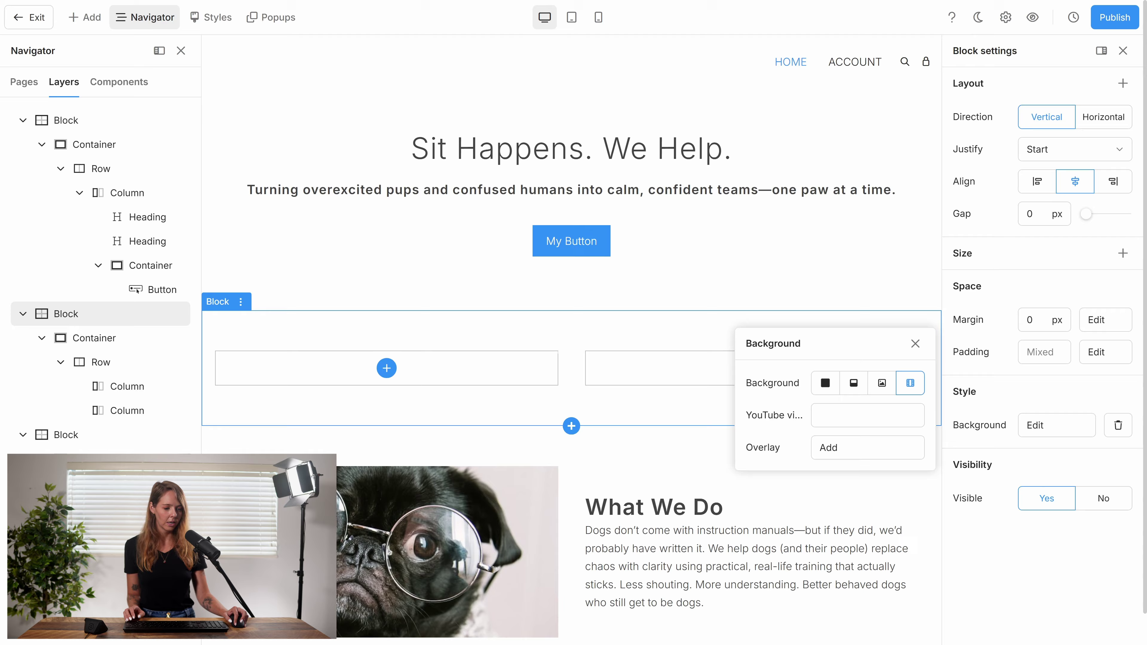
pyautogui.click(842, 415)
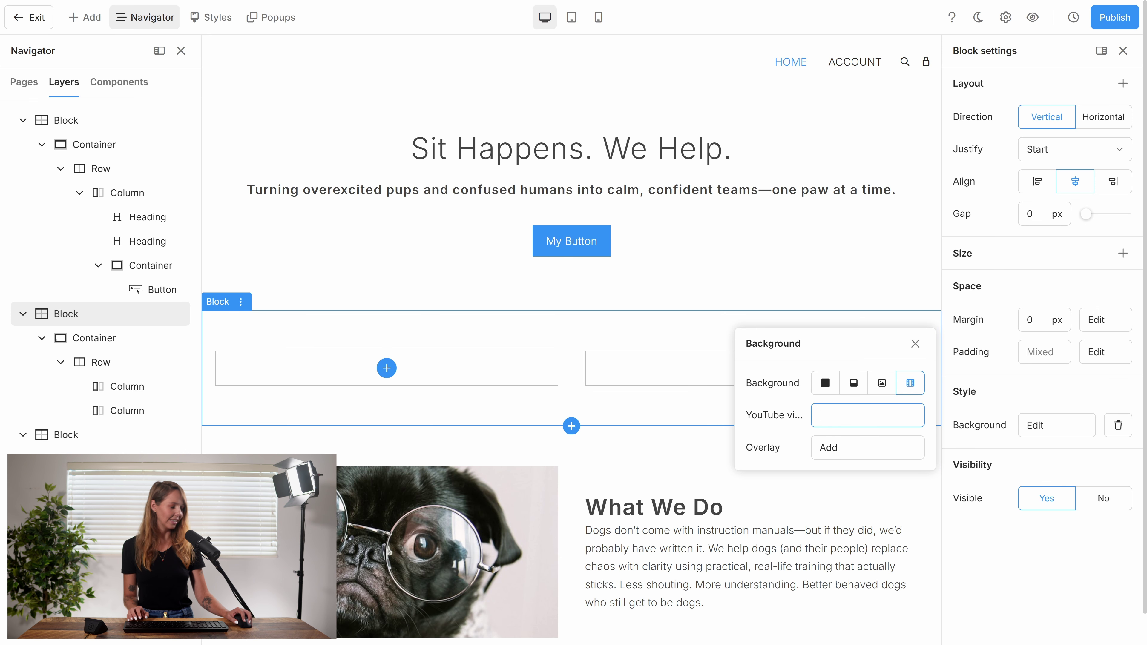
pyautogui.hotkey('ctrl', 'v')
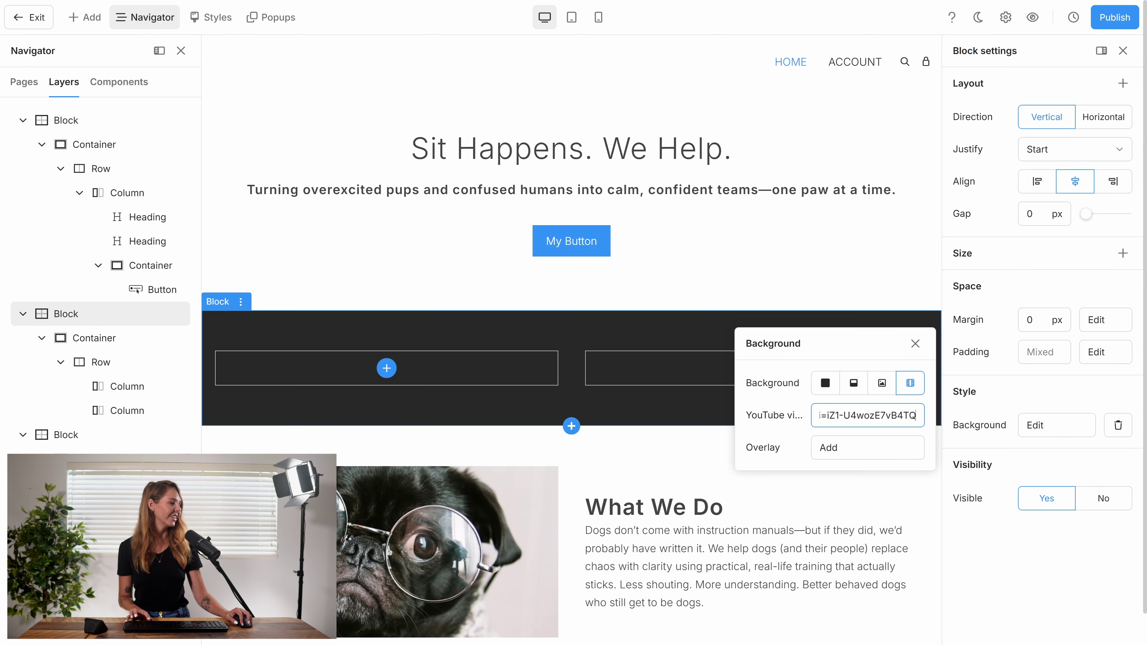
pyautogui.click(604, 418)
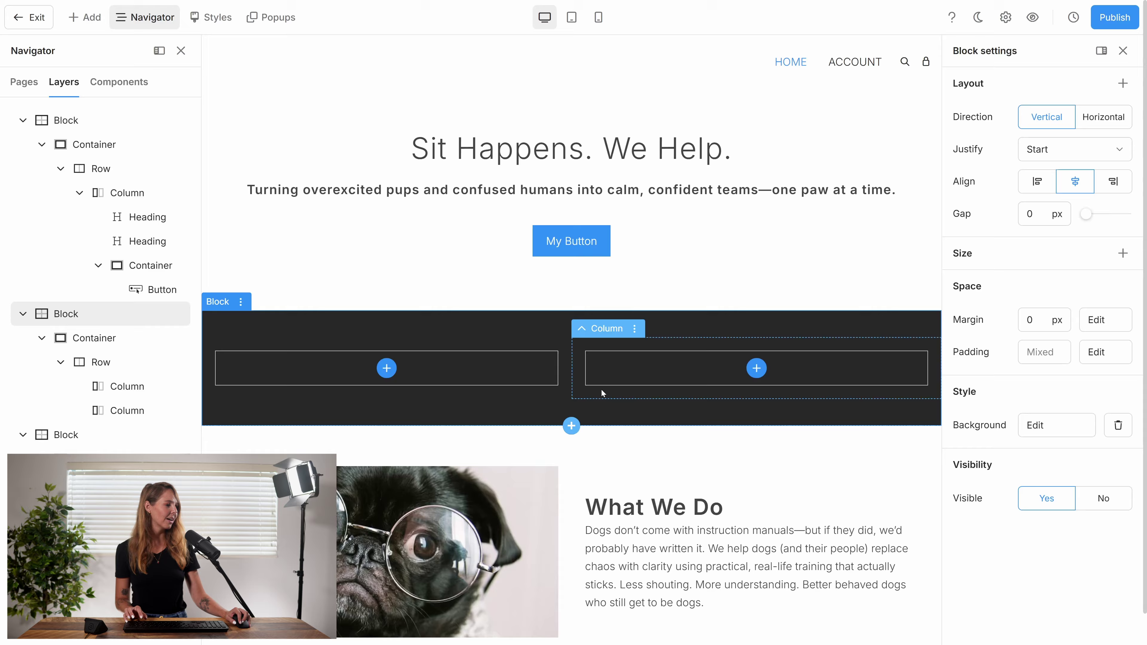
pyautogui.scroll(-1, 602, 389)
pyautogui.scroll(1, 601, 391)
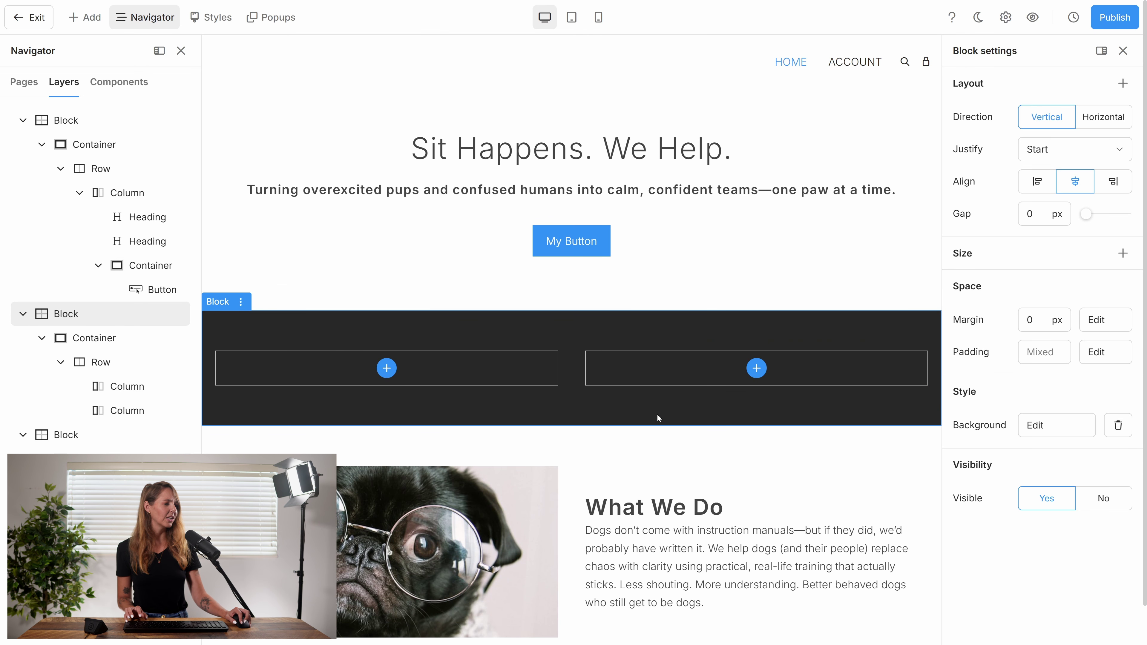
# - Replace the new block's video background with a gallery photo of a white and a black dog, found by searching "dogs"
pyautogui.click(1084, 428)
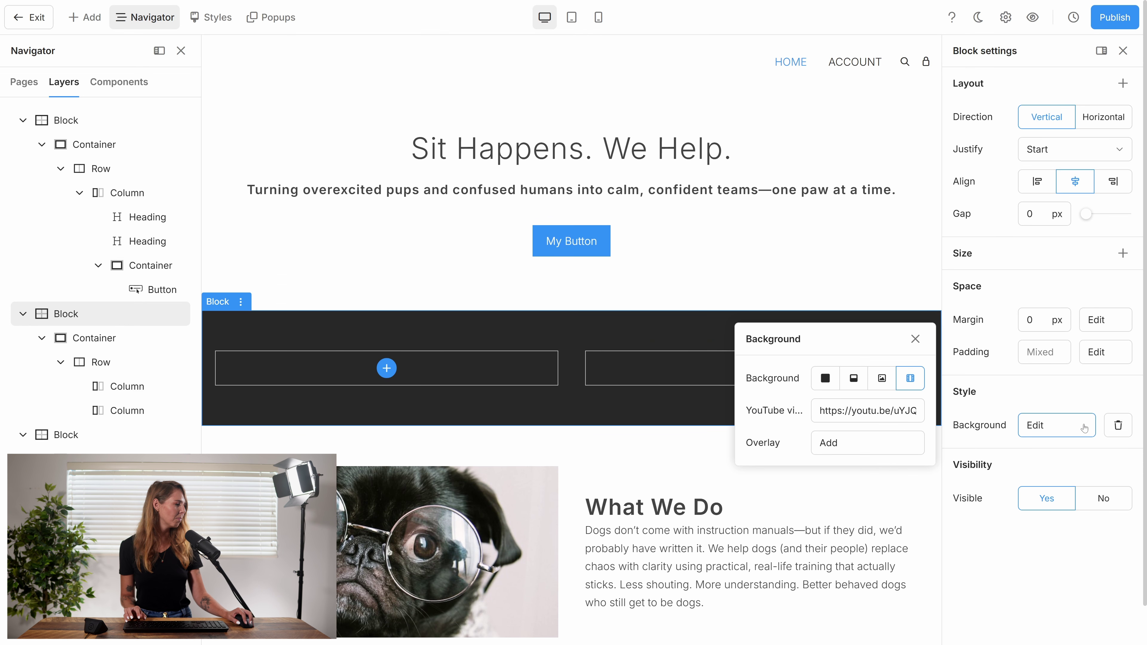
pyautogui.click(881, 379)
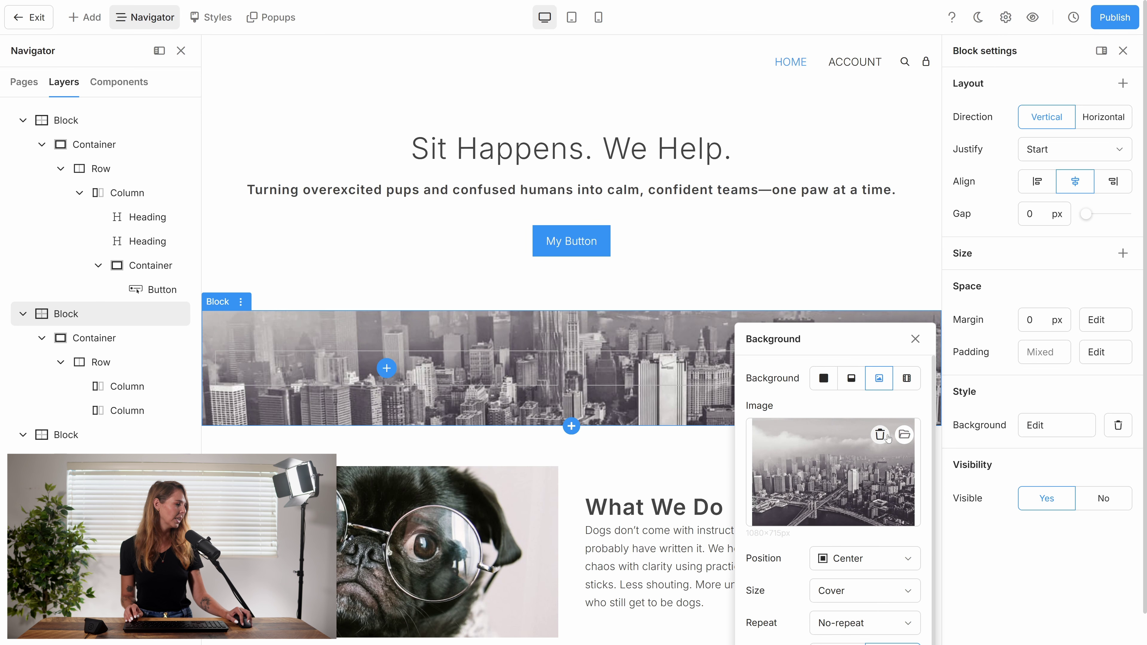
pyautogui.click(904, 434)
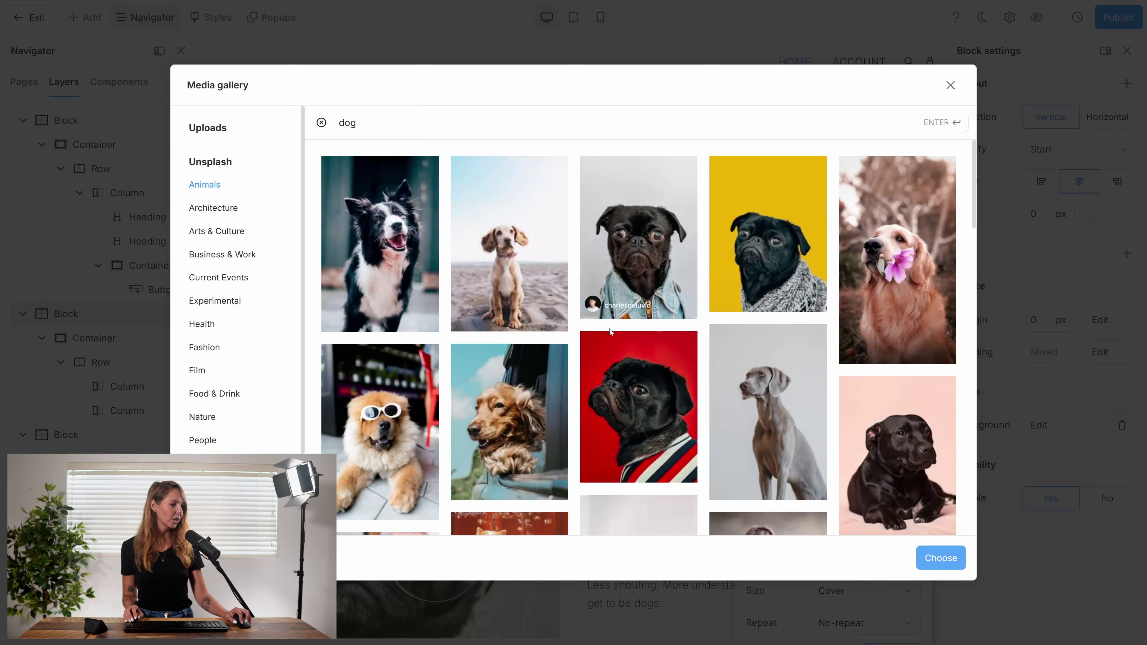
pyautogui.scroll(-1, 608, 337)
pyautogui.scroll(-15, 608, 337)
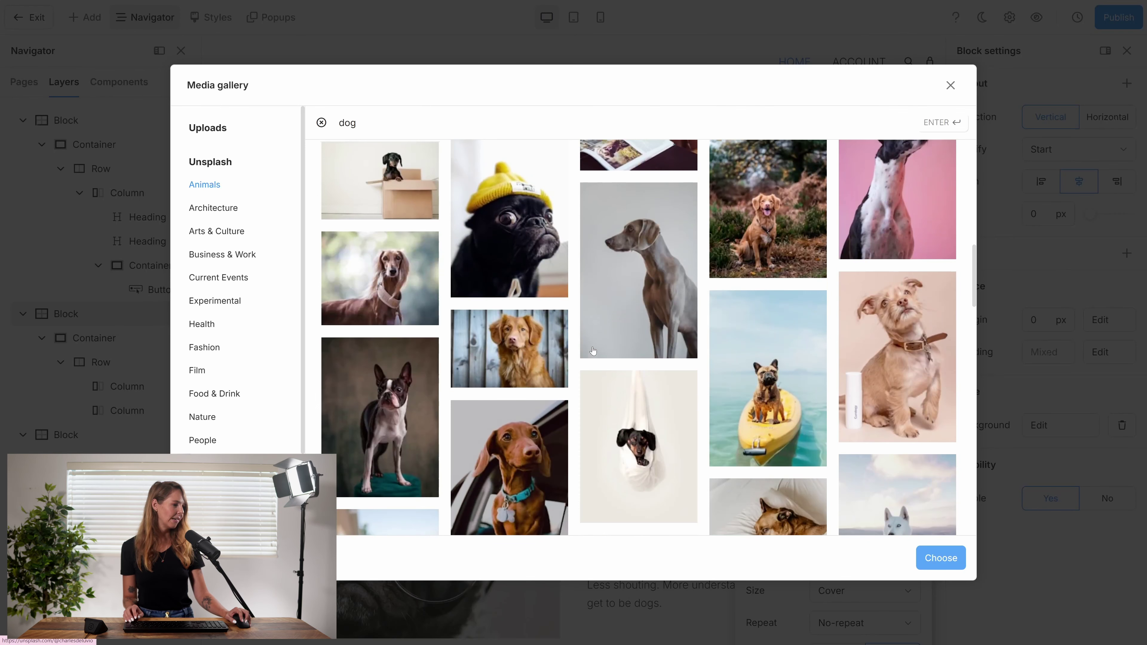
pyautogui.scroll(-8, 593, 351)
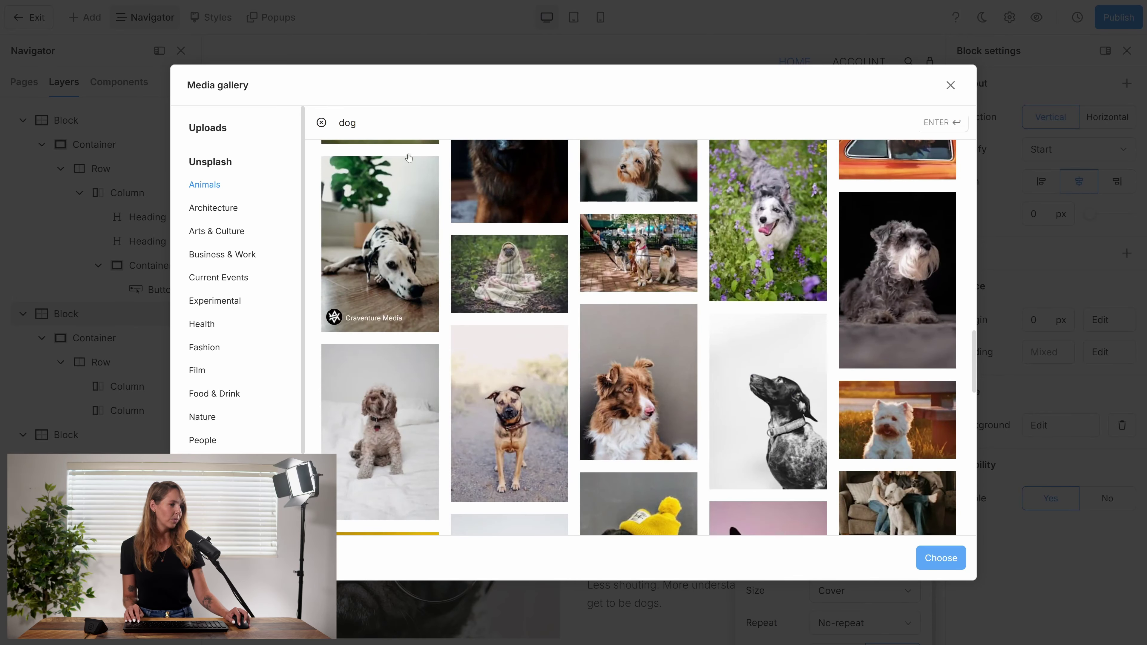
pyautogui.write('s')
pyautogui.press('Return')
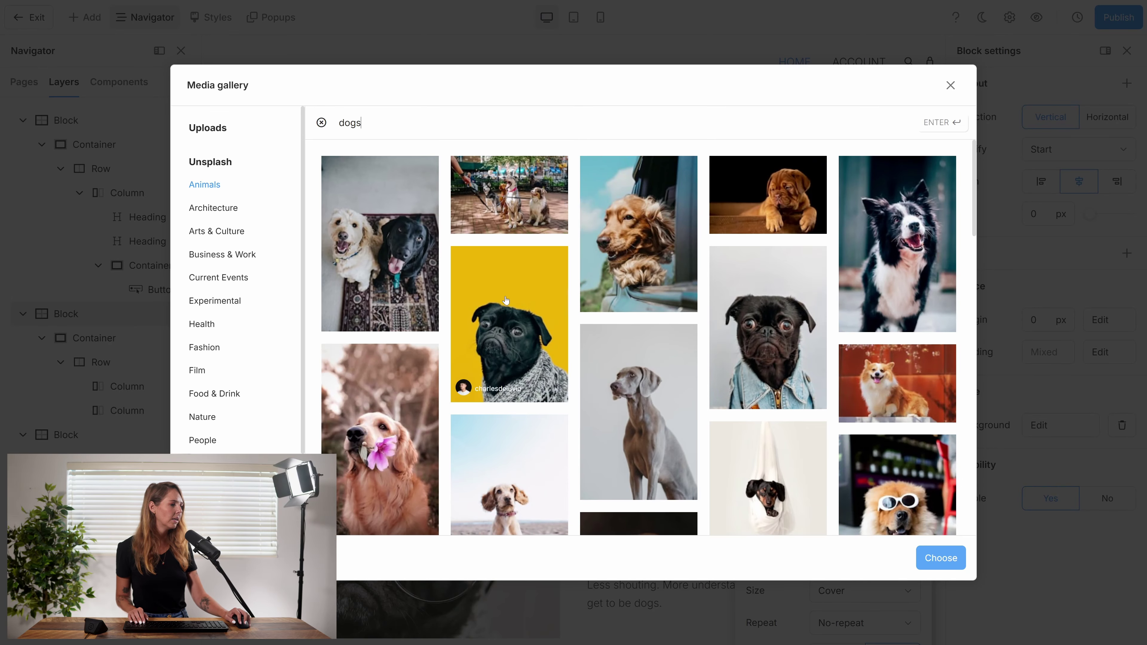
pyautogui.click(418, 253)
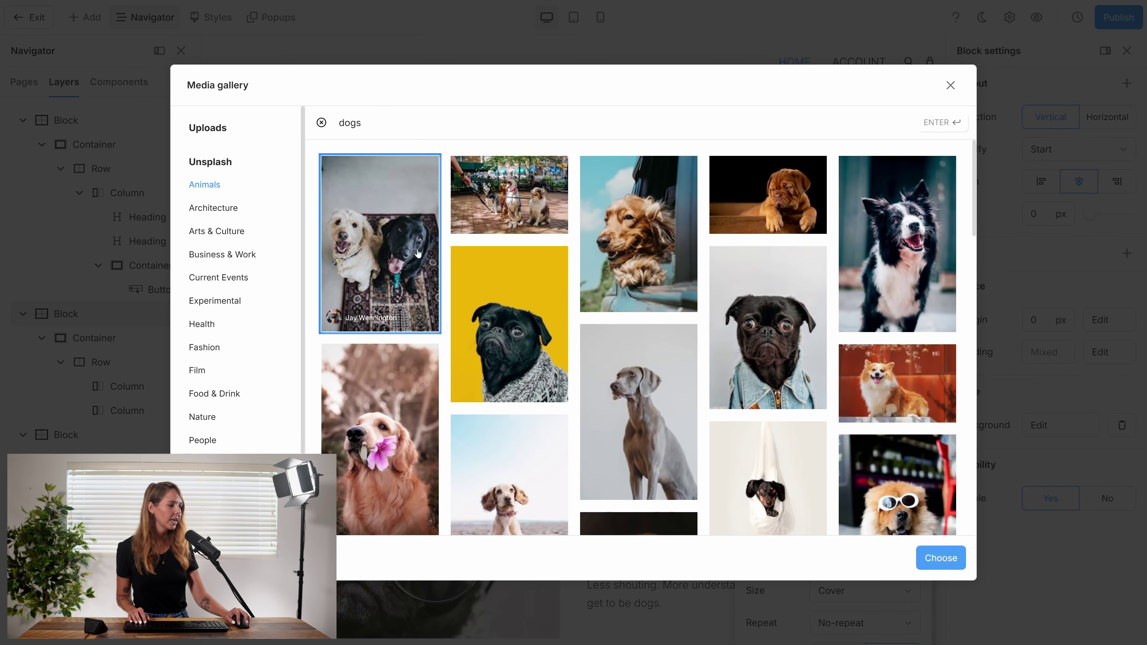
pyautogui.click(940, 558)
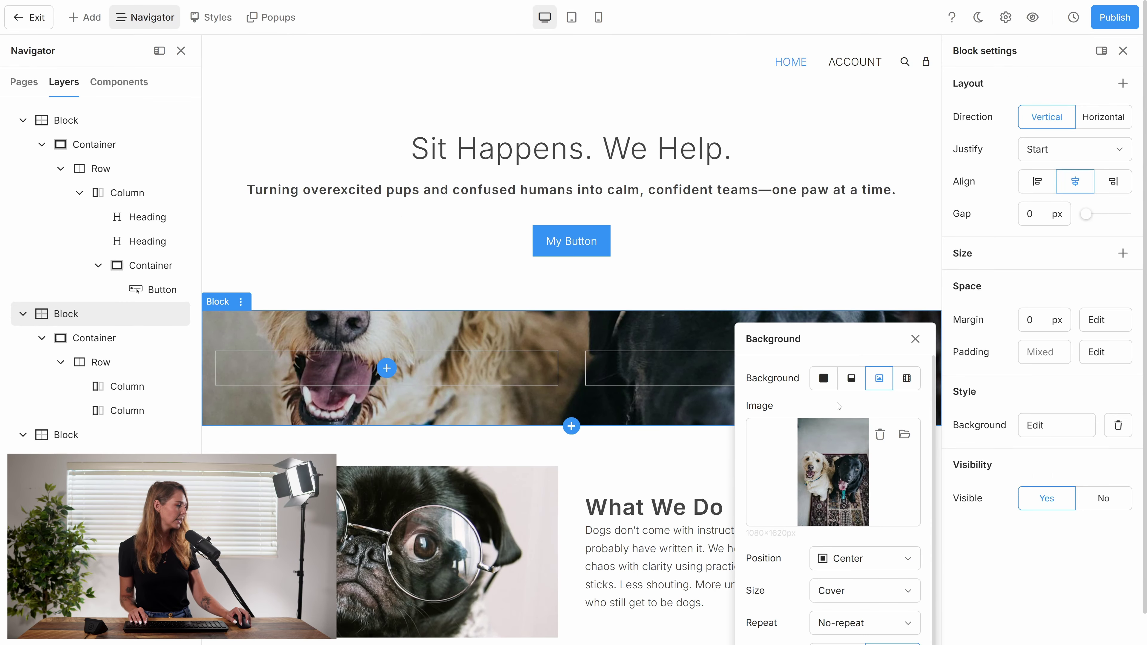
pyautogui.click(636, 425)
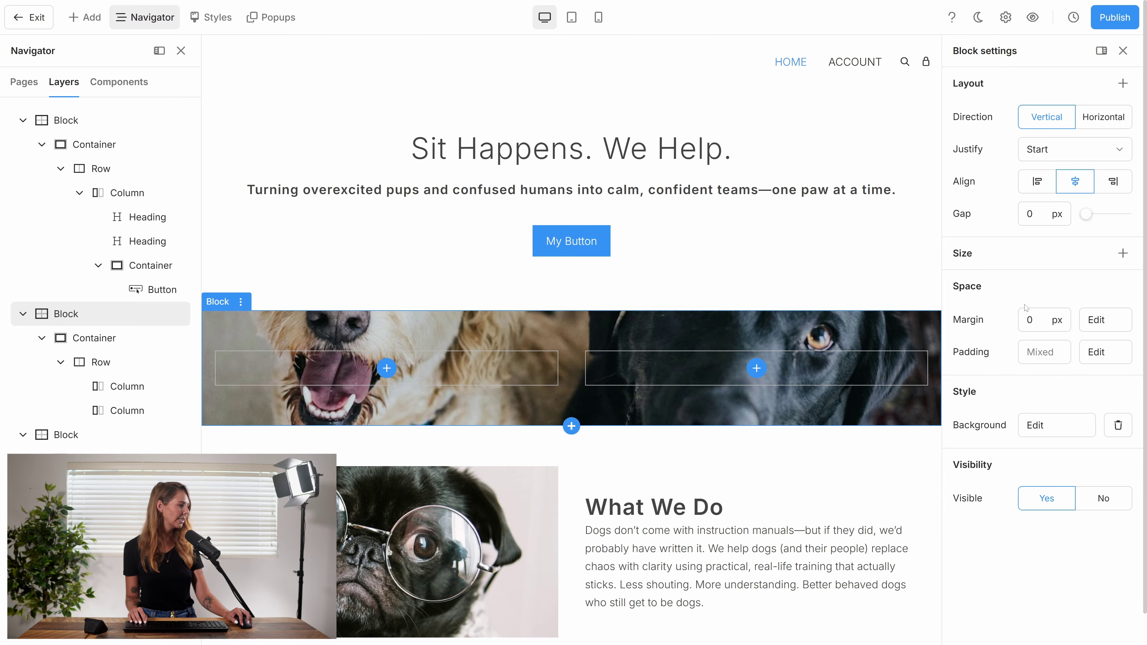
# - Give the dog-photo block a minimum height of 45 vh
pyautogui.click(1123, 253)
pyautogui.moveTo(1085, 289); pyautogui.dragTo(1104, 293)
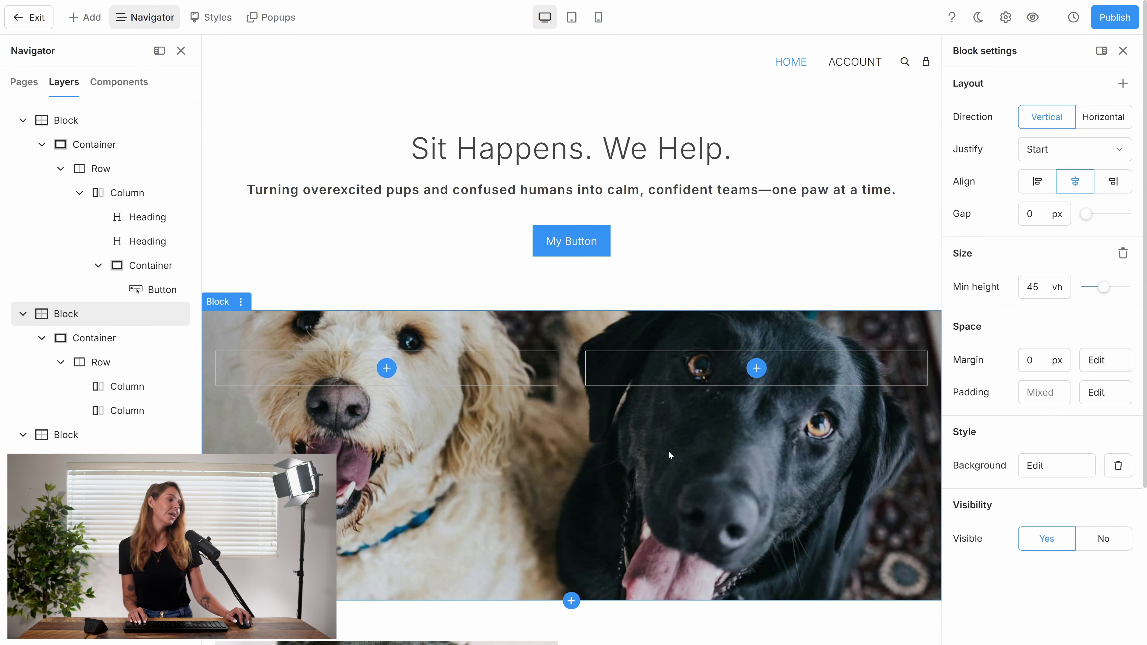
# - Insert the premade Features block with the heading "We write code with scalability in mind" below the "What We Do" section
pyautogui.scroll(-5, 694, 462)
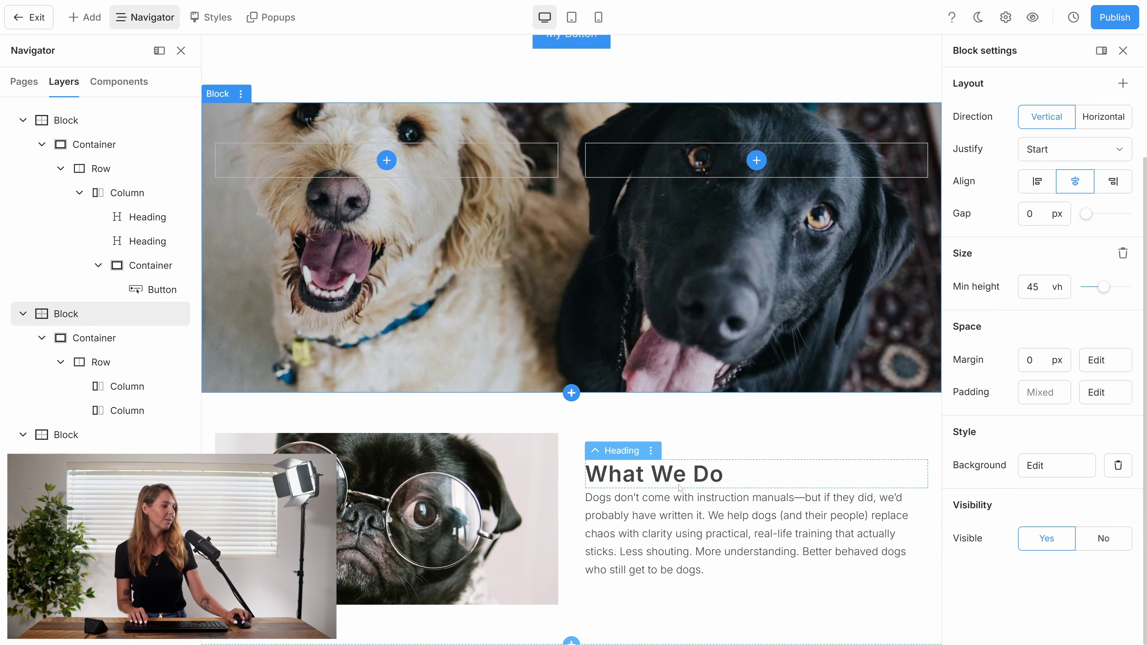
pyautogui.click(571, 640)
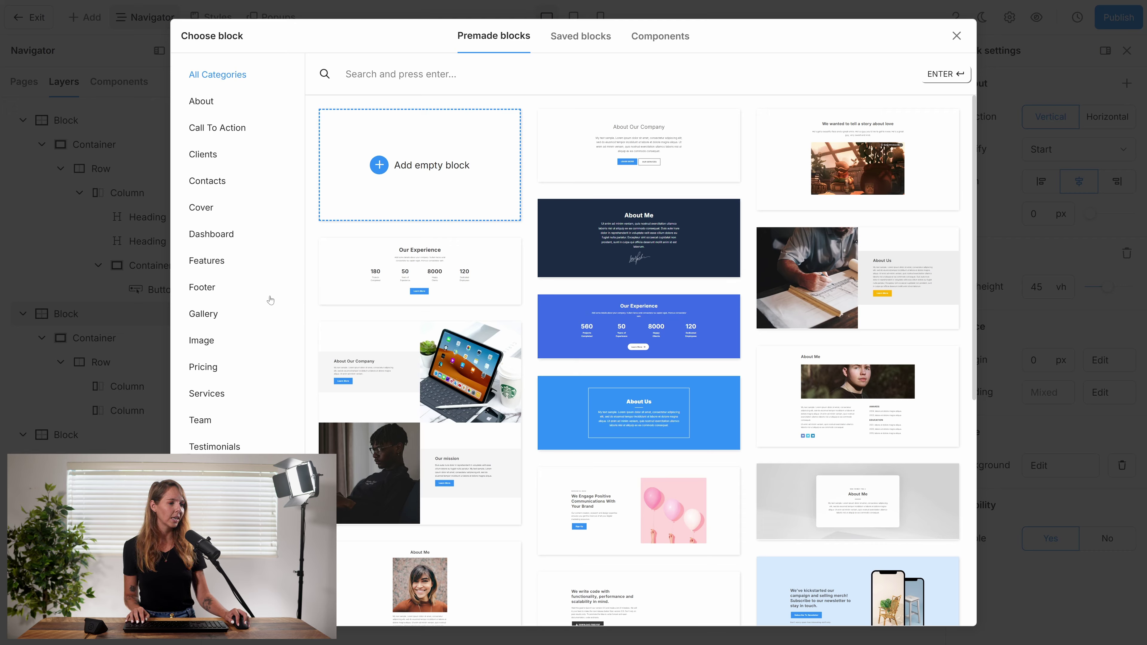
pyautogui.click(233, 265)
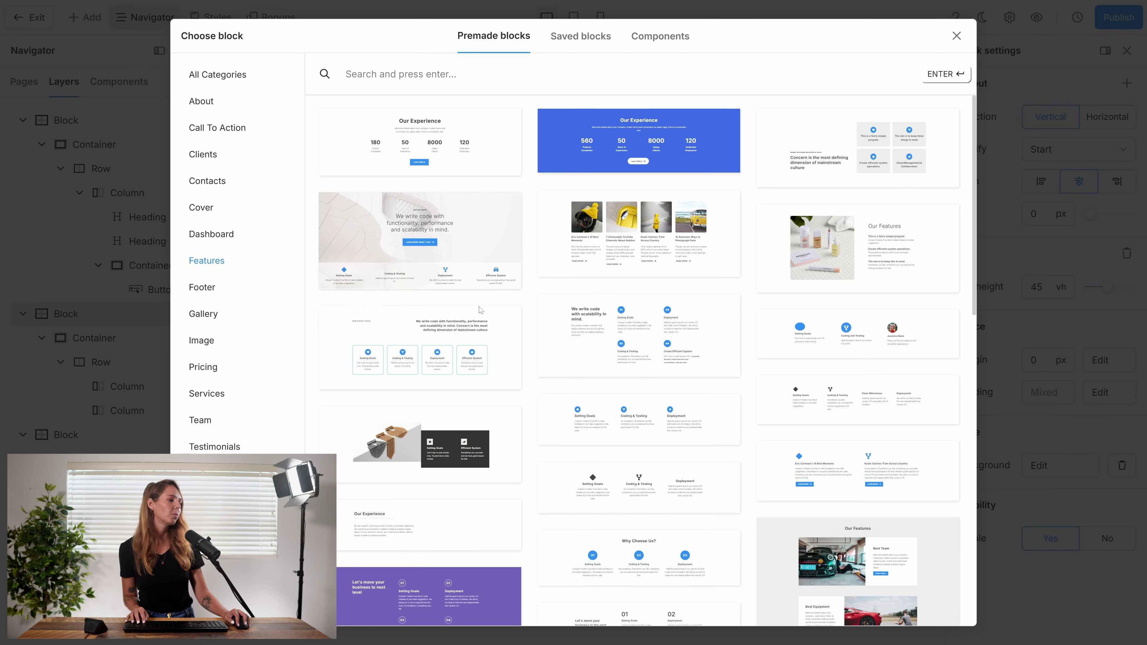
pyautogui.click(591, 344)
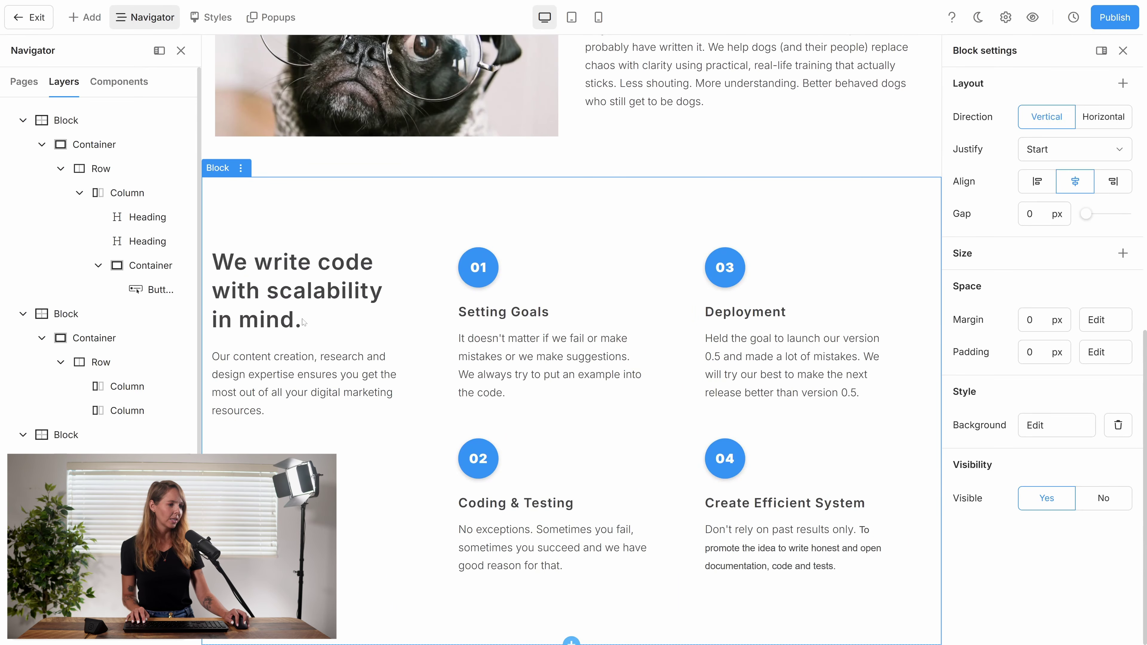
# - Change the features block's main heading to "Our Training Services" and delete the paragraph beneath it
pyautogui.click(304, 322)
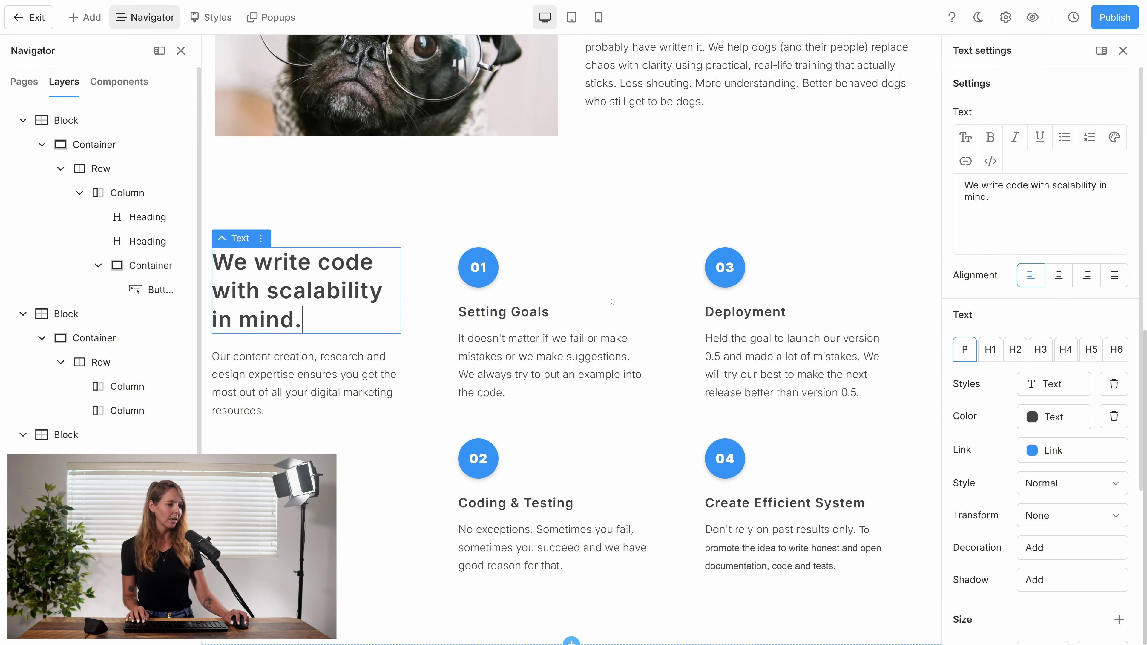
pyautogui.hotkey('ctrl', 'a')
pyautogui.write('Our Training Services')
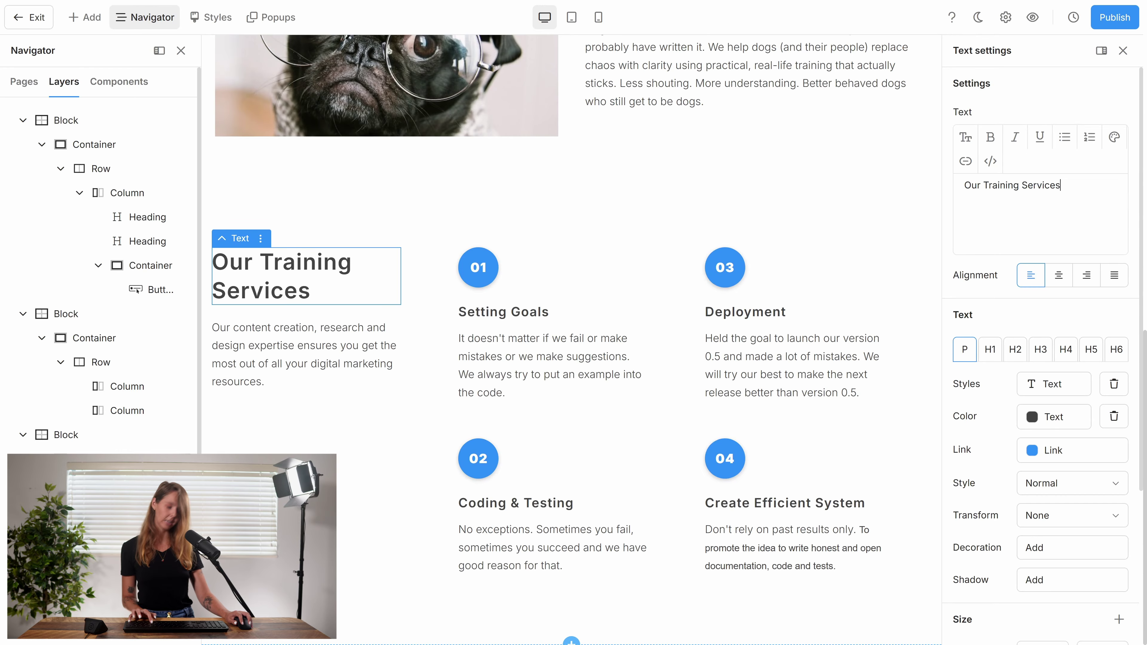
pyautogui.click(302, 353)
pyautogui.rightClick(302, 353)
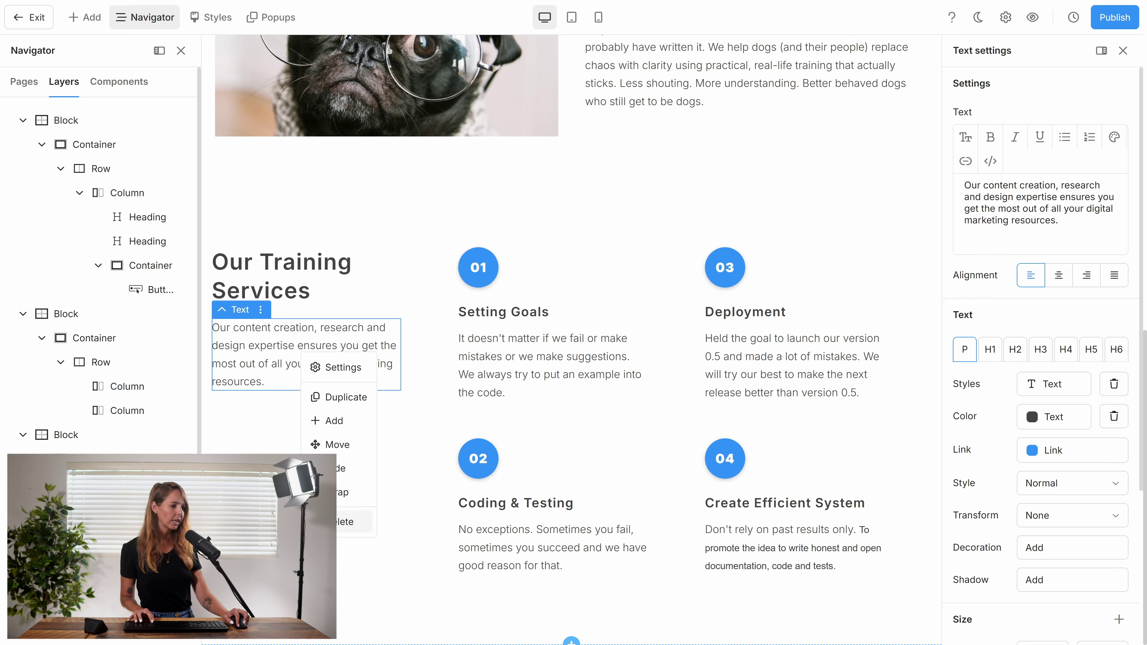
pyautogui.click(353, 522)
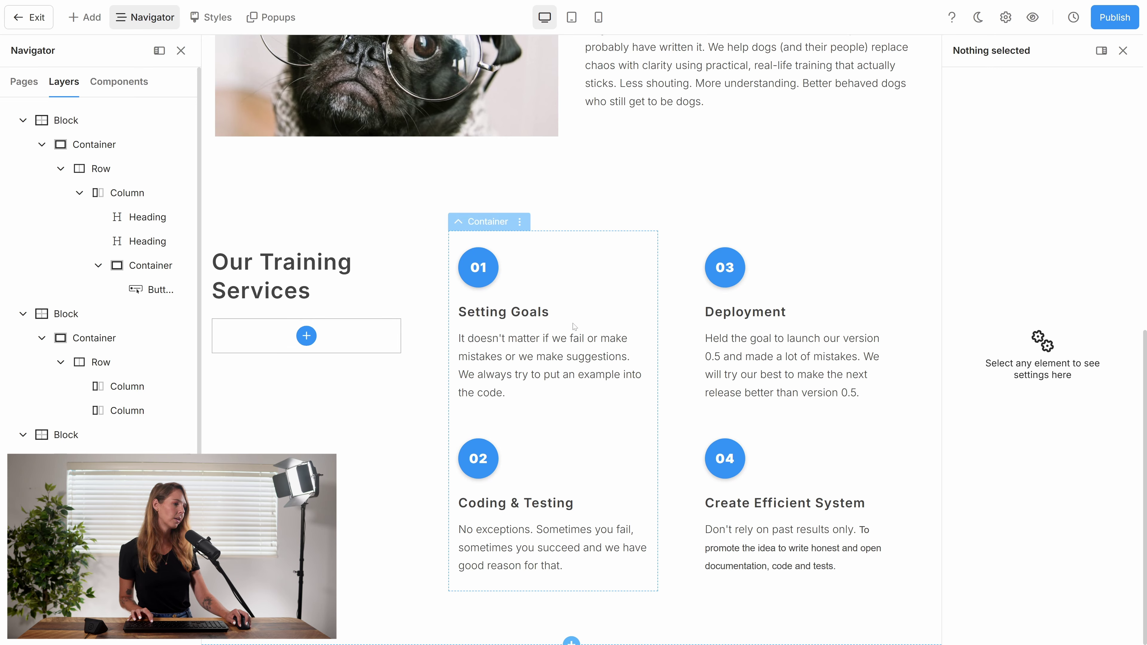
# - Replace the four features' placeholder headings and descriptions with Puppy Foundations, Real-Life Skills, Basic Manners and One-on-One Coaching texts
pyautogui.doubleClick(520, 313)
pyautogui.write('Puppy Foundations')
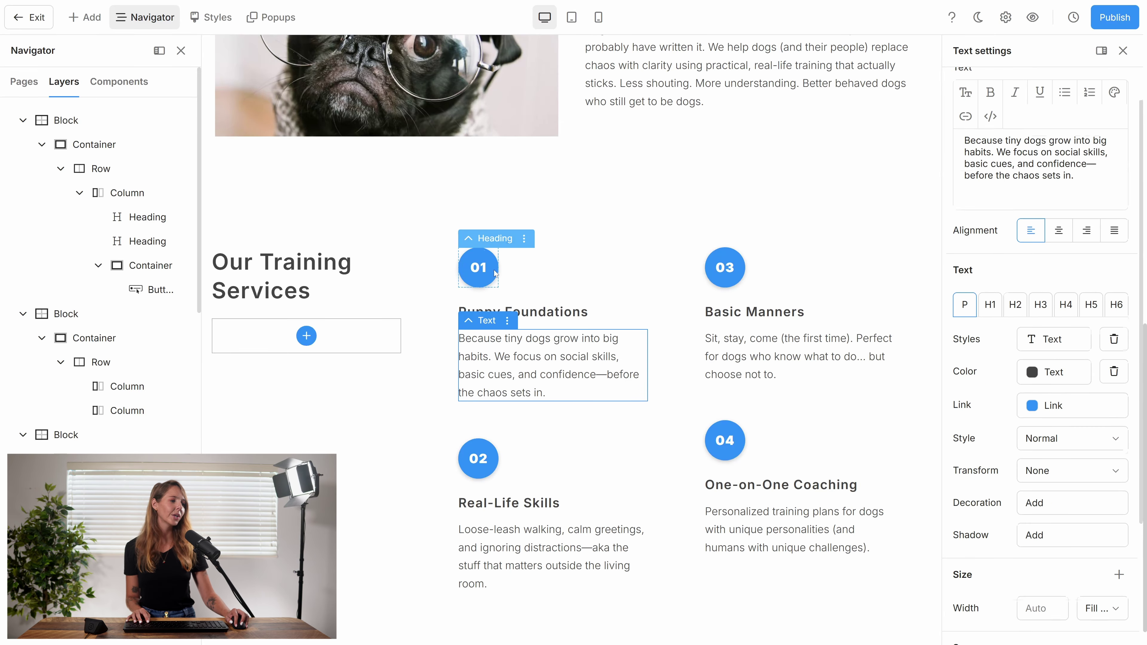
# - Delete the round 01 badge above "Puppy Foundations", keeping its outer container empty
pyautogui.click(493, 269)
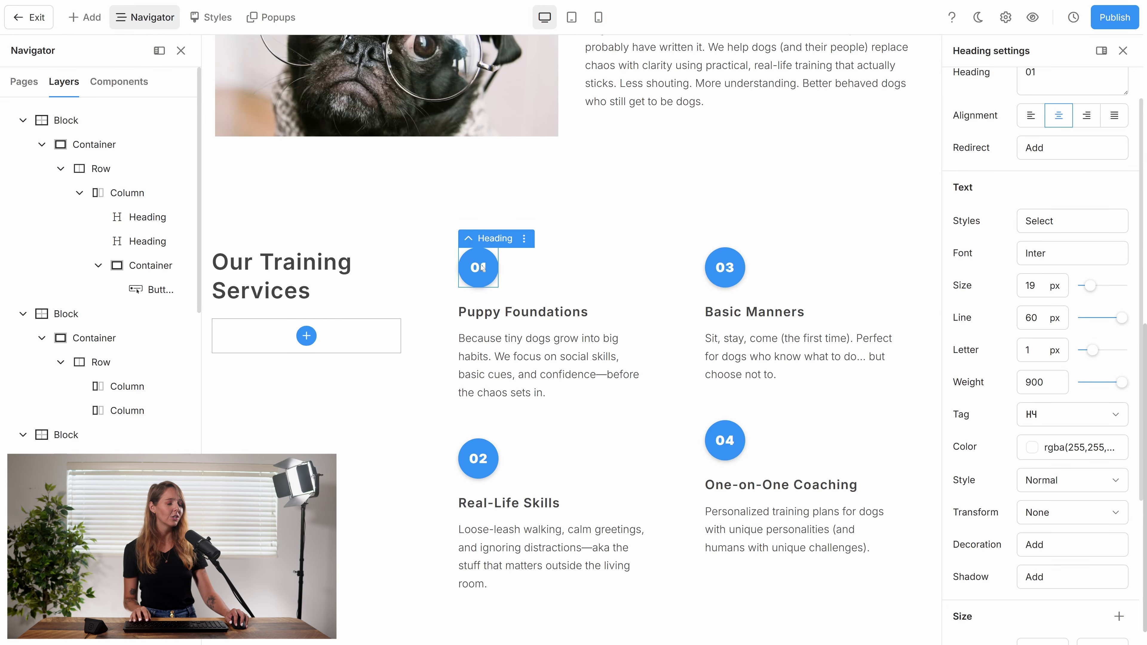
pyautogui.scroll(-10, 82, 414)
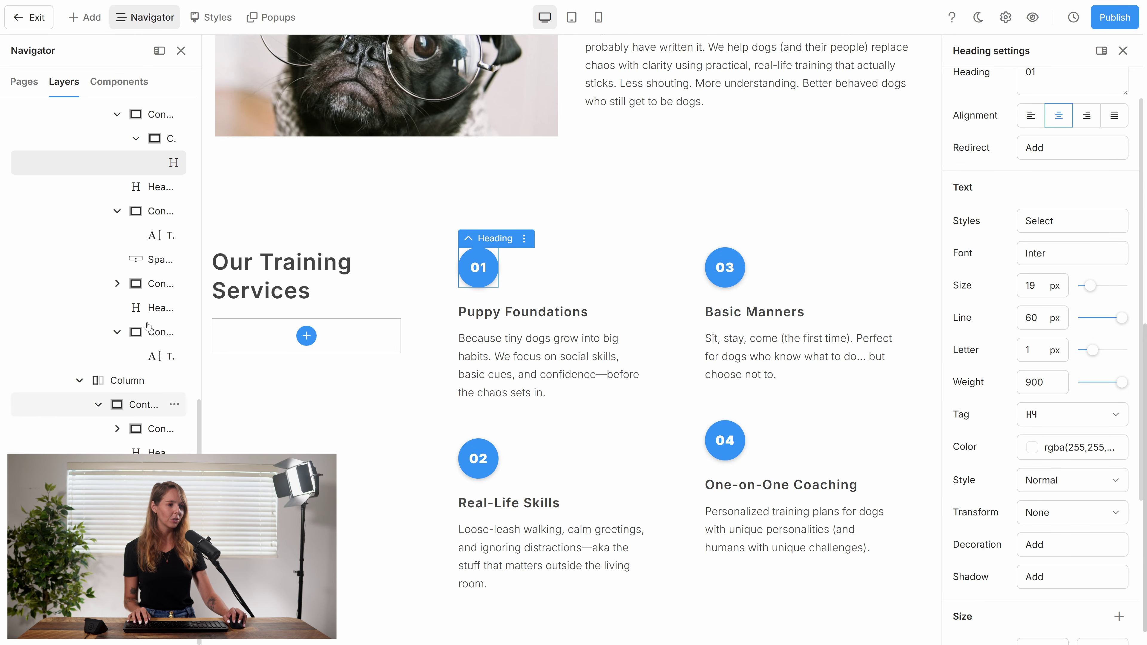
pyautogui.rightClick(152, 138)
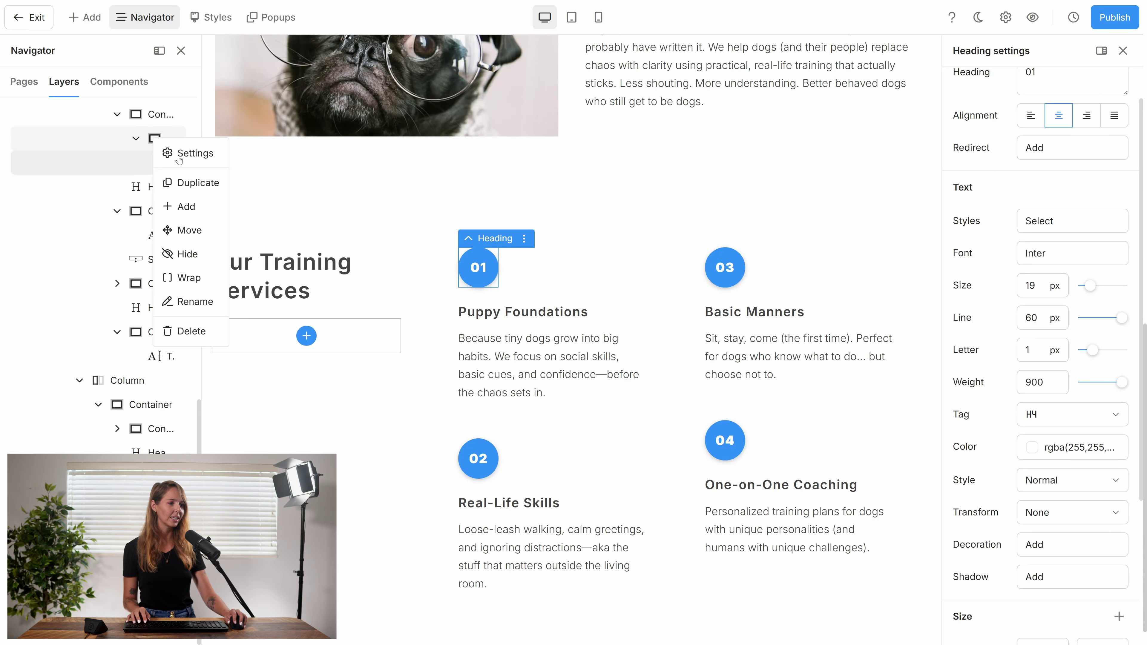
pyautogui.click(187, 331)
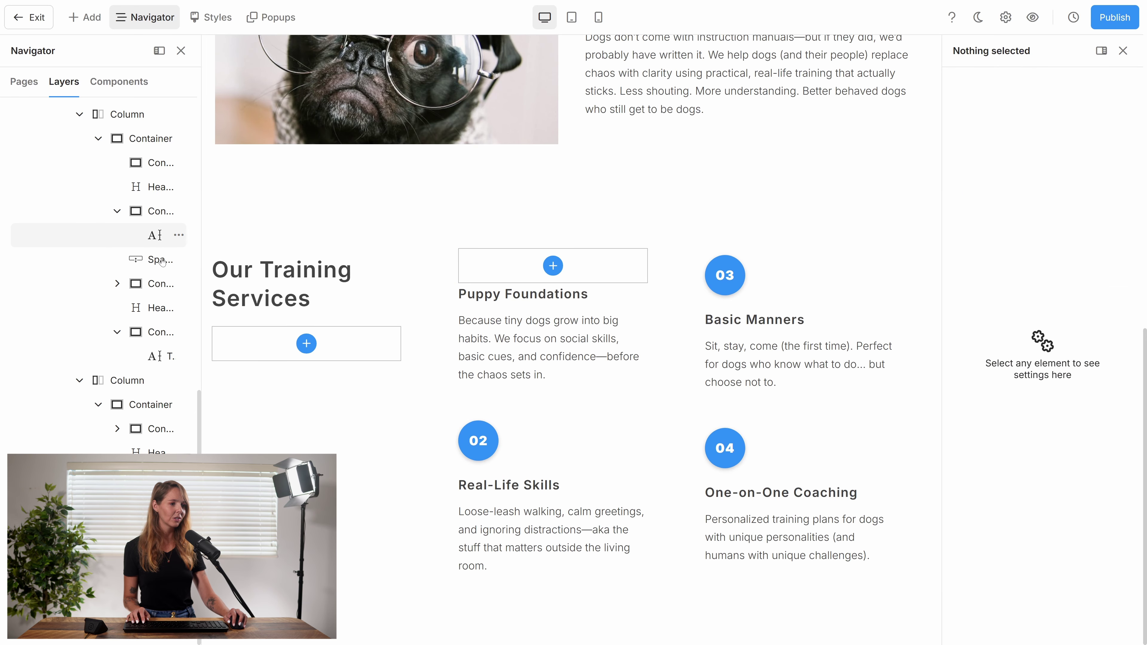
# - Delete the entire outer container holding the 03 badge above "Basic Manners"
pyautogui.click(149, 220)
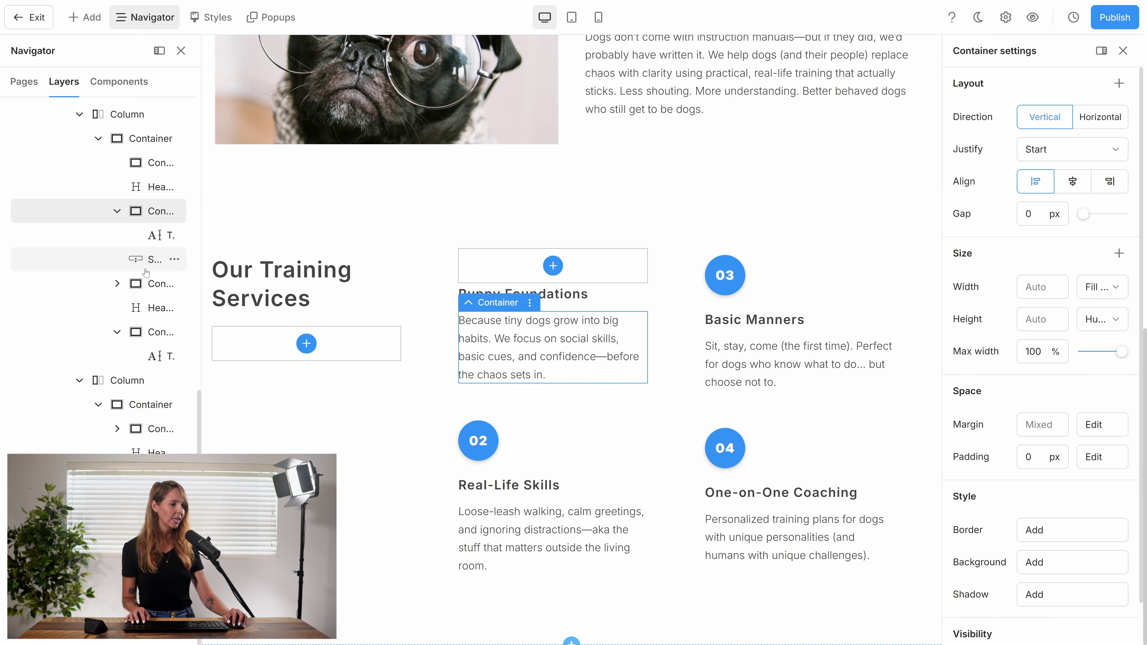
pyautogui.click(145, 405)
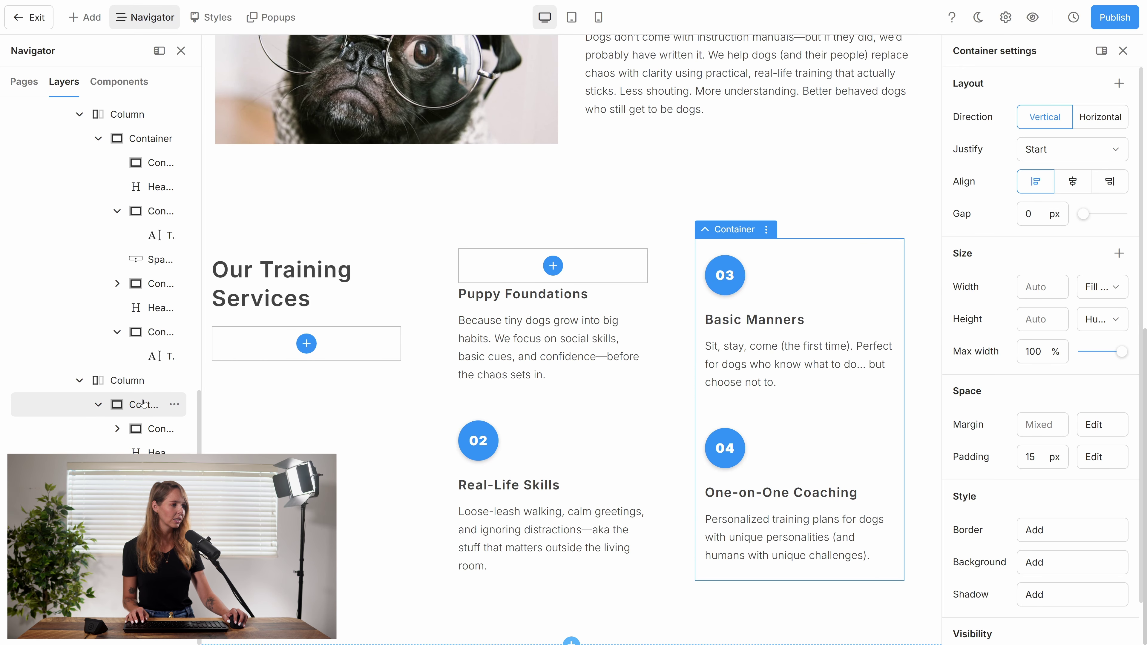
pyautogui.click(149, 433)
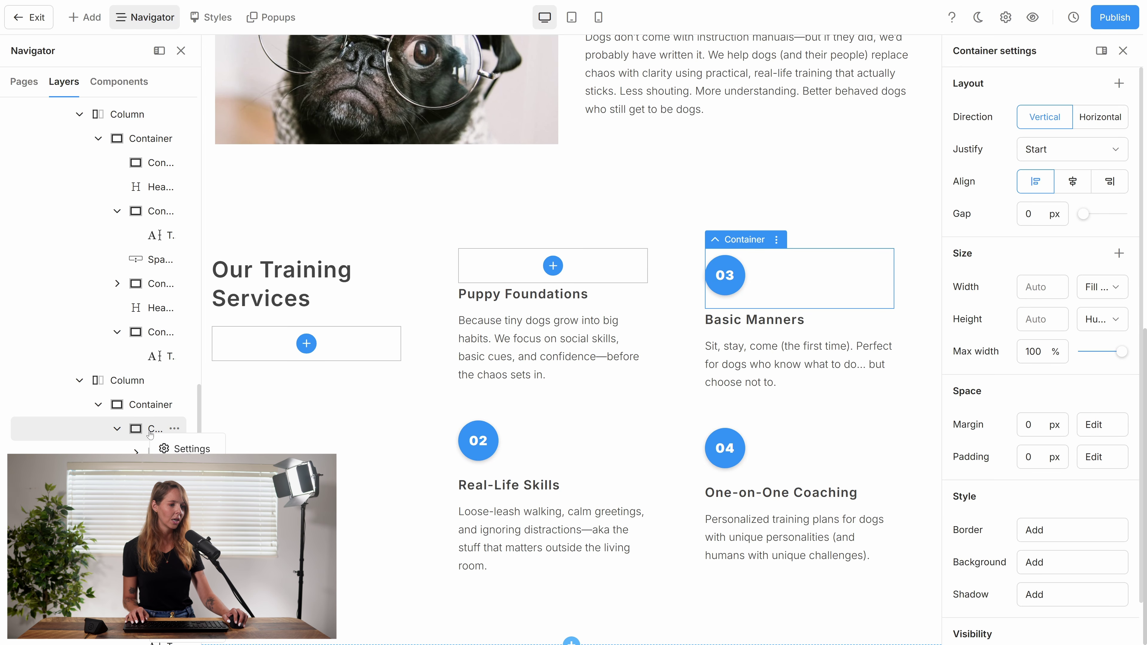
pyautogui.press('Delete')
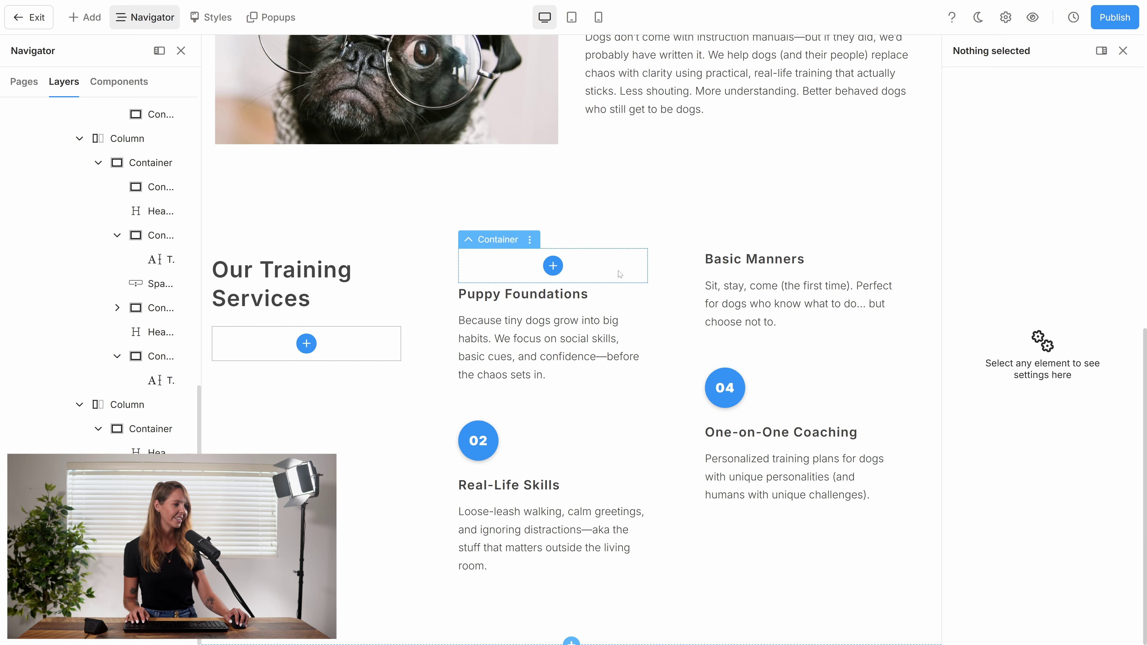
# - Duplicate the empty container above "Puppy Foundations" and move the copy above the "Basic Manners" heading
pyautogui.rightClick(605, 274)
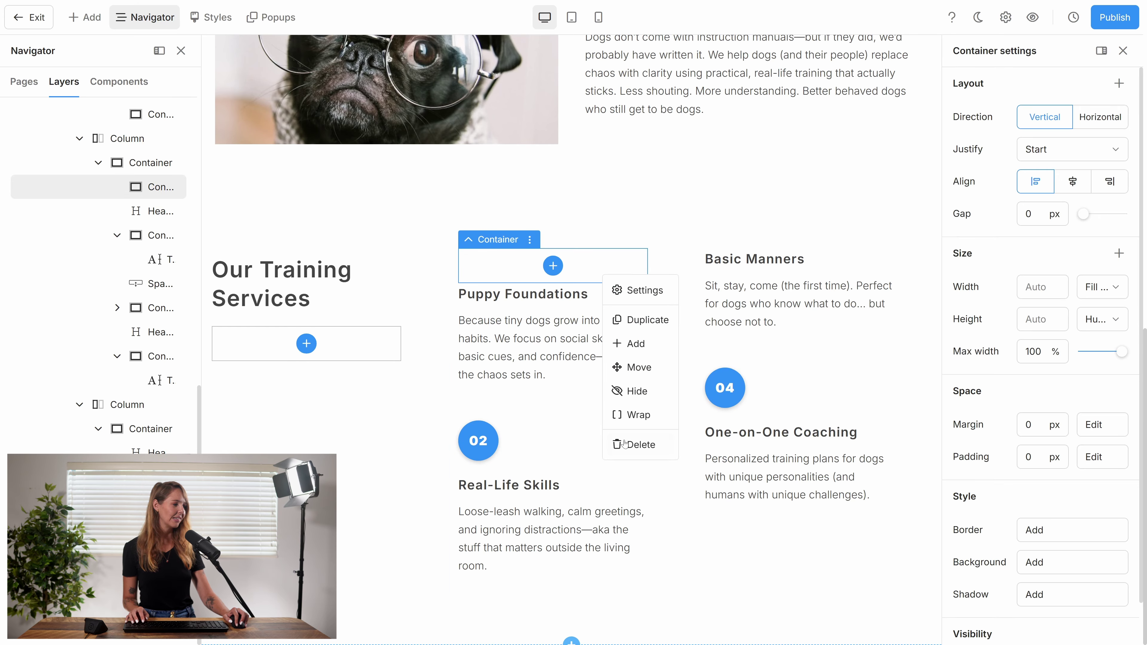
pyautogui.click(638, 321)
pyautogui.moveTo(637, 314); pyautogui.dragTo(741, 260)
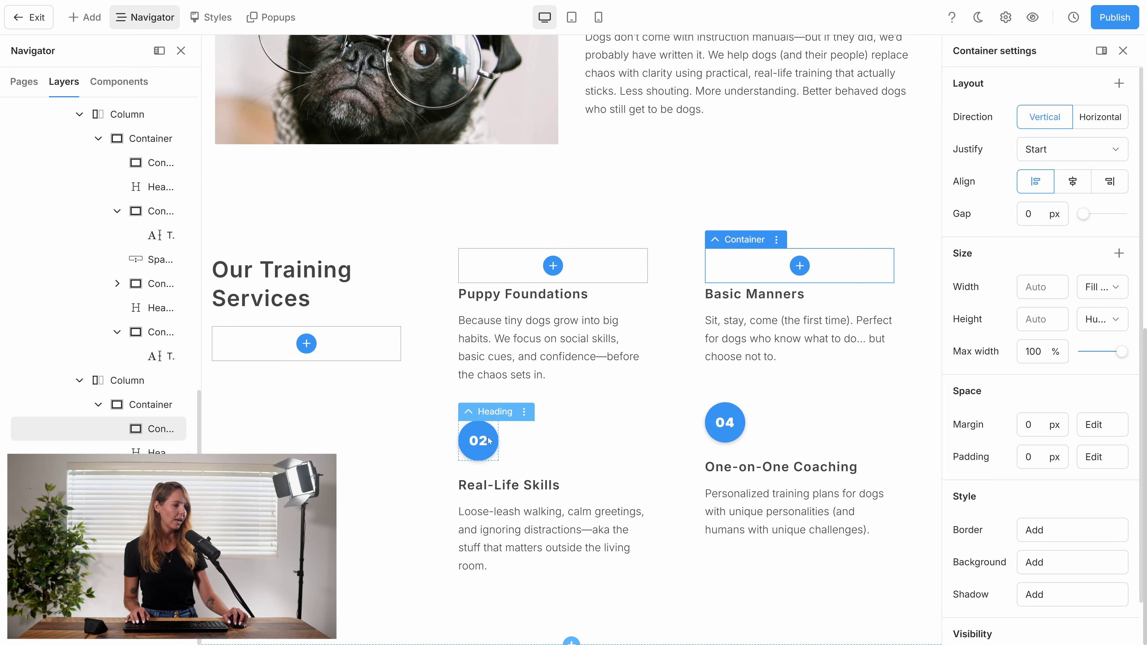
# - Delete the round 02 badge container above "Real-Life Skills", keeping the outer container
pyautogui.click(477, 436)
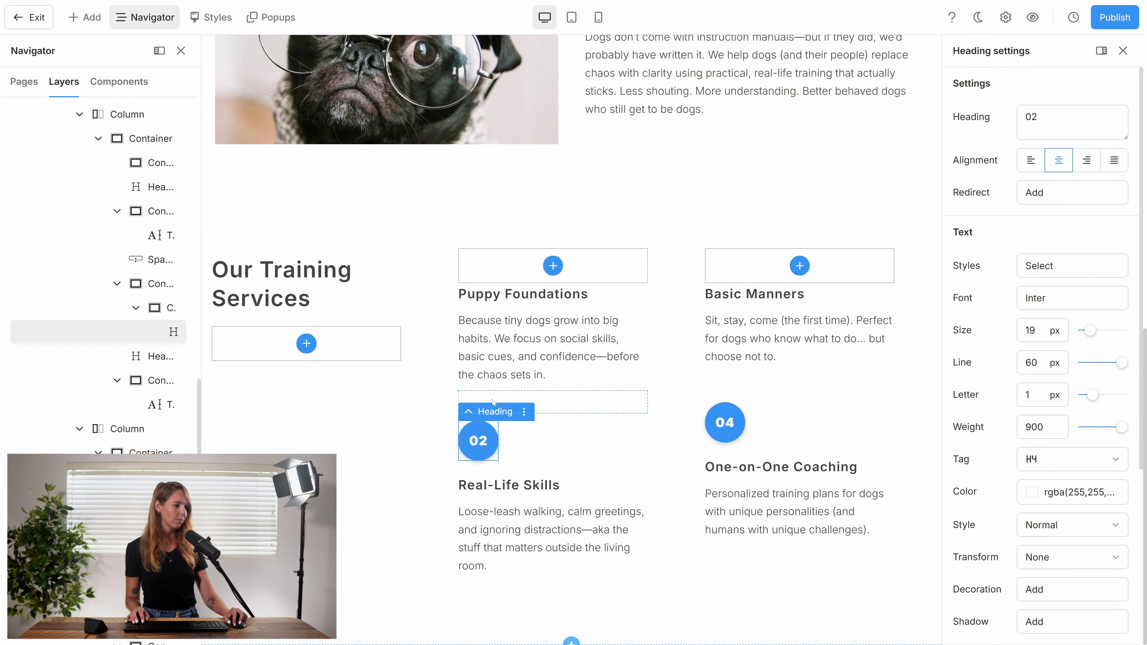
pyautogui.click(469, 411)
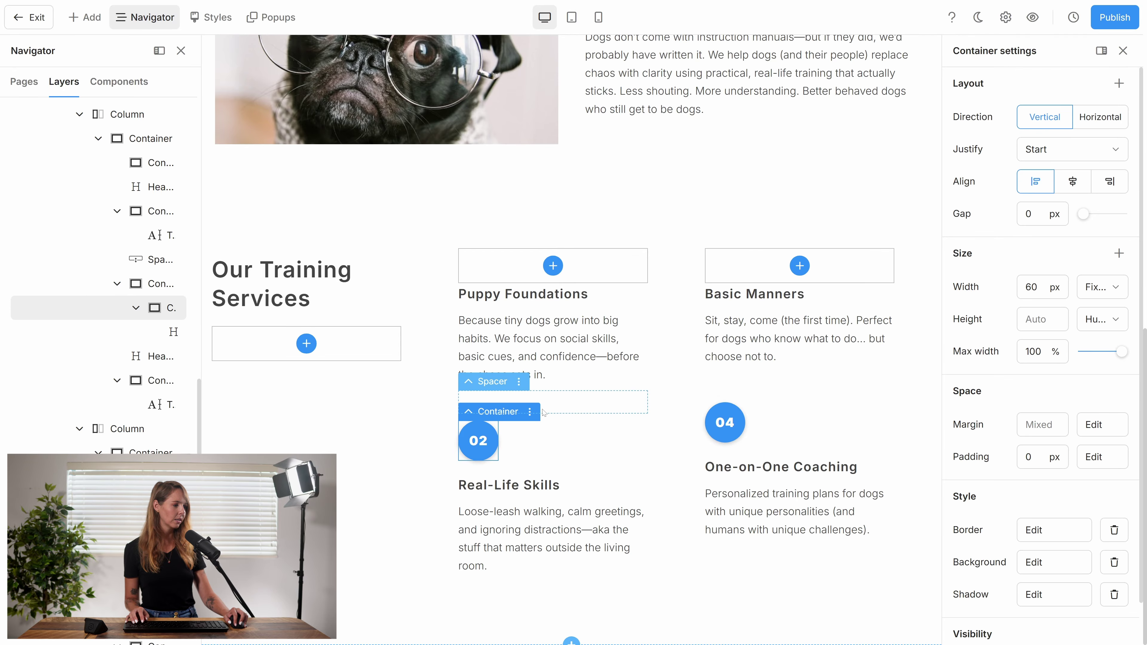
pyautogui.click(531, 412)
pyautogui.click(524, 604)
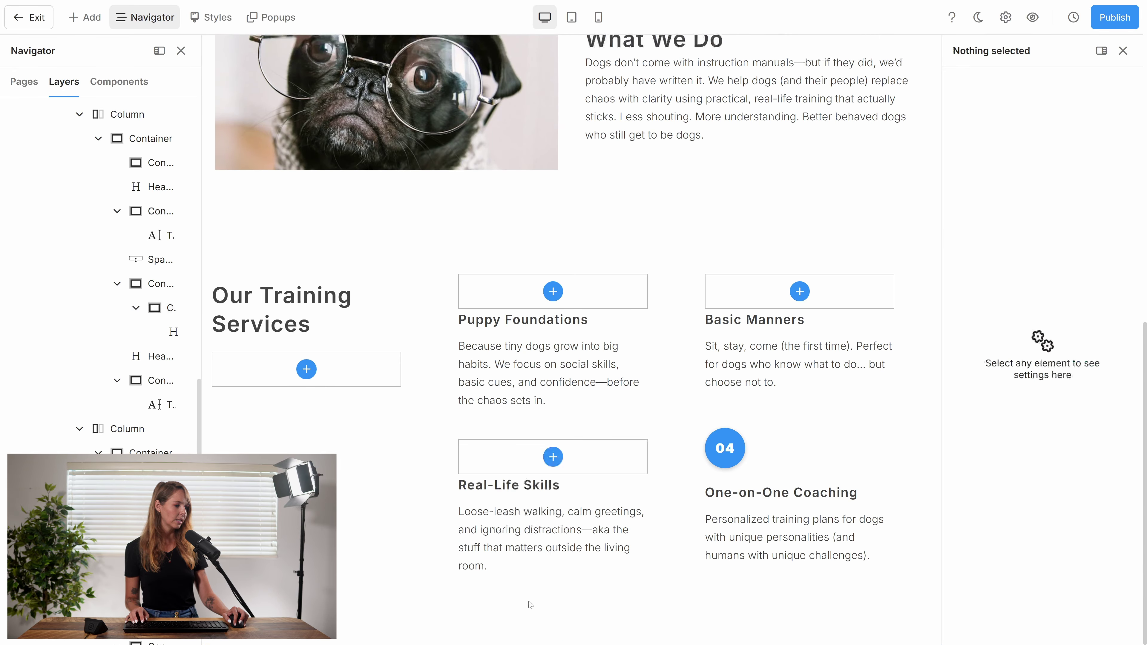
# - Delete the round 04 badge container above "One-on-One Coaching", keeping the outer container
pyautogui.click(728, 434)
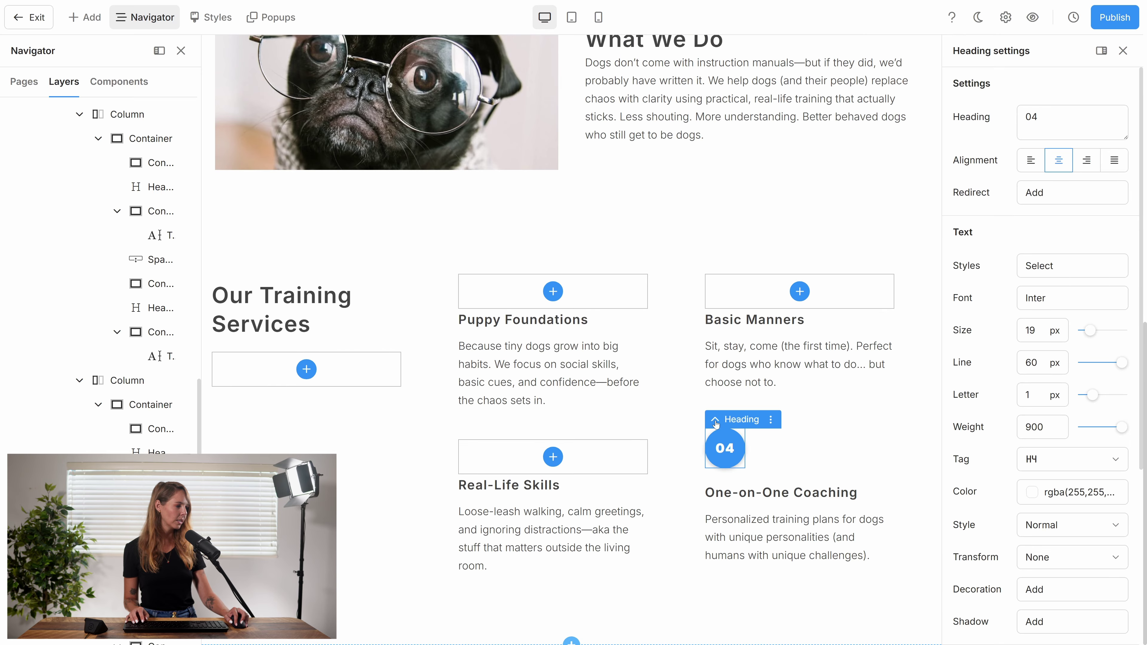
pyautogui.click(716, 420)
pyautogui.click(776, 419)
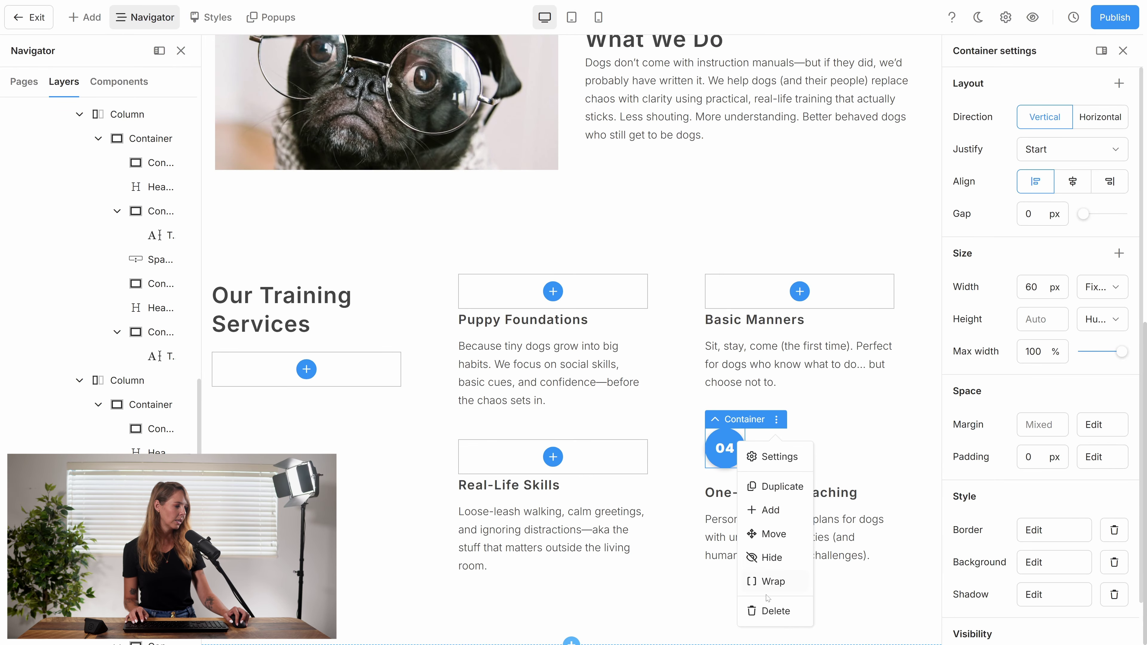
pyautogui.click(778, 607)
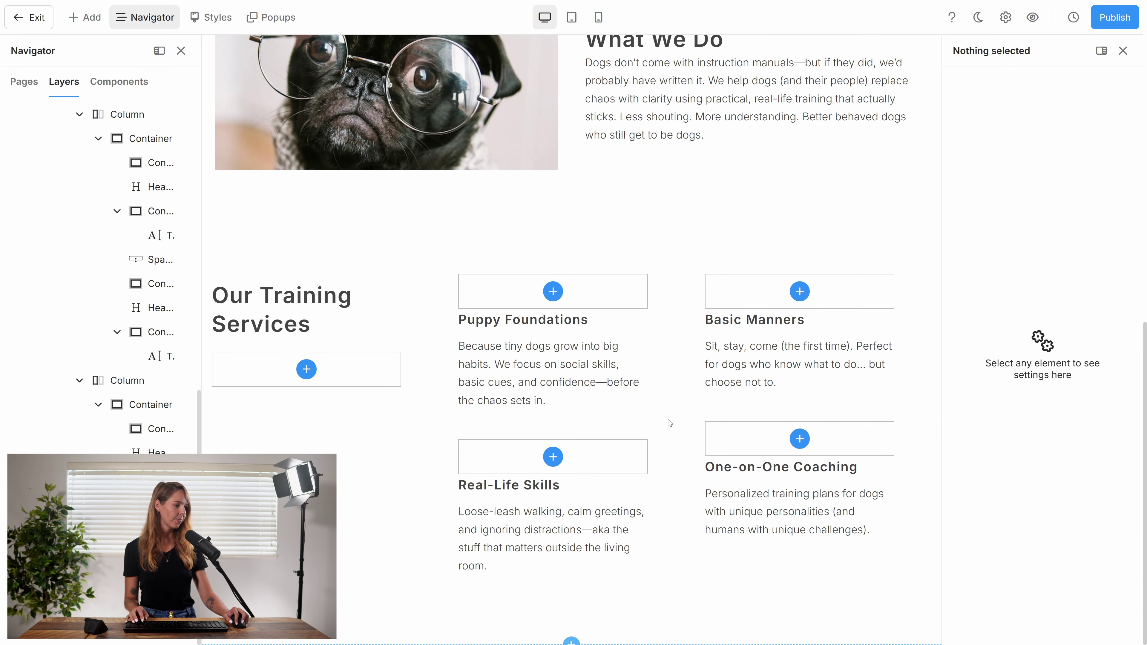
# - Add an icon to the empty container above "Puppy Foundations" and set it to the light dog icon (fa-light fa-dog)
pyautogui.click(553, 291)
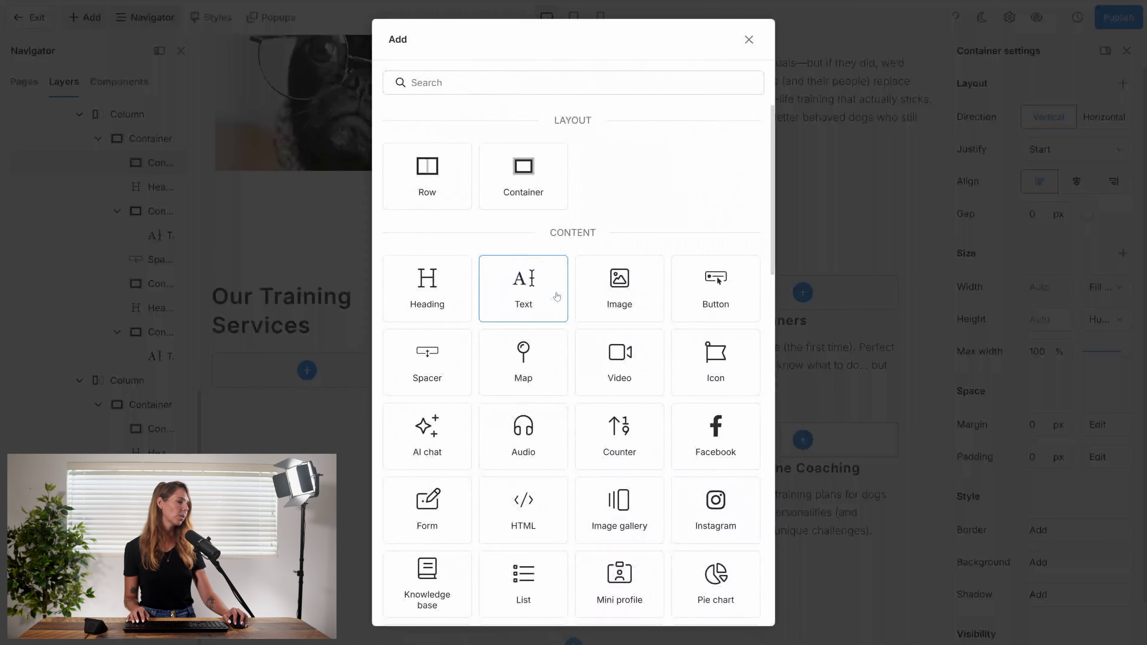
pyautogui.write('ico')
pyautogui.click(444, 135)
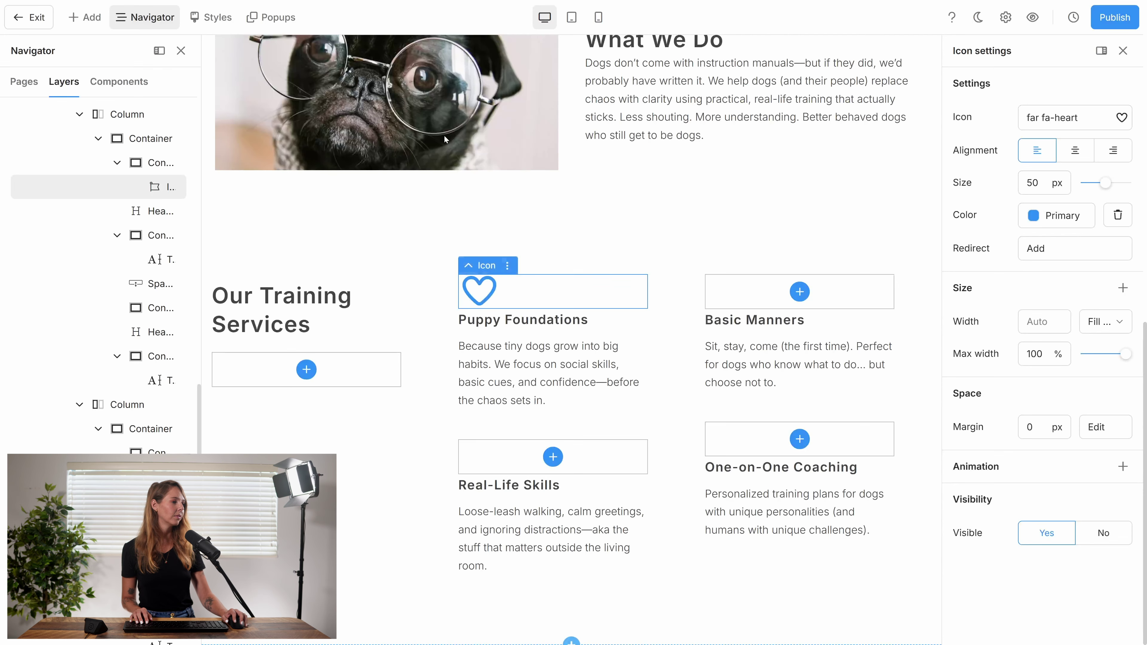
pyautogui.click(1078, 118)
pyautogui.click(1122, 117)
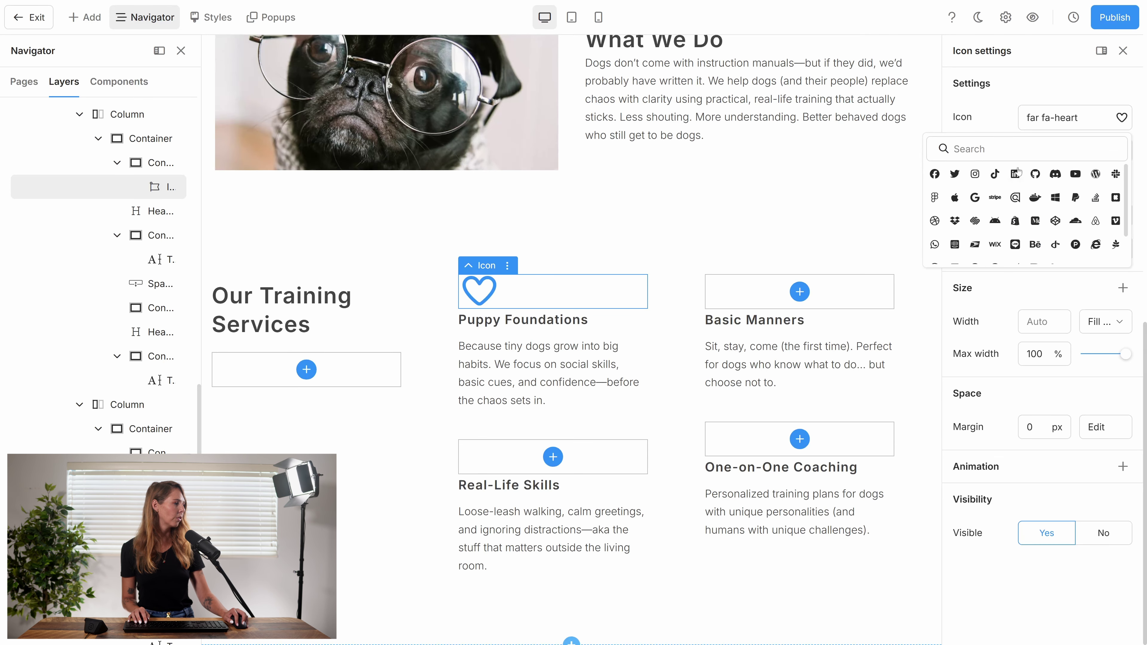
pyautogui.write('dog')
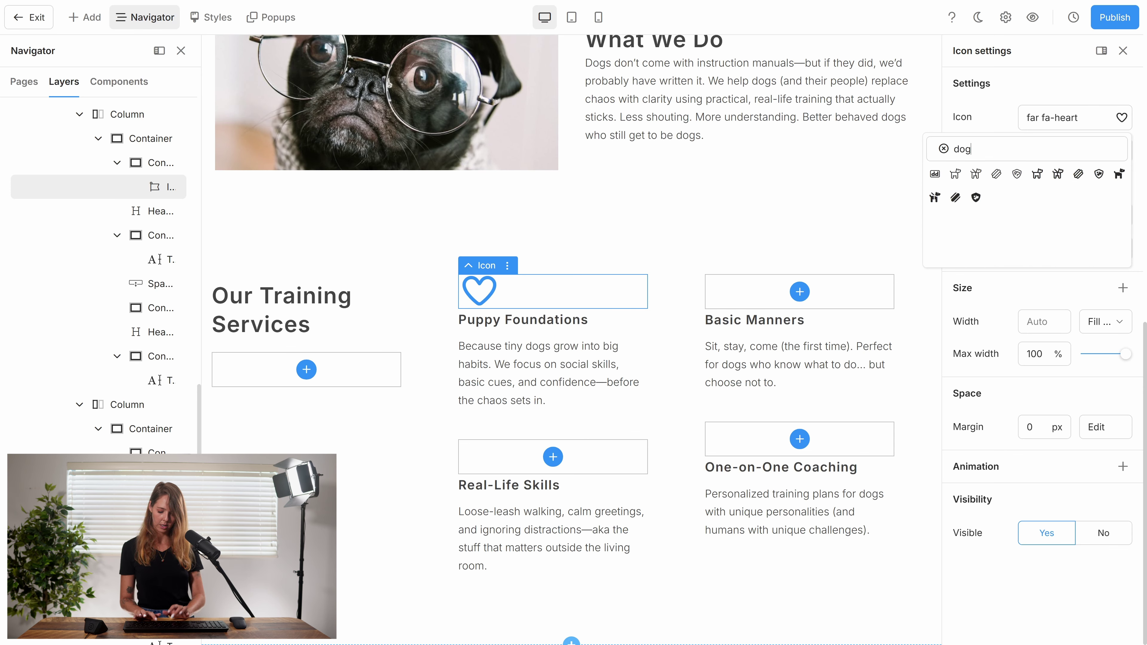
pyautogui.click(955, 175)
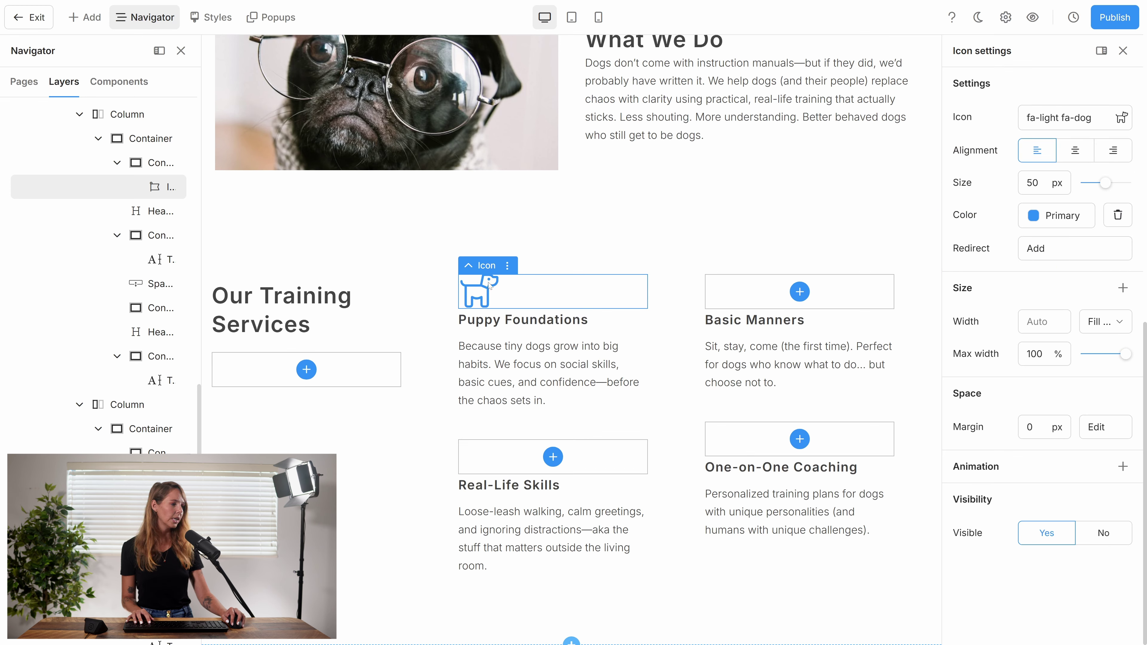
# - Duplicate the dog icon above "Puppy Foundations" and move the copy into the empty container above "Basic Manners"
pyautogui.click(472, 266)
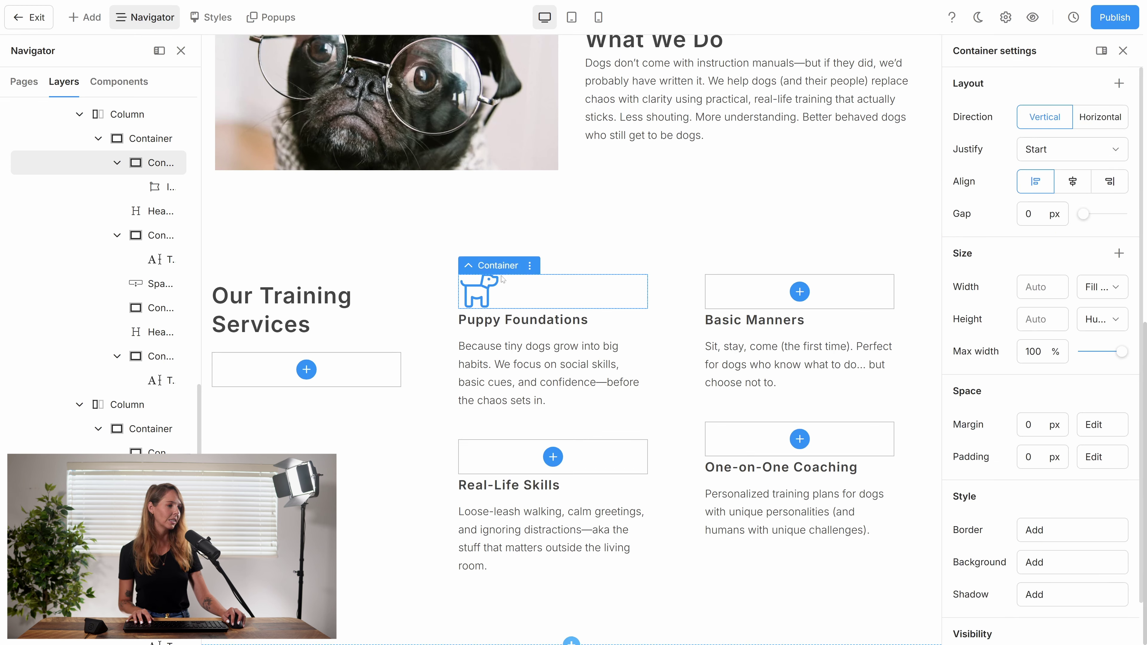
pyautogui.click(487, 293)
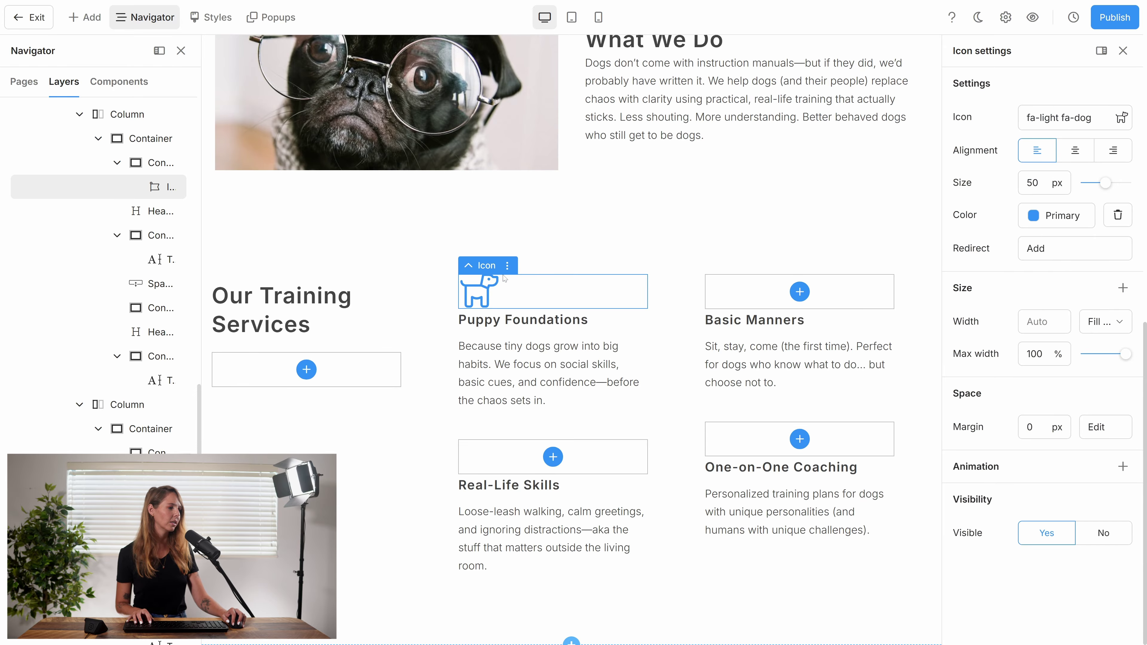
pyautogui.click(508, 266)
pyautogui.click(506, 332)
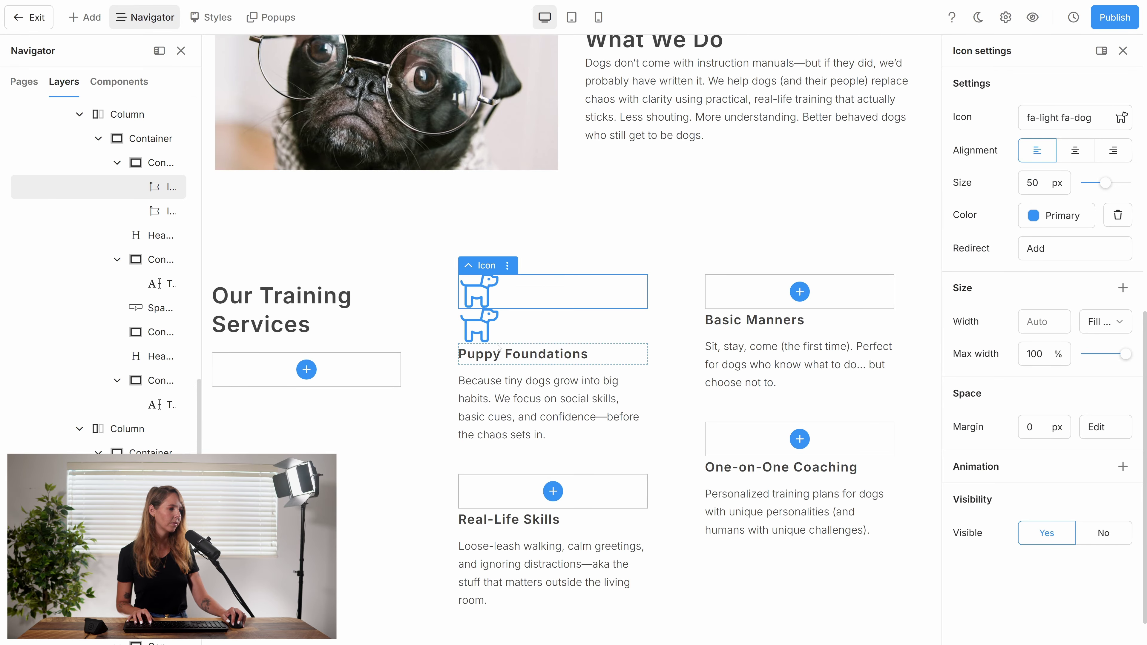
pyautogui.moveTo(479, 324); pyautogui.dragTo(777, 303)
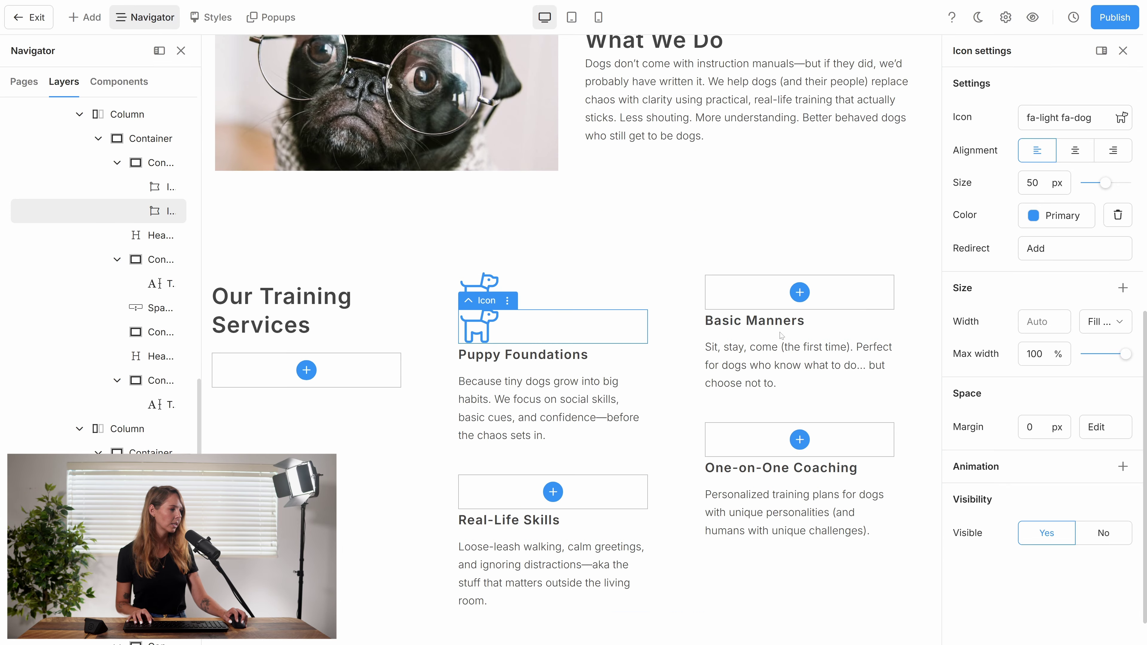
pyautogui.moveTo(497, 329); pyautogui.dragTo(768, 294)
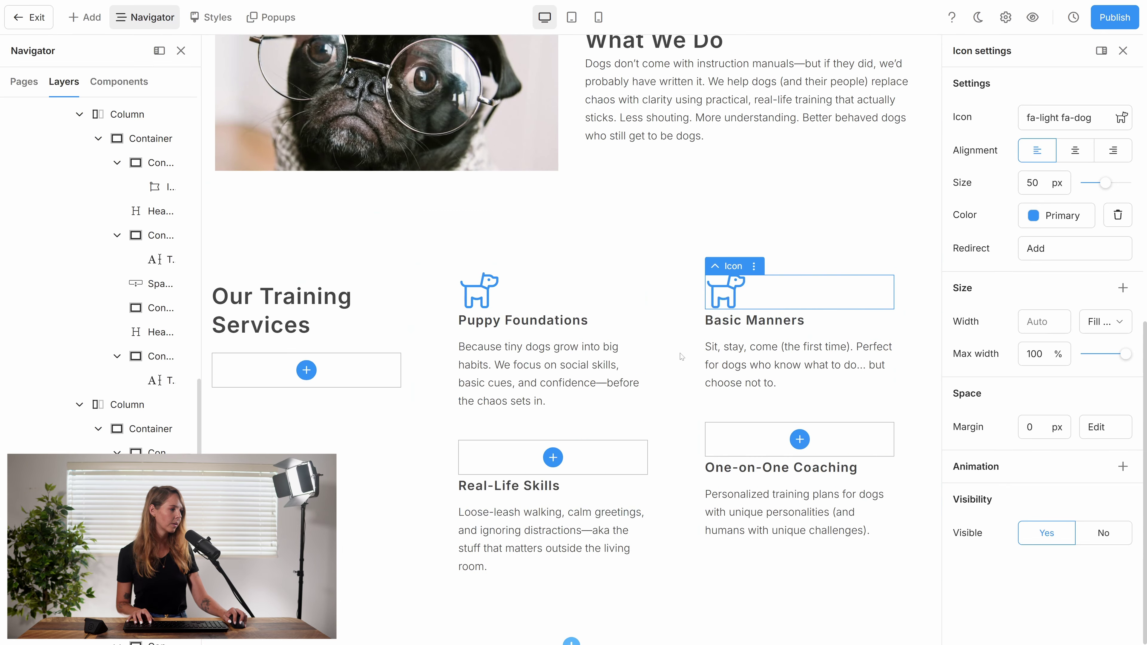
# - Place duplicates of the dog icon in the empty containers above "One-on-One Coaching" and "Real-Life Skills"
pyautogui.scroll(1, 754, 278)
pyautogui.click(755, 315)
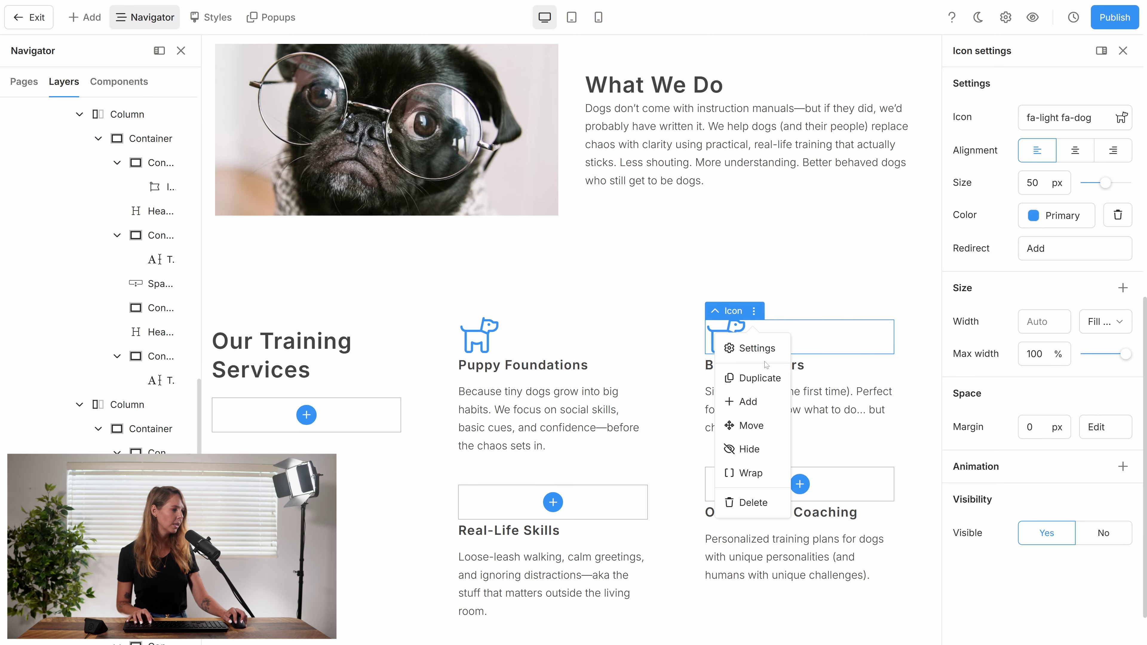
pyautogui.click(758, 378)
pyautogui.moveTo(725, 371); pyautogui.dragTo(757, 522)
pyautogui.click(755, 460)
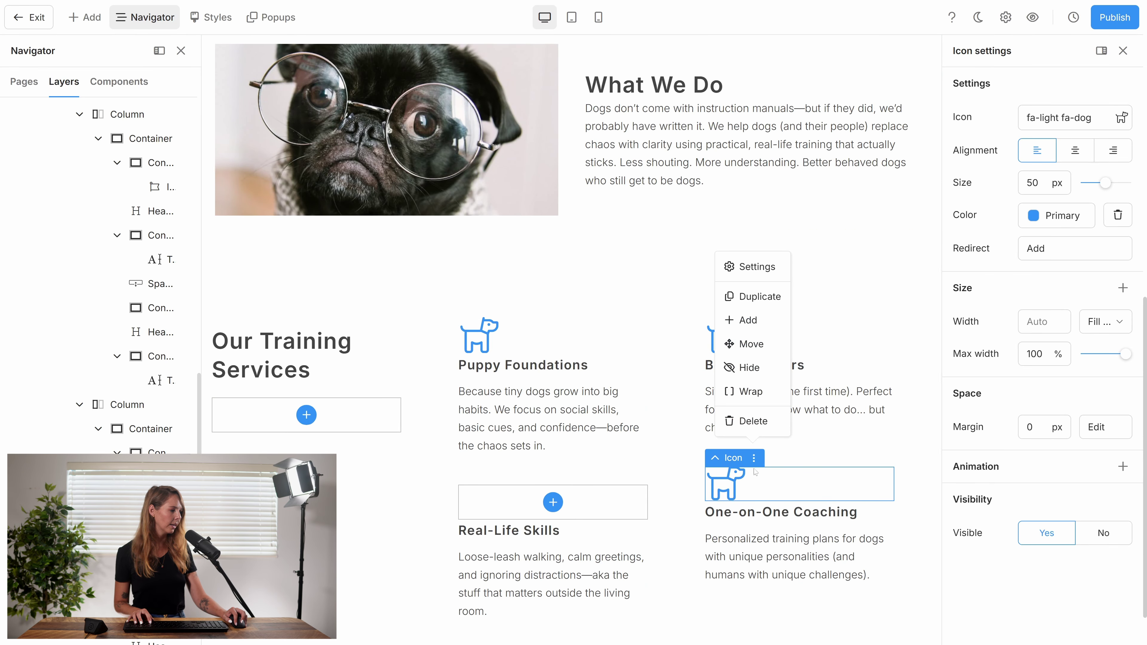
pyautogui.click(759, 297)
pyautogui.moveTo(727, 497); pyautogui.dragTo(576, 502)
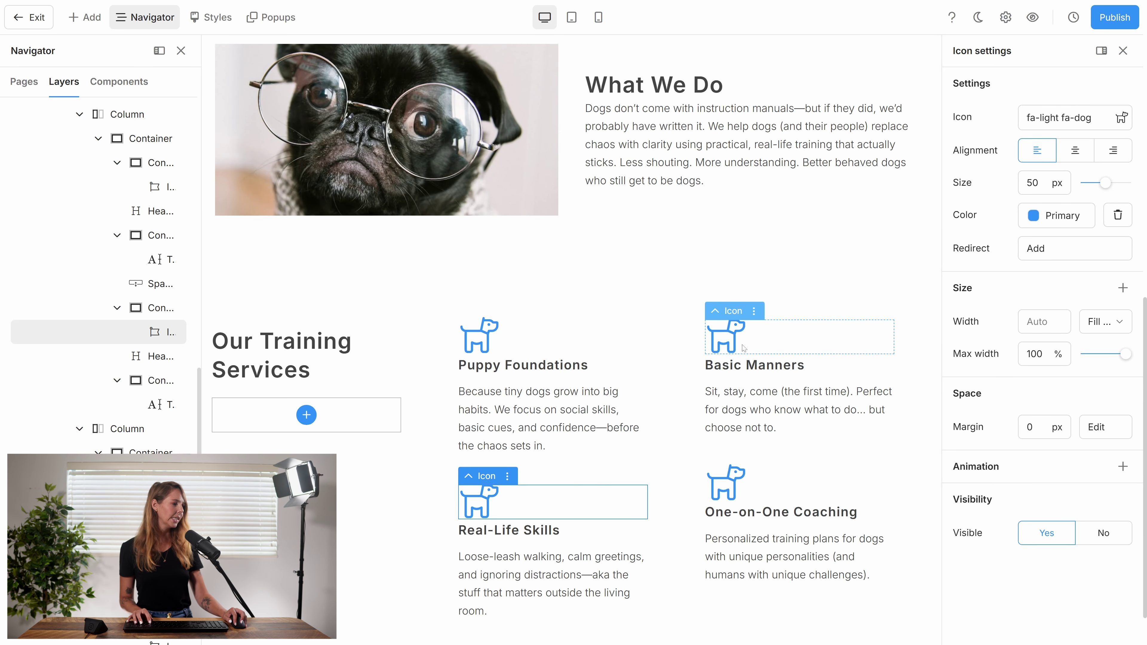
# - Change the icon above "Basic Manners" to the light bone icon (fa-light fa-bone)
pyautogui.click(725, 336)
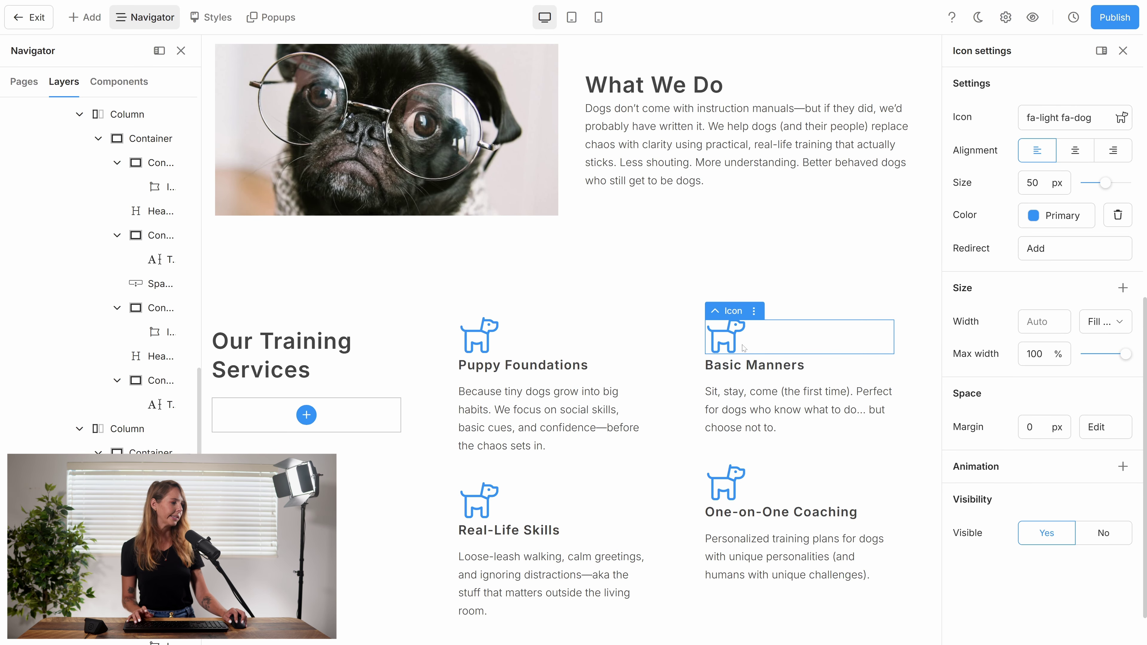
pyautogui.click(1121, 120)
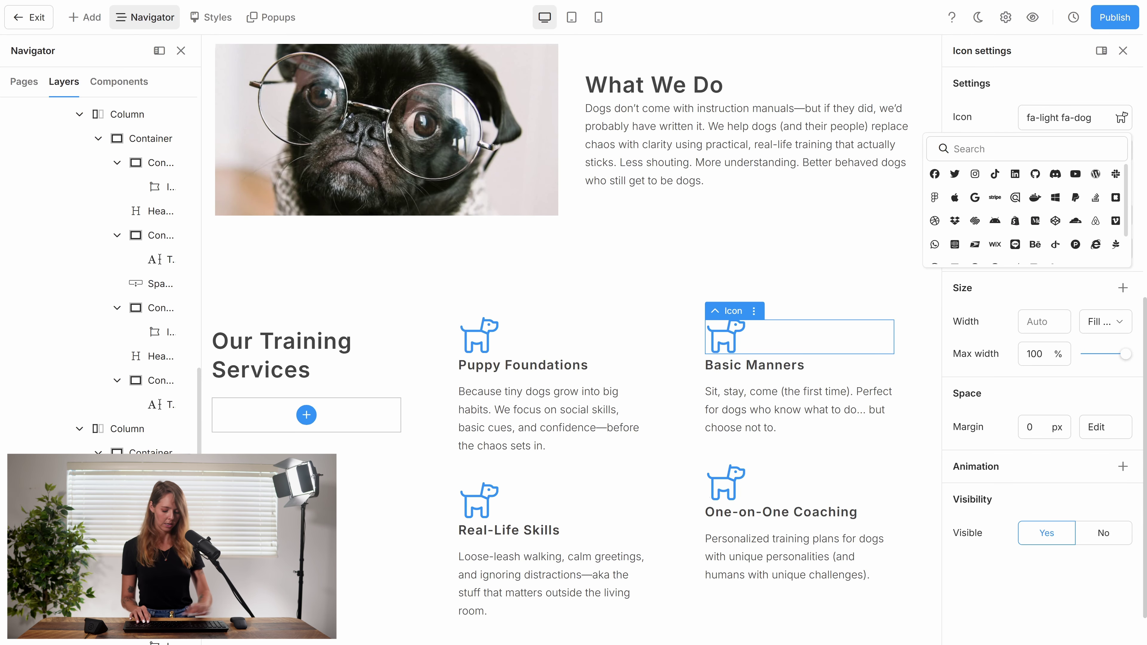
pyautogui.write('bone')
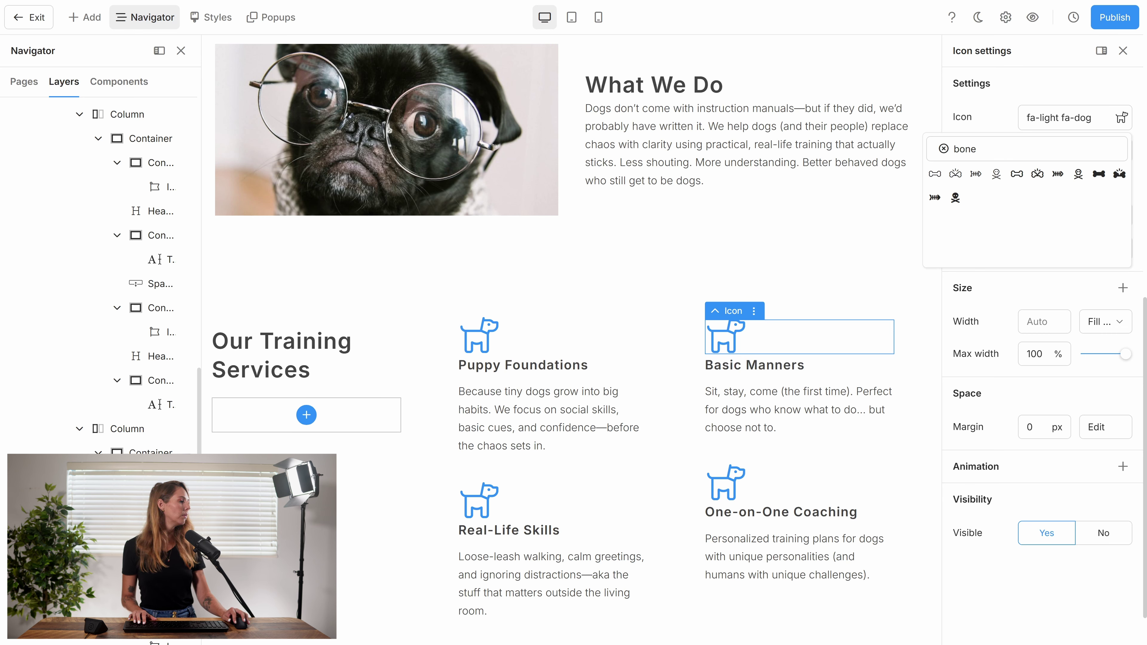
pyautogui.click(934, 174)
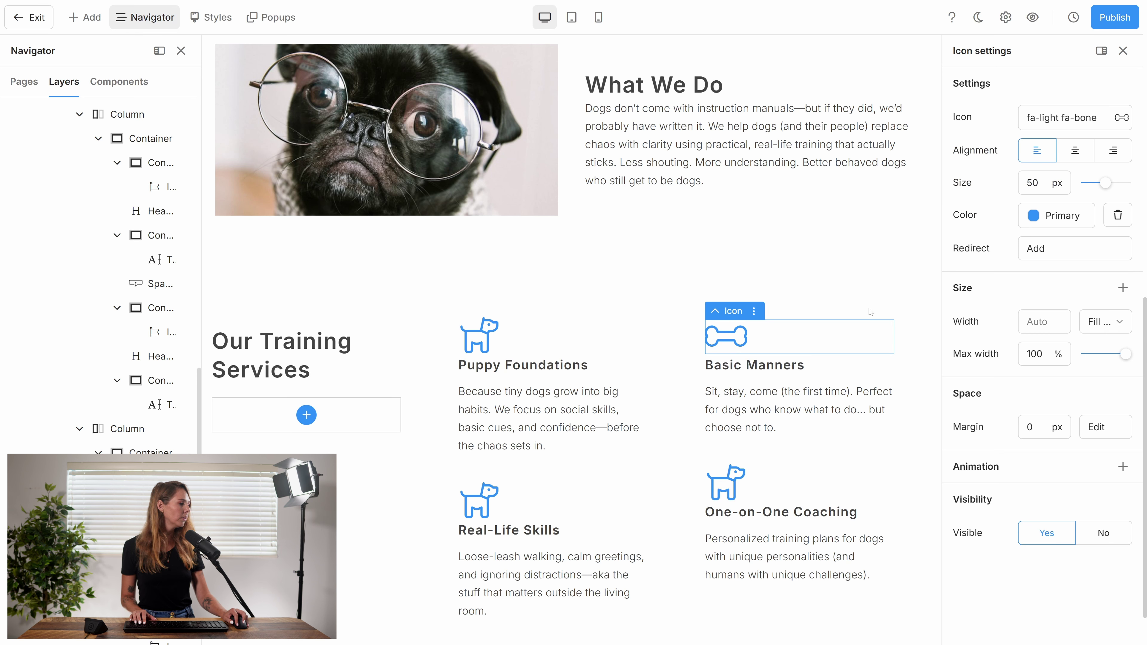
# - Change the icon above "Real-Life Skills" to the light open-door icon, searching the icon library for "door"
pyautogui.click(485, 501)
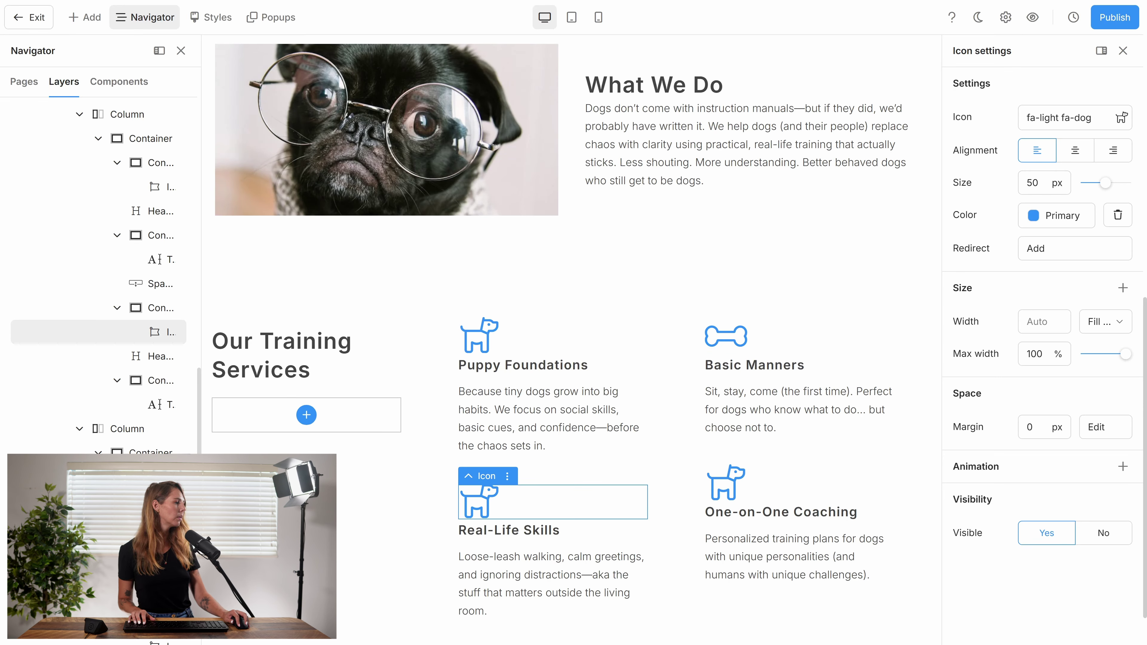
pyautogui.click(1056, 118)
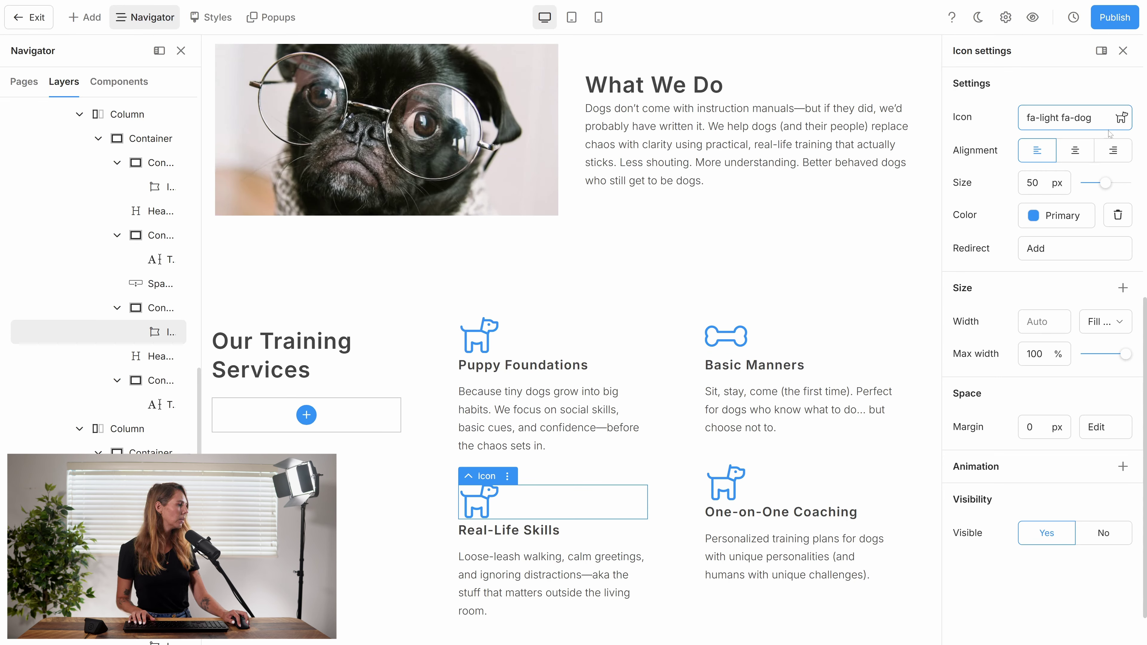
pyautogui.click(1121, 118)
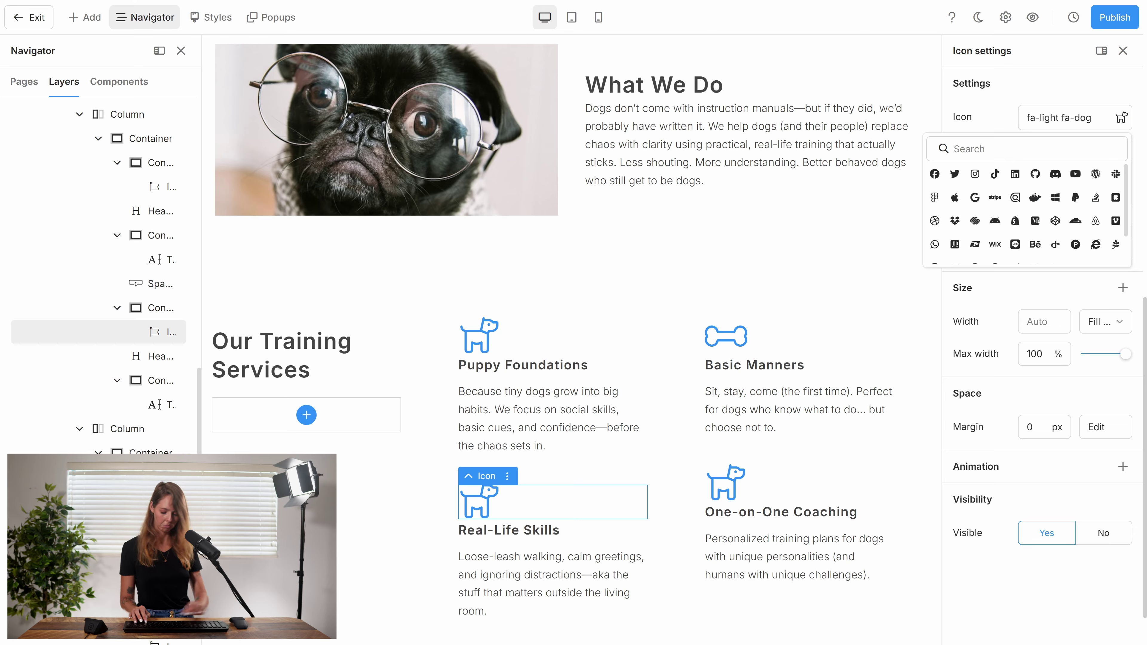
pyautogui.write('door')
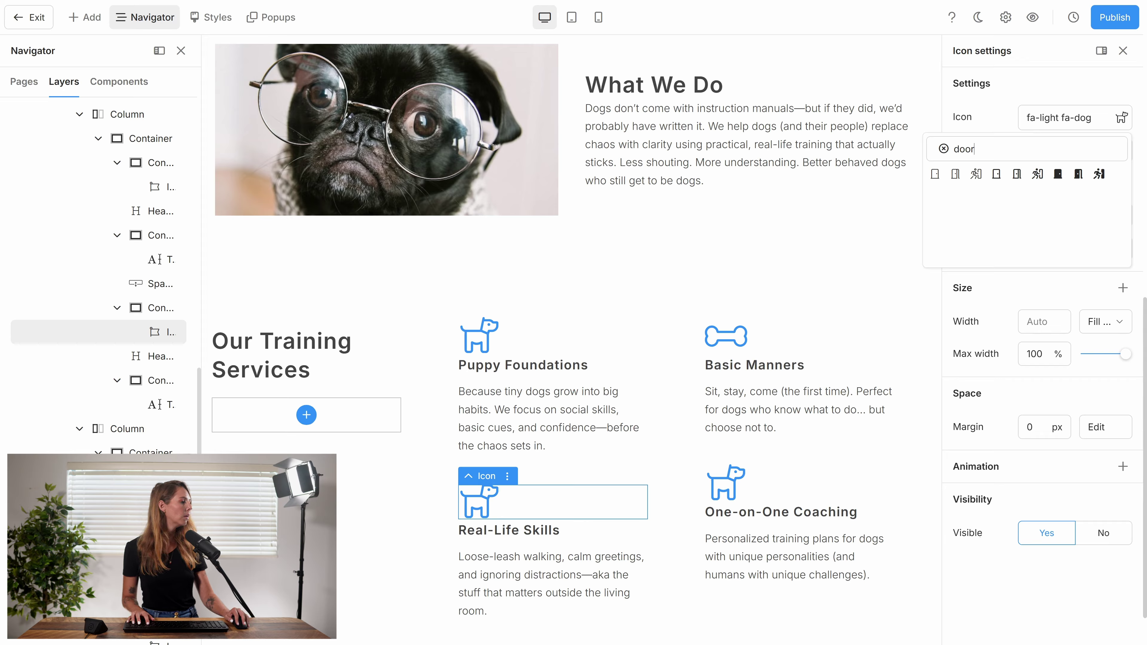
pyautogui.click(955, 174)
# - Change the icon above "One-on-One Coaching" to the light paw icon (fa-light fa-paw)
pyautogui.click(736, 487)
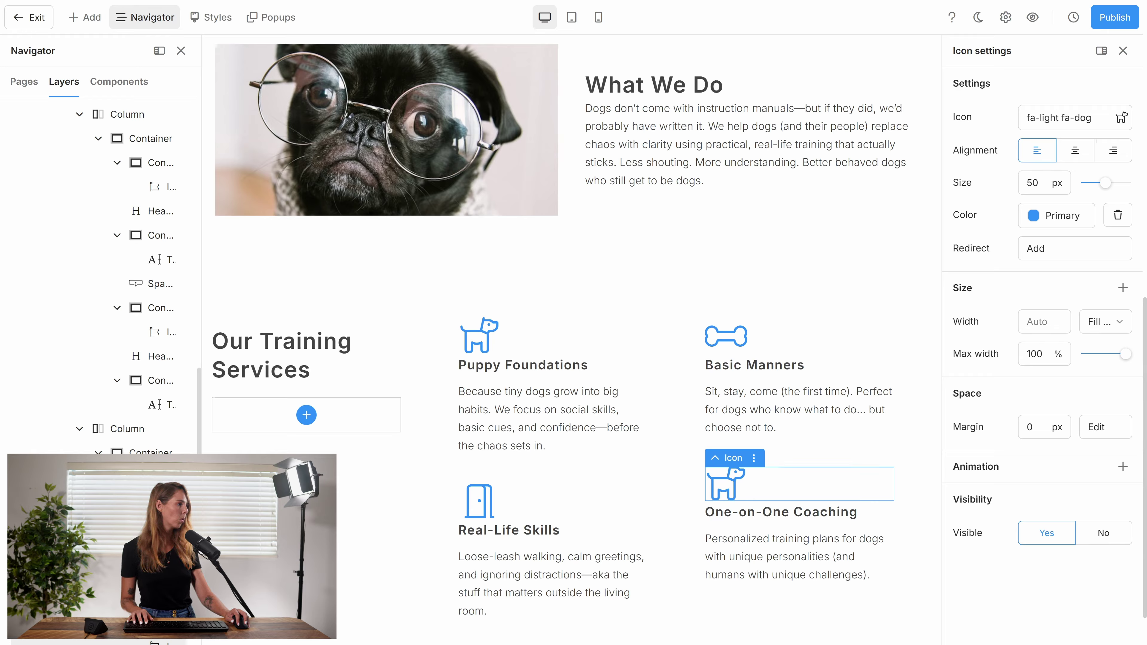
pyautogui.click(1075, 118)
pyautogui.click(1121, 117)
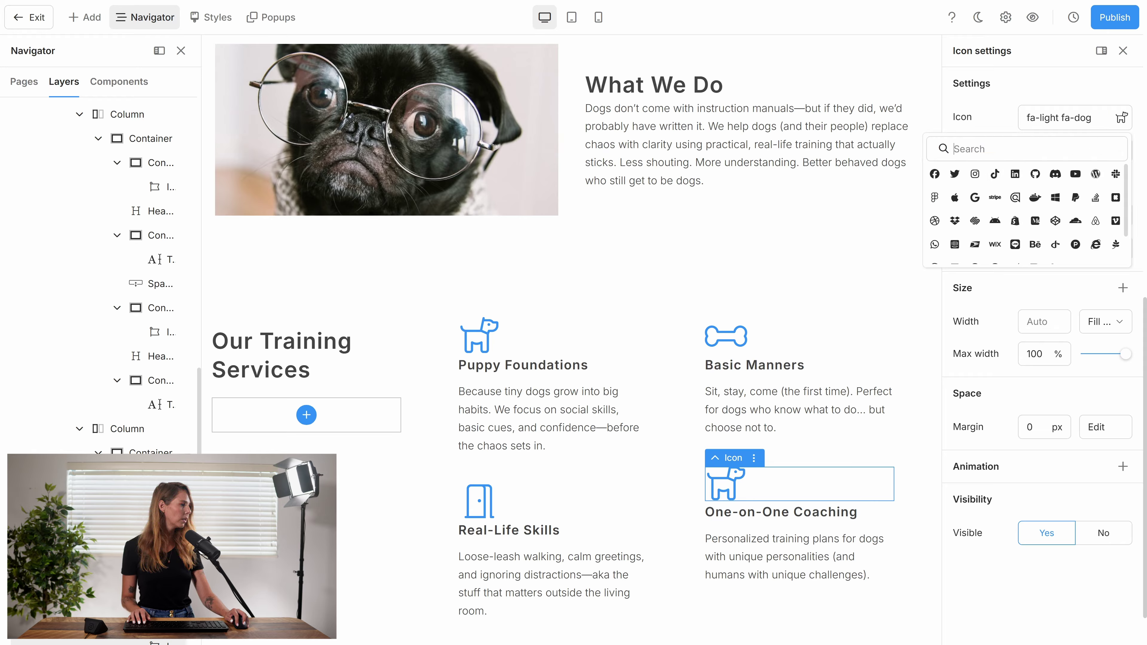
pyautogui.write('paw')
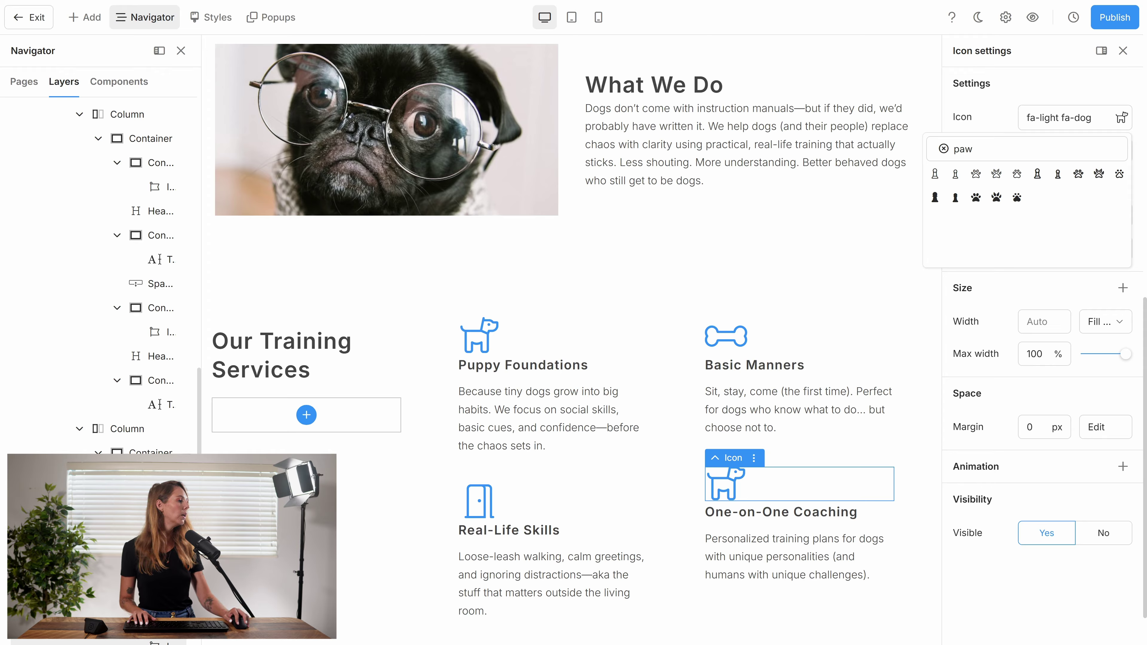
pyautogui.click(976, 174)
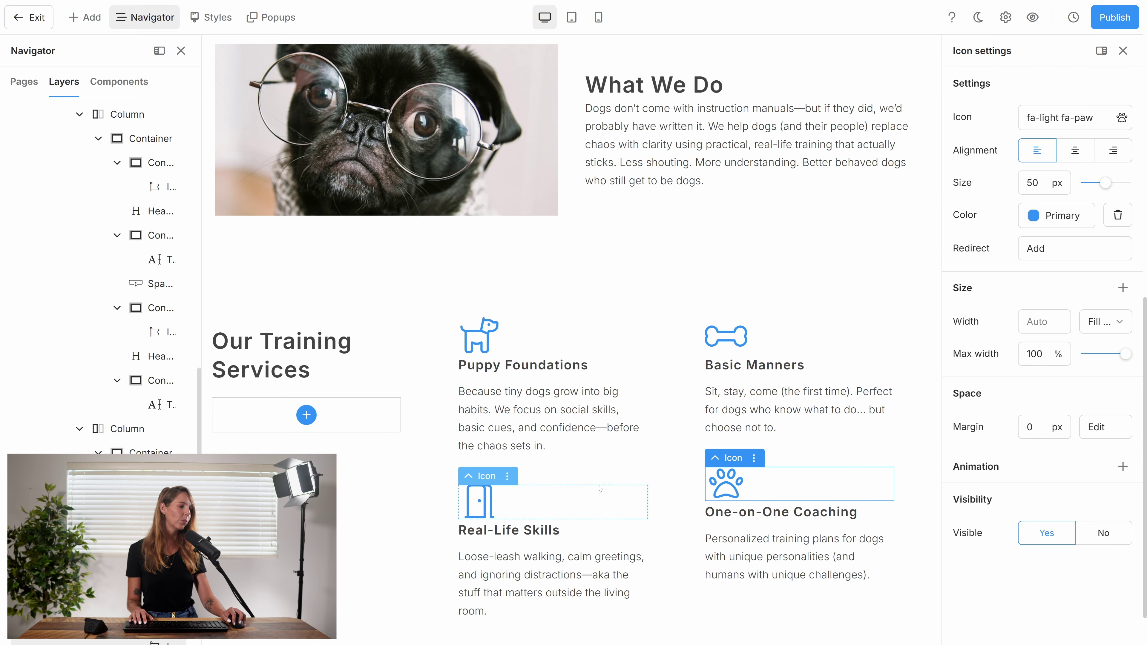
# - Increase the spacer between "Basic Manners" and "One-on-One Coaching" so the lower item lines up more closely with "Real-Life Skills"
pyautogui.click(585, 472)
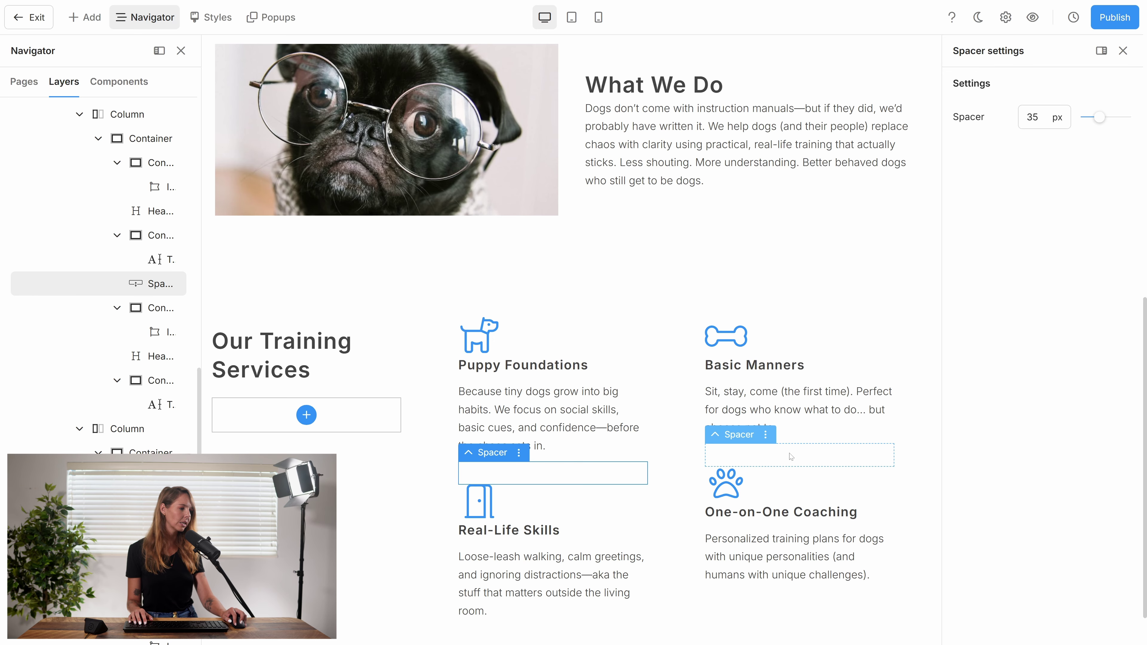
pyautogui.click(791, 457)
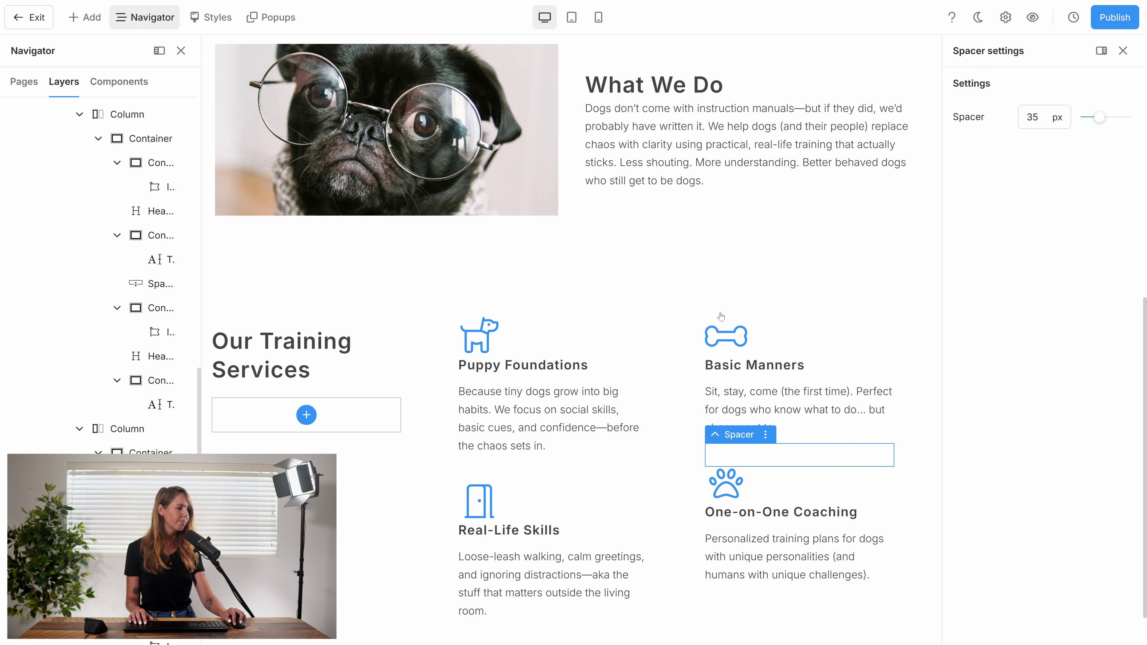
pyautogui.click(581, 314)
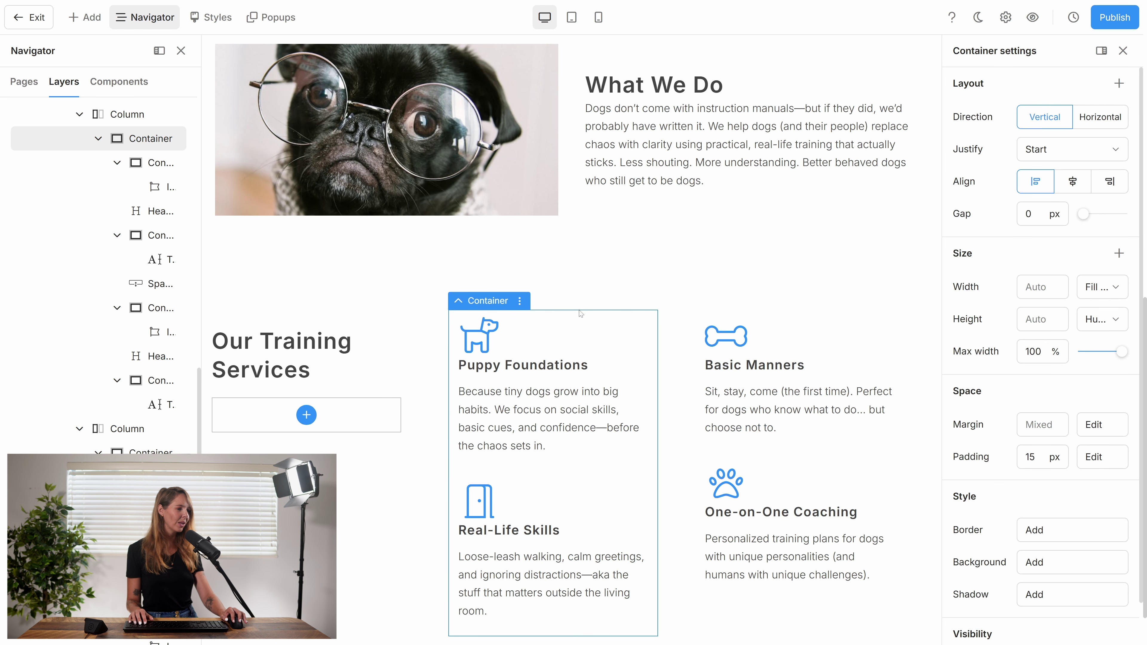
pyautogui.scroll(-1, 678, 361)
pyautogui.click(795, 406)
pyautogui.scroll(1, 678, 317)
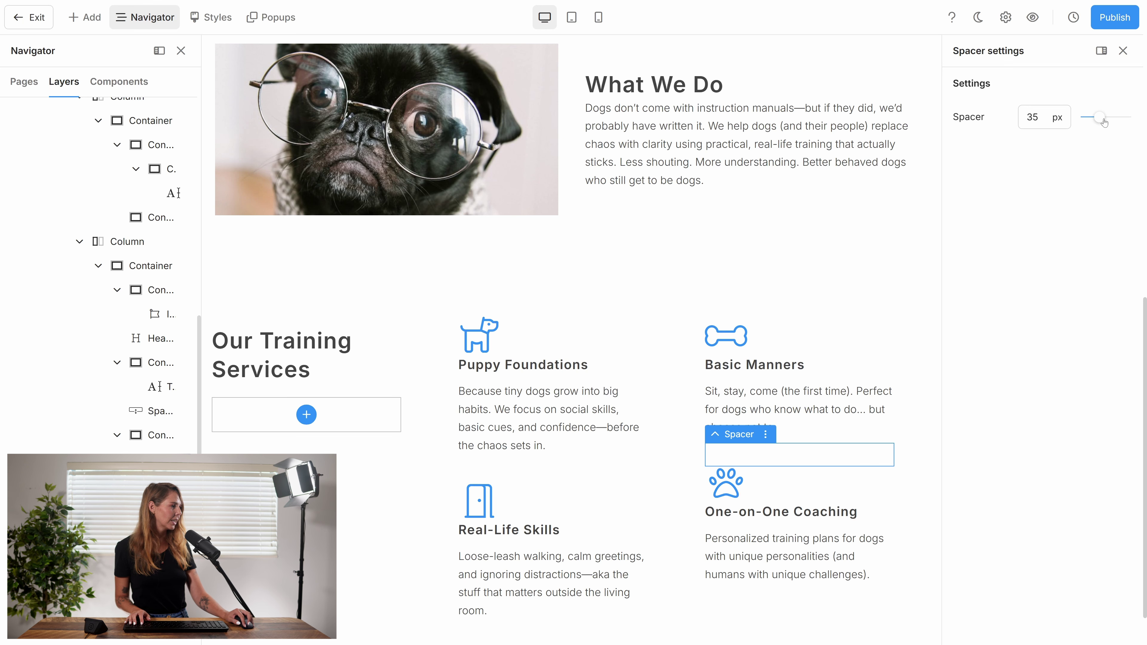
pyautogui.moveTo(1104, 122); pyautogui.dragTo(1111, 118)
pyautogui.click(727, 336)
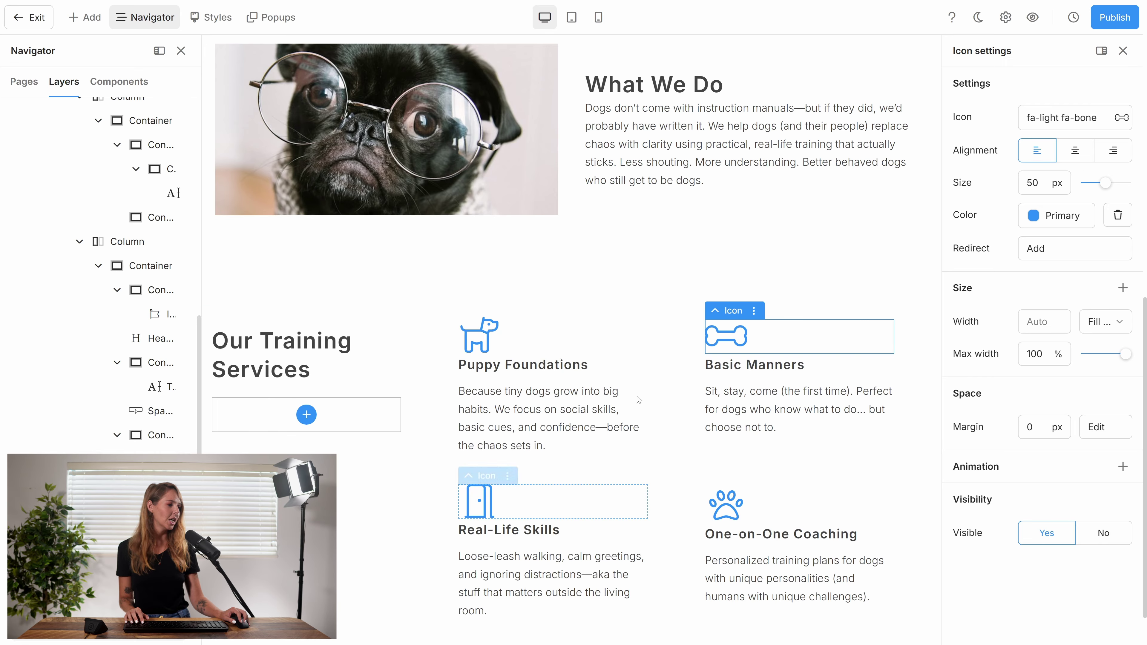
# - Insert the white "How it Works?" three-step premade block from the Call To Action category below the training services section
pyautogui.scroll(-1, 634, 518)
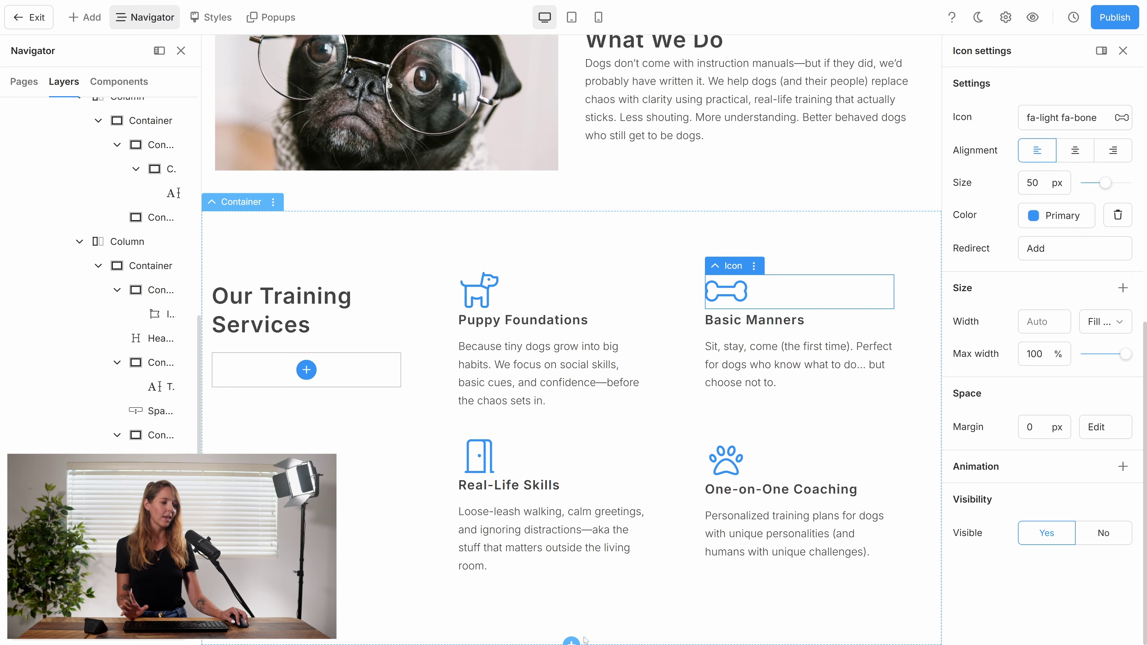
pyautogui.click(571, 641)
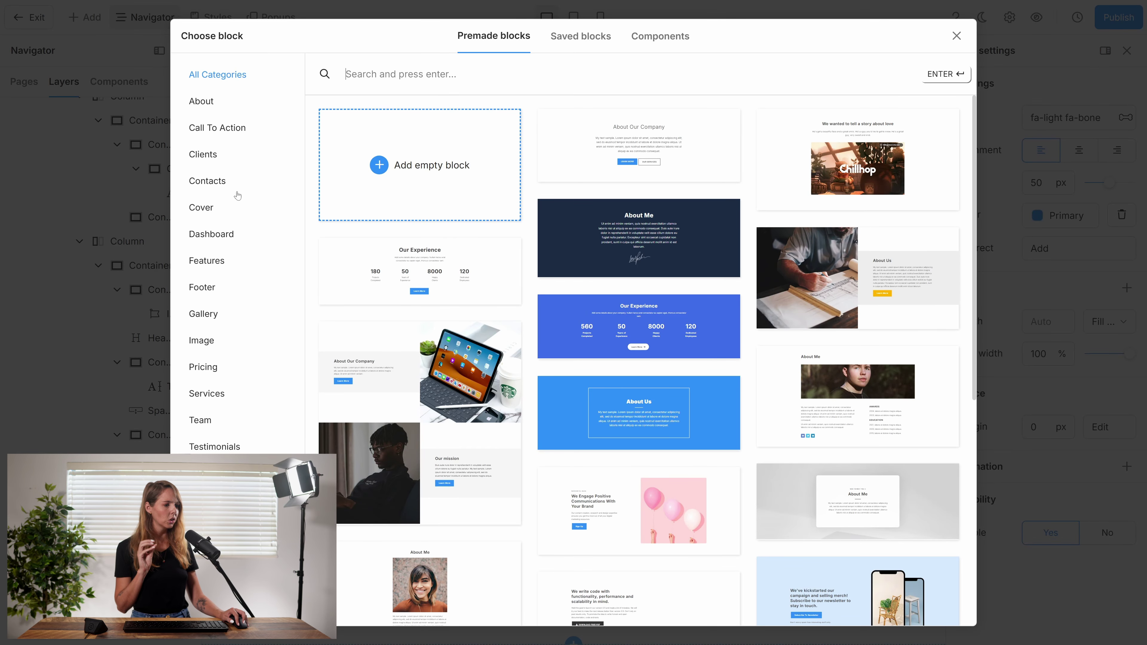
pyautogui.click(221, 132)
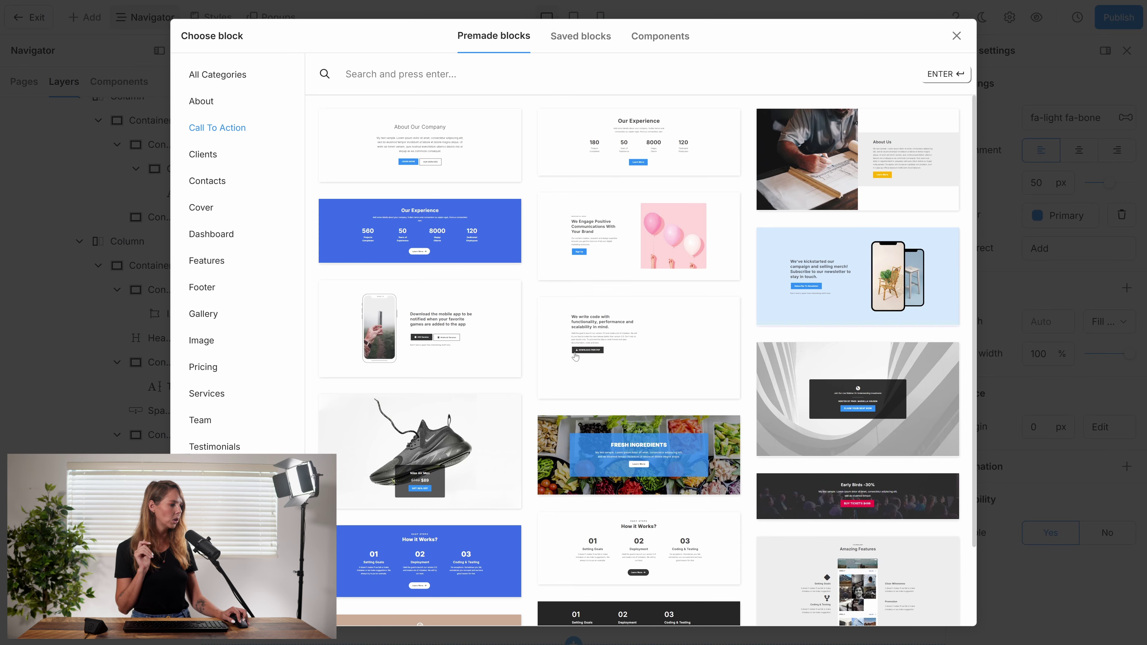
pyautogui.scroll(-2, 574, 357)
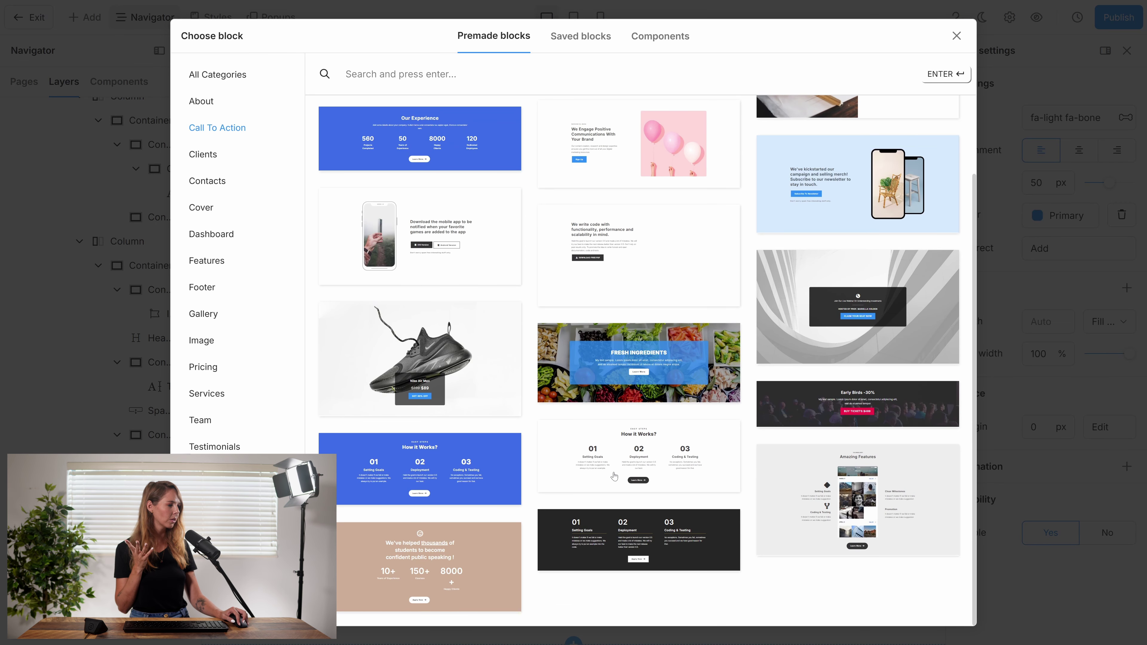
pyautogui.click(609, 481)
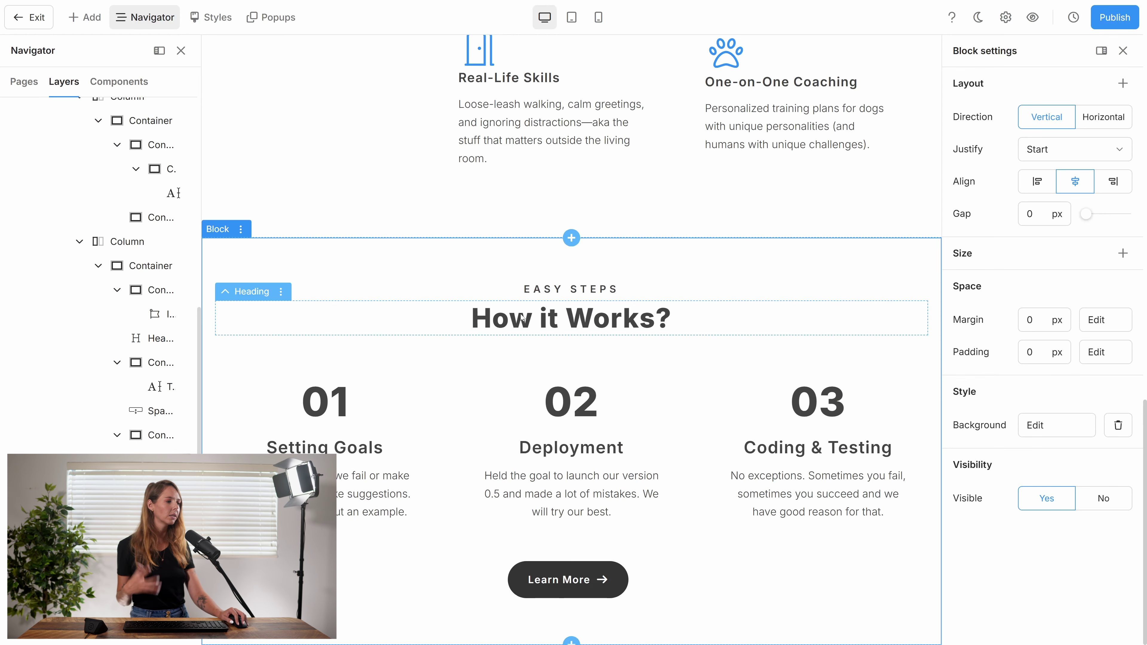
# - Delete the "Easy Steps" subheading above the "How it Works?" heading
pyautogui.rightClick(596, 288)
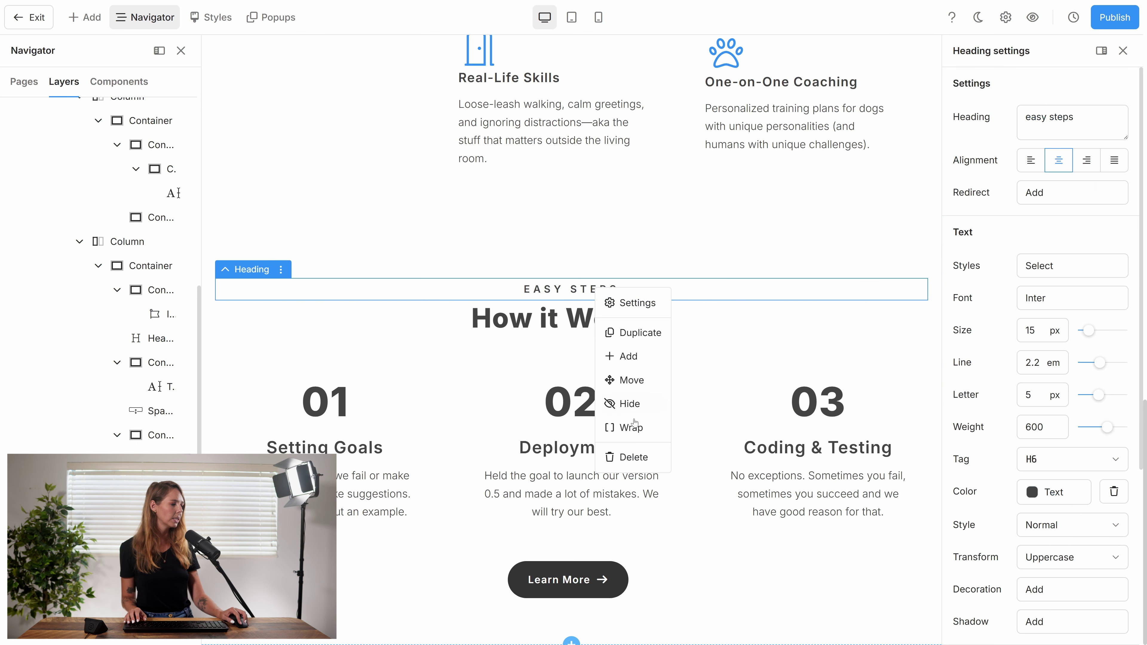
pyautogui.click(630, 461)
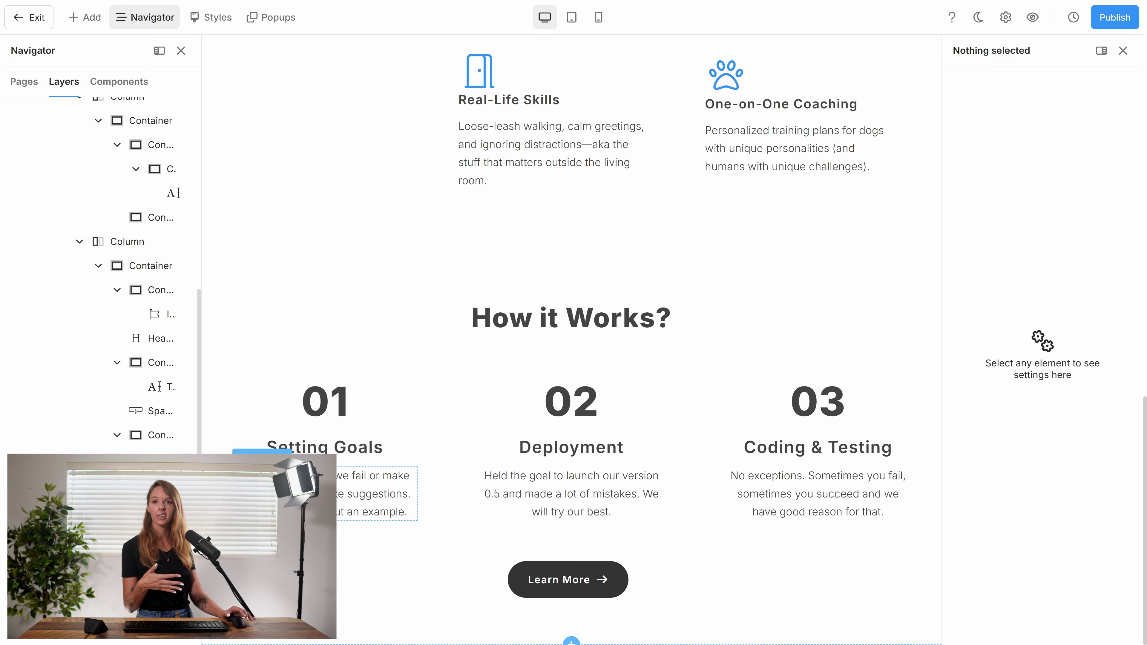
pyautogui.click(500, 434)
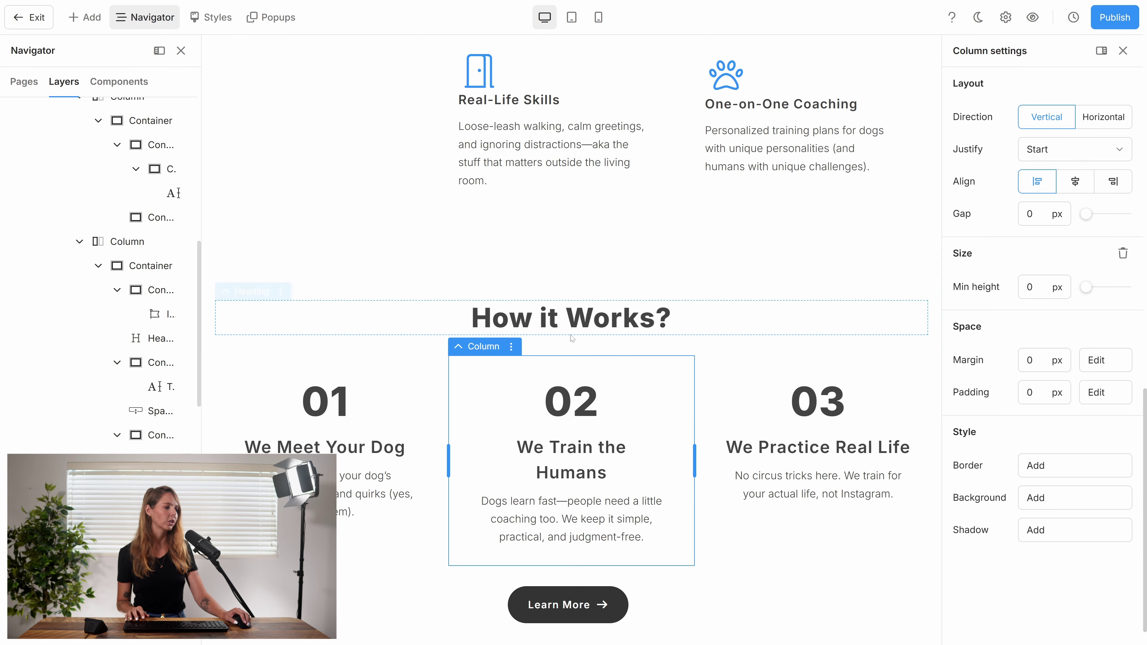
# - Add a Video element below the "How it Works?" heading and set its source to the copied YouTube link of the dogs and puppies video
pyautogui.rightClick(568, 351)
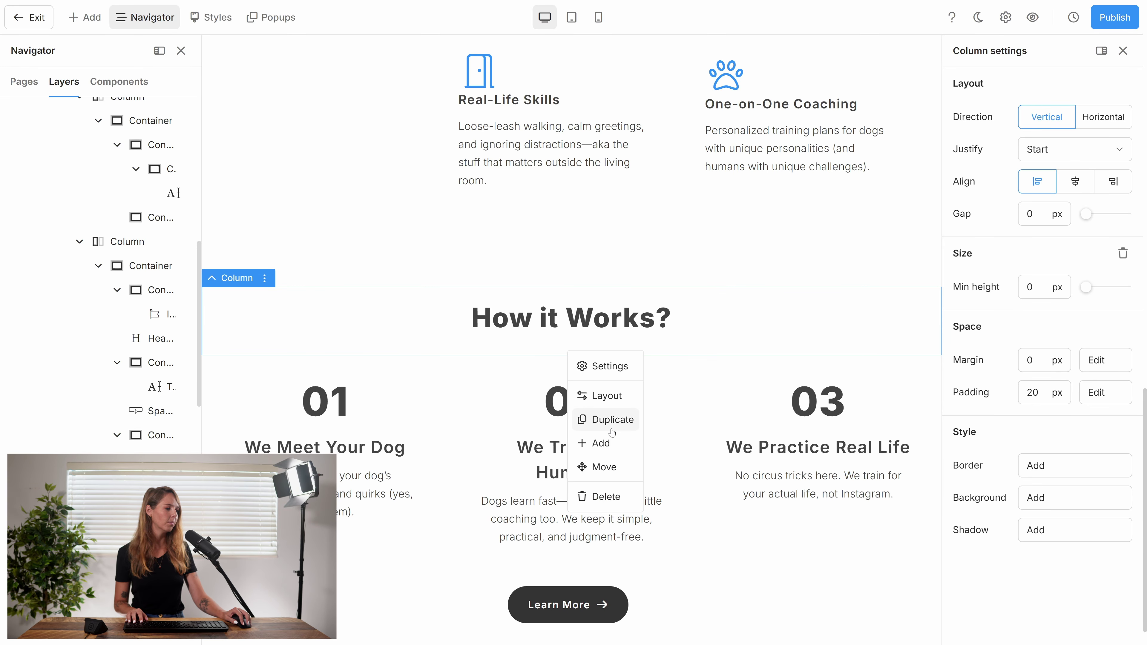
pyautogui.click(605, 443)
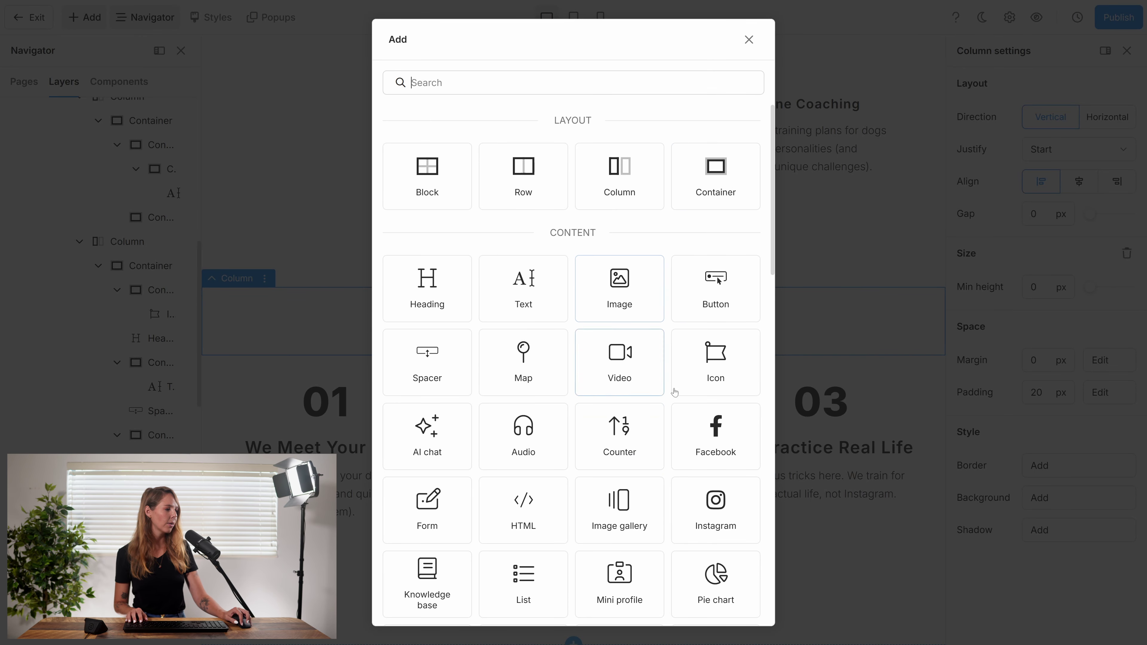
pyautogui.click(620, 364)
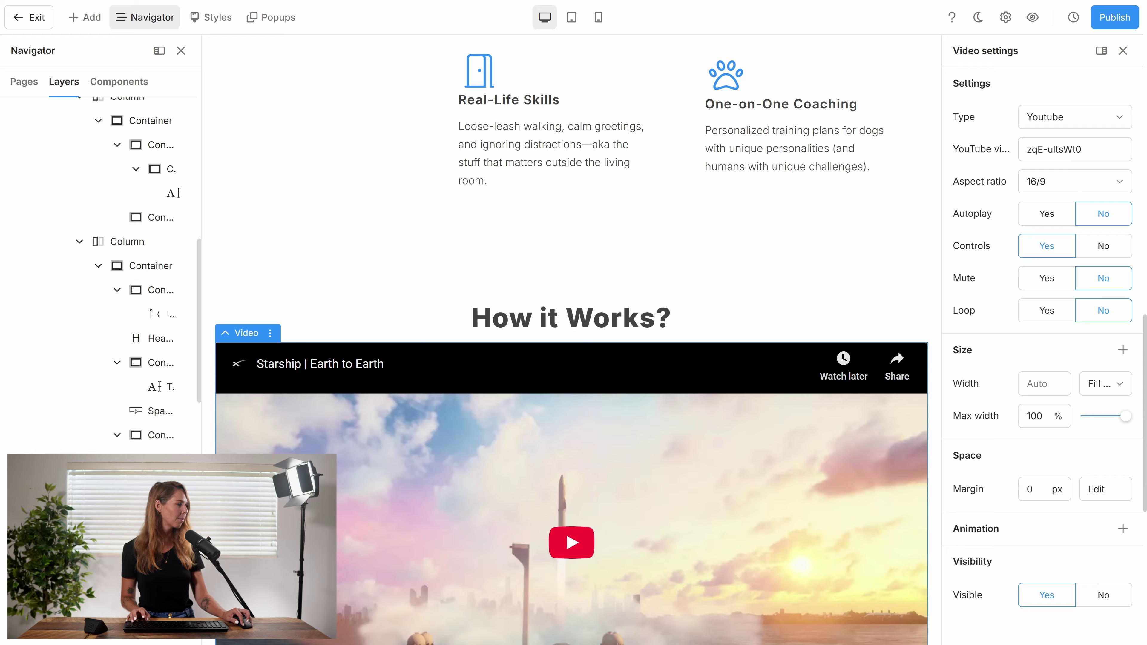
pyautogui.click(1055, 149)
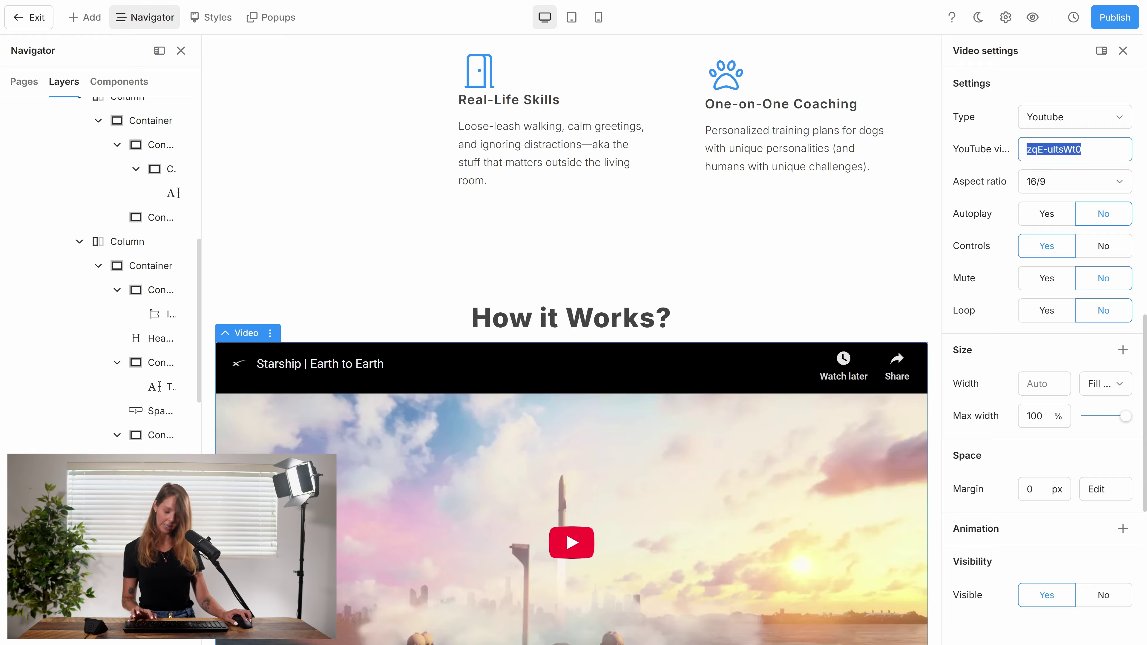
pyautogui.hotkey('ctrl', 'v')
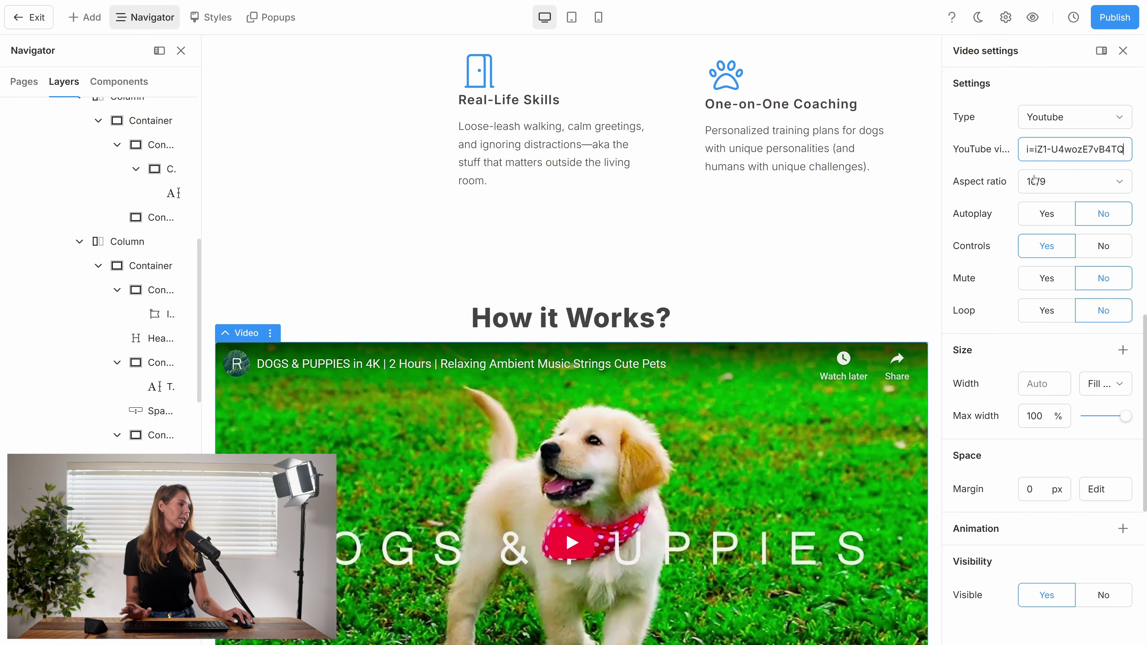
# - Try the video's autoplay, hidden-controls, loop and mute options, and restore their original settings
pyautogui.click(1047, 220)
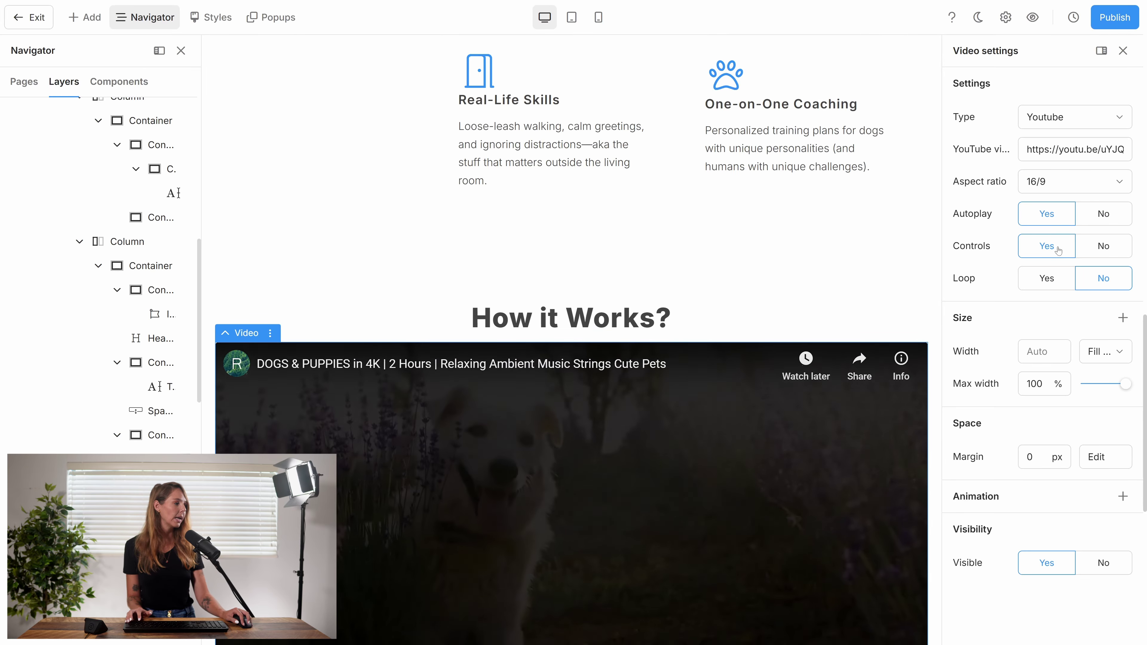
pyautogui.click(1084, 252)
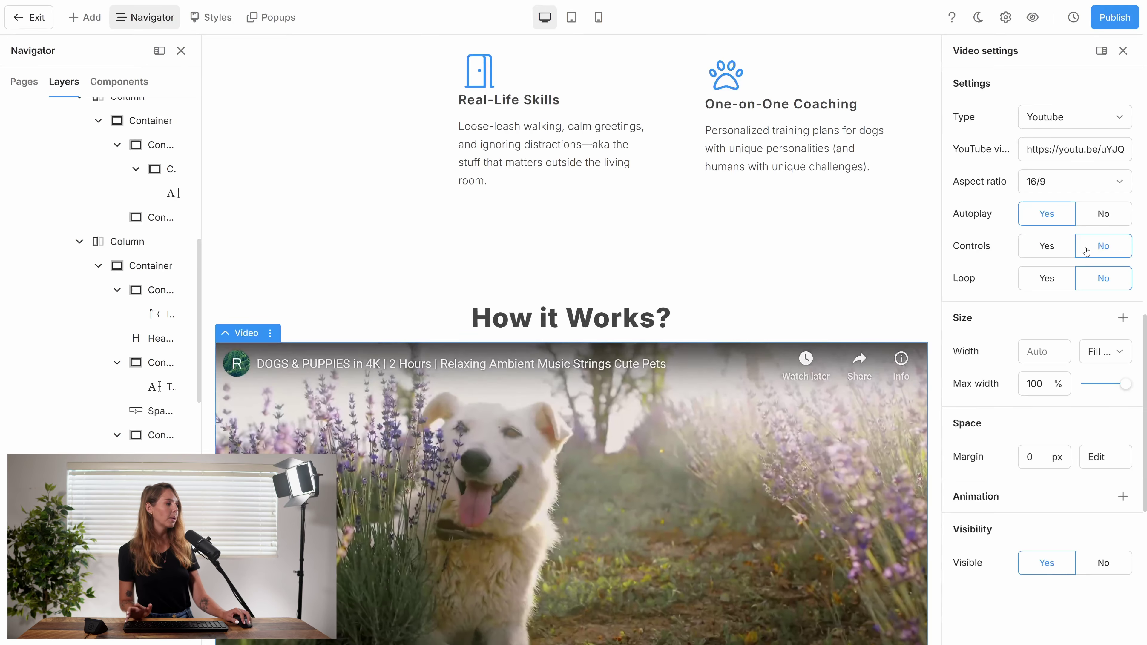
pyautogui.click(1053, 278)
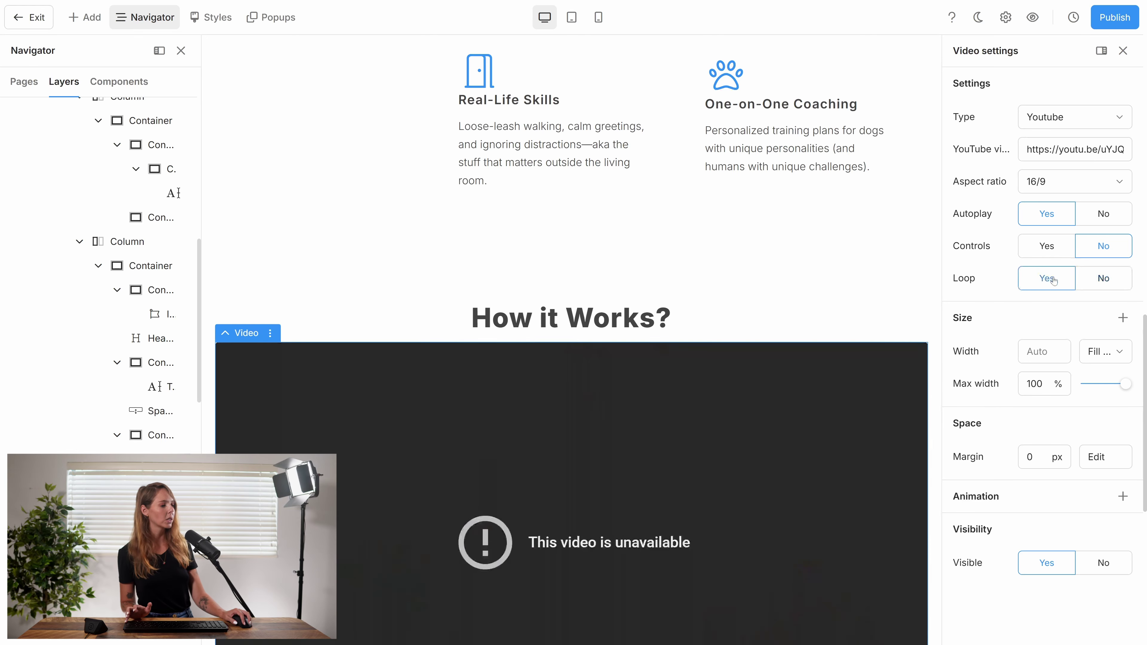
pyautogui.click(1102, 278)
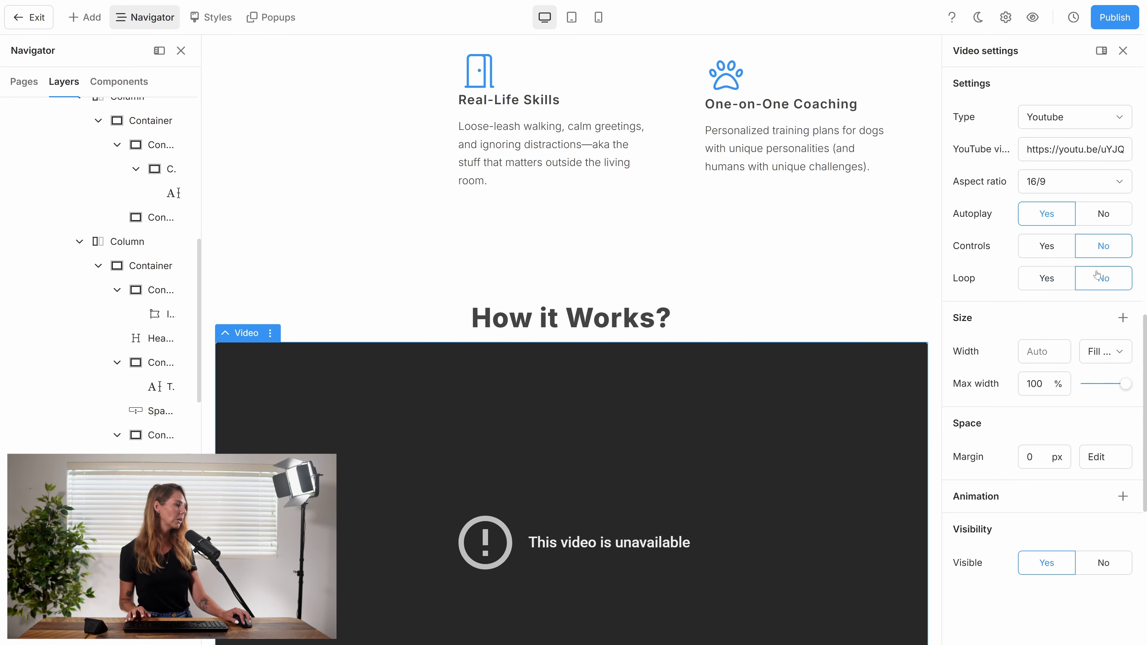
pyautogui.click(1047, 247)
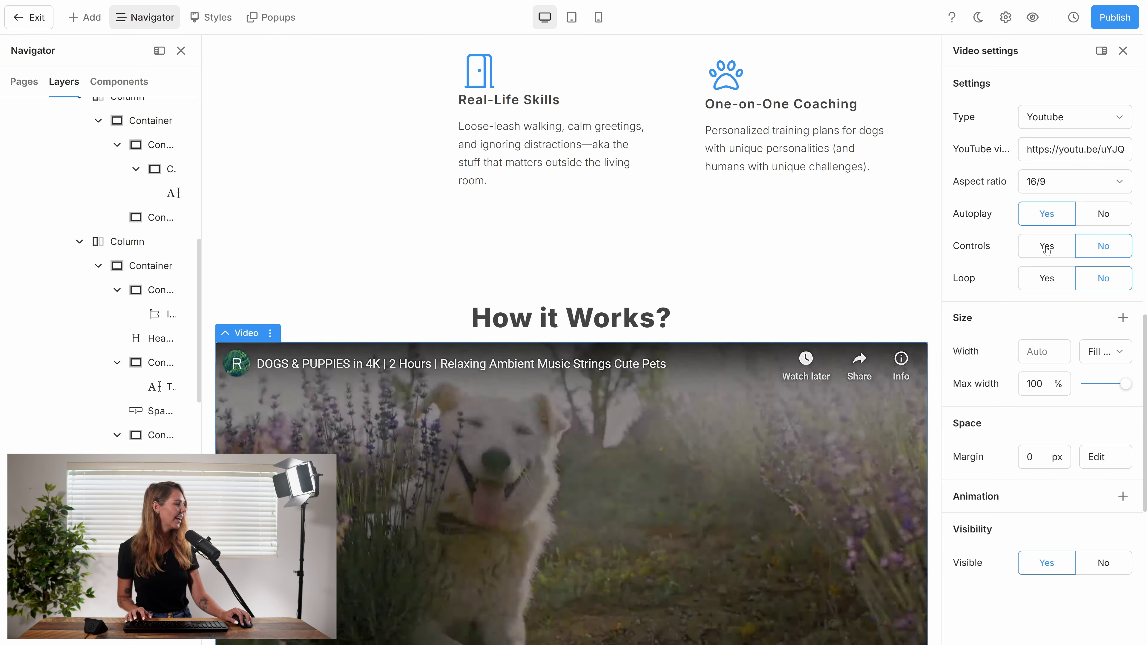
pyautogui.click(1101, 212)
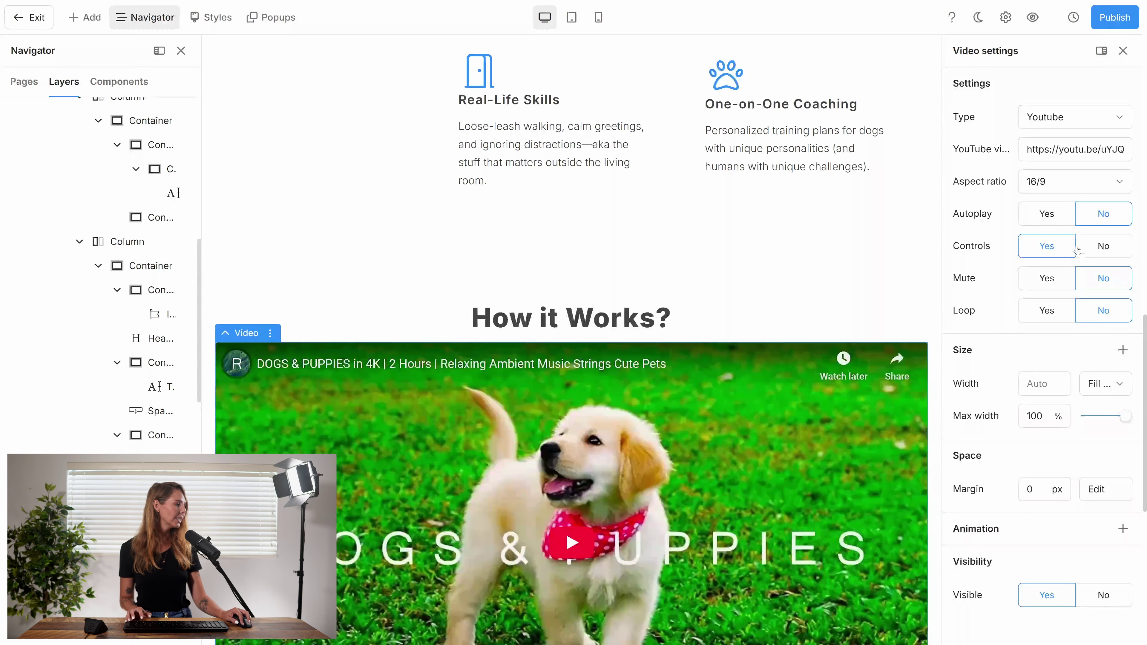
pyautogui.click(1041, 288)
pyautogui.click(1109, 281)
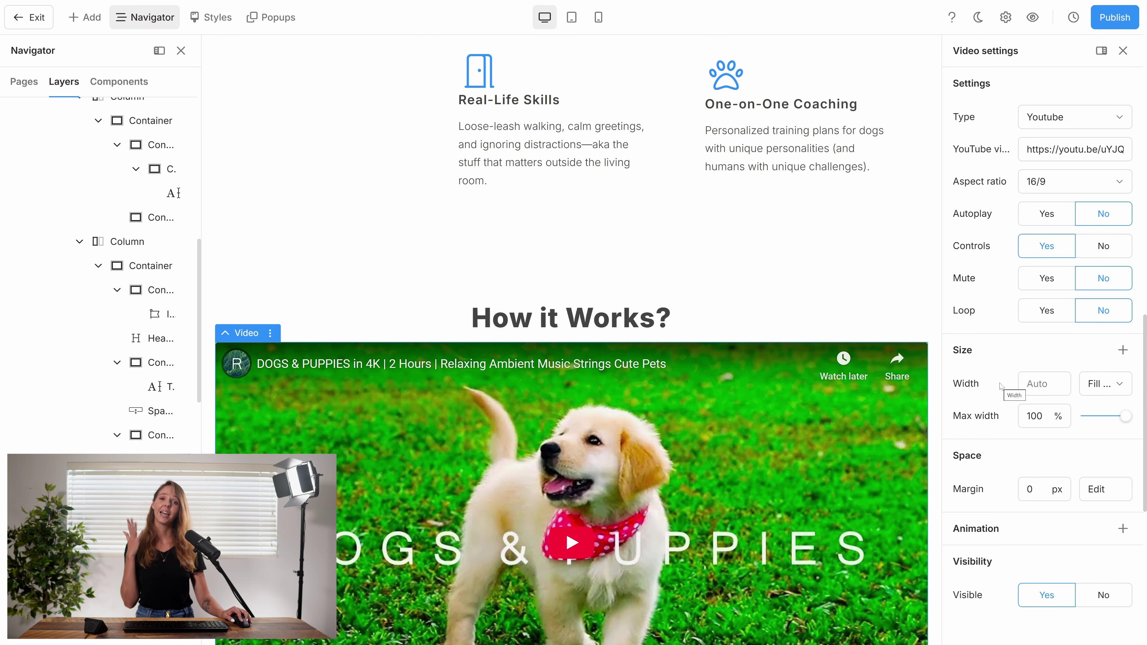
# - Set the video's maximum width to 52%
pyautogui.scroll(-9, 718, 423)
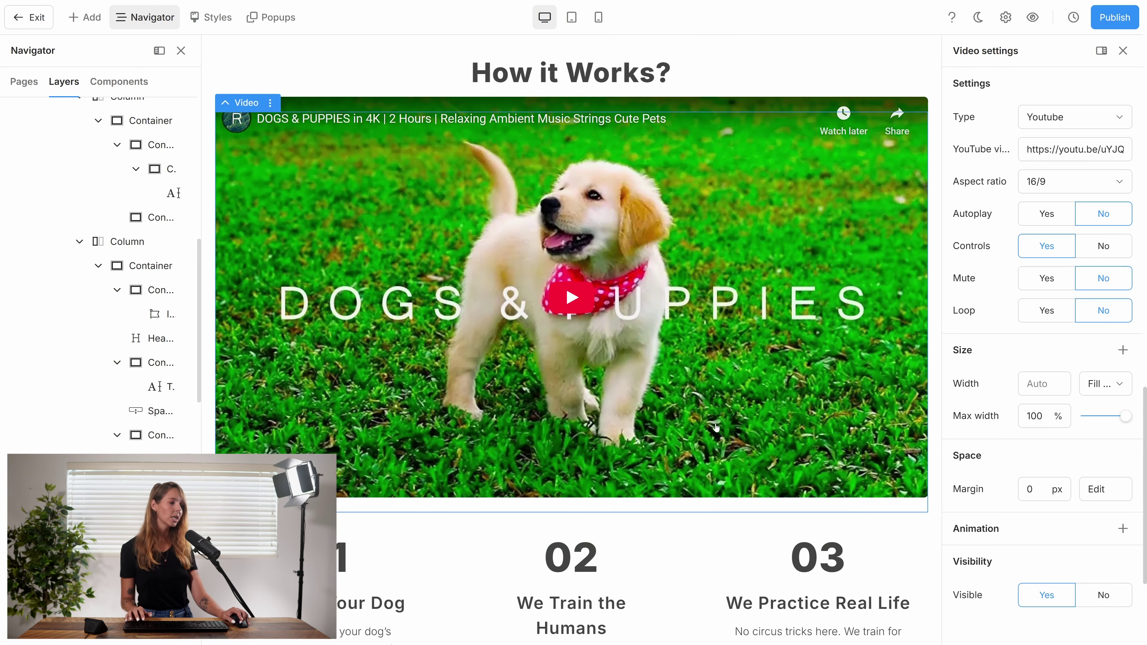
pyautogui.scroll(4, 716, 427)
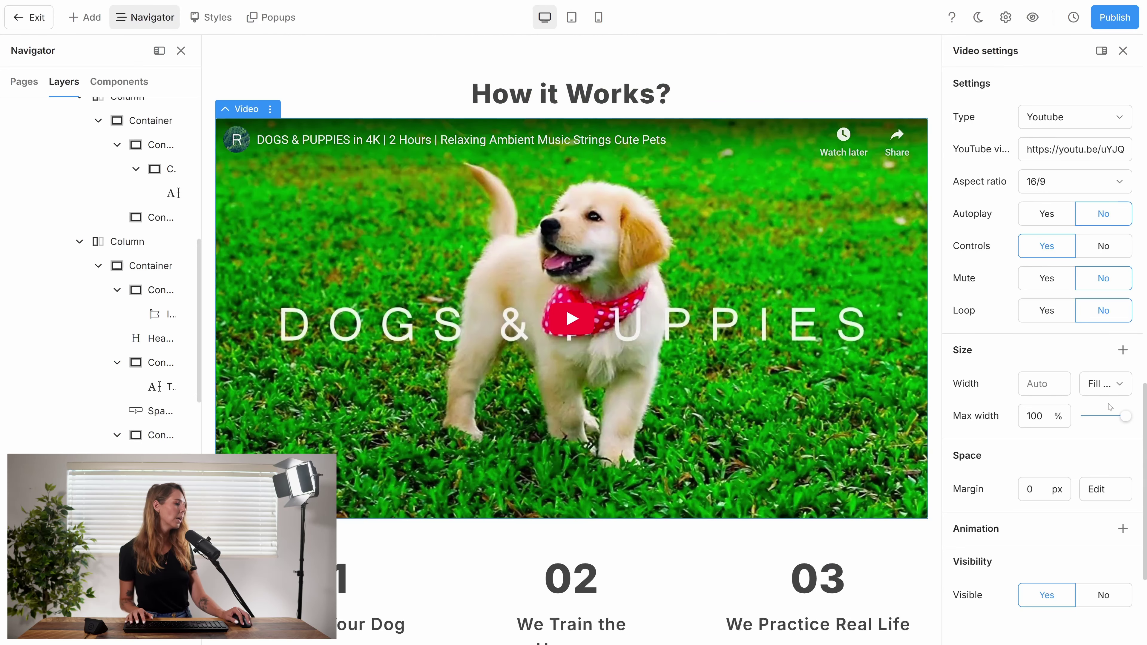
pyautogui.moveTo(1113, 422); pyautogui.dragTo(1107, 422)
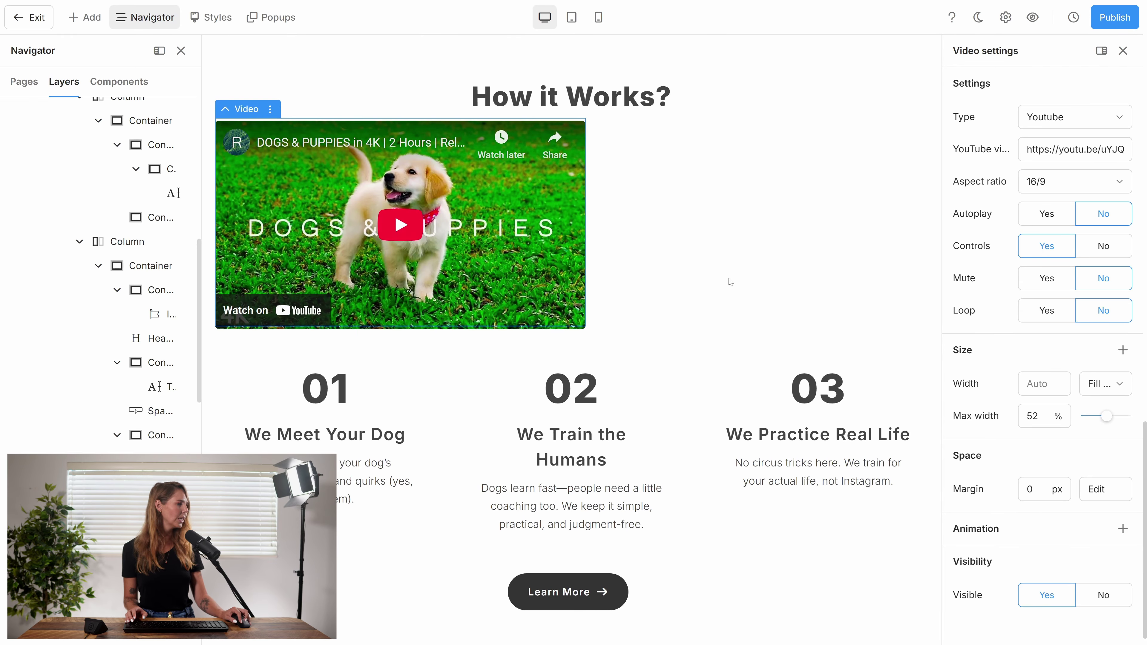
# - Set the alignment of the column holding the "How it Works?" heading and video to center
pyautogui.scroll(4, 768, 393)
pyautogui.click(798, 412)
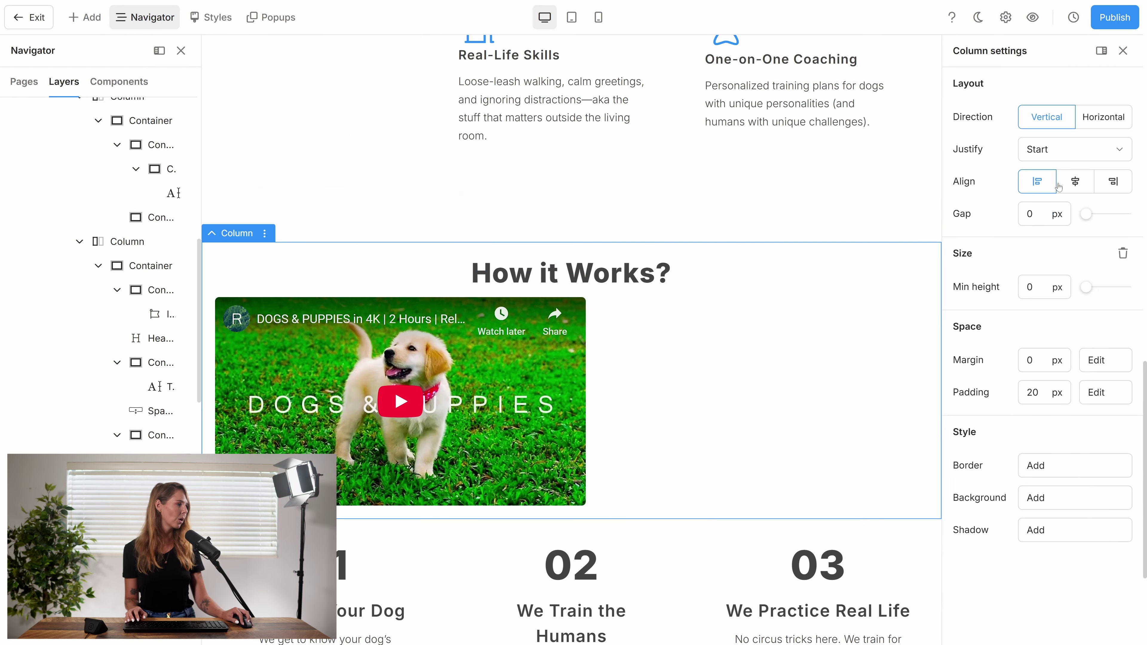
pyautogui.click(1079, 182)
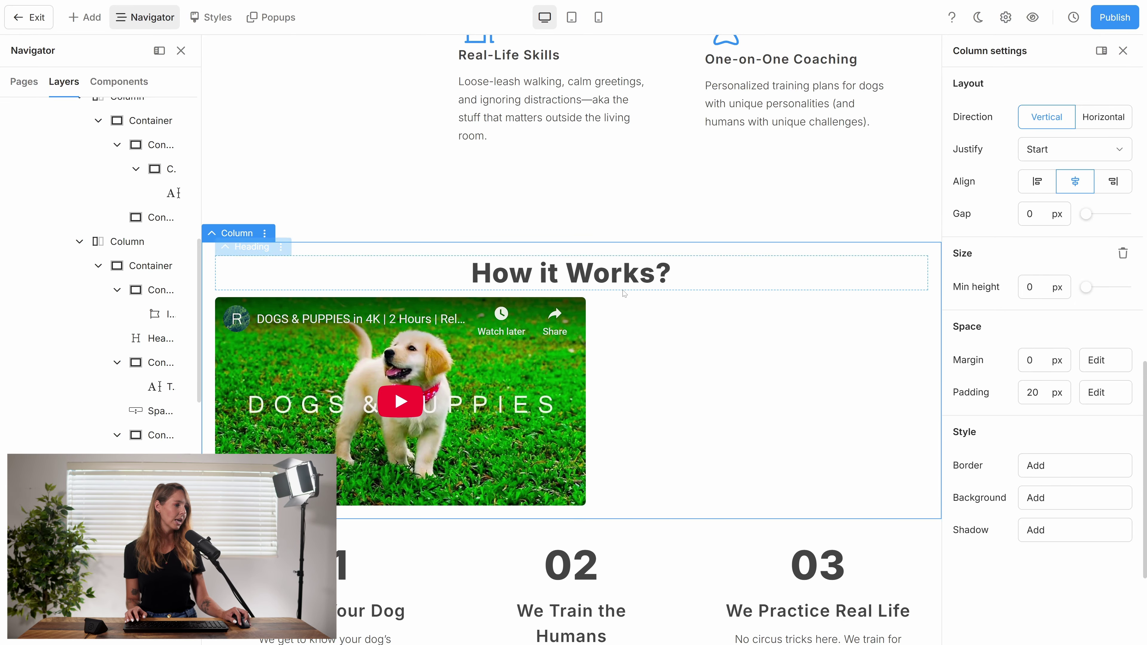
# - Wrap the video in a container with horizontal direction, center alignment and Justify set to Center
pyautogui.scroll(-1, 627, 336)
pyautogui.click(270, 244)
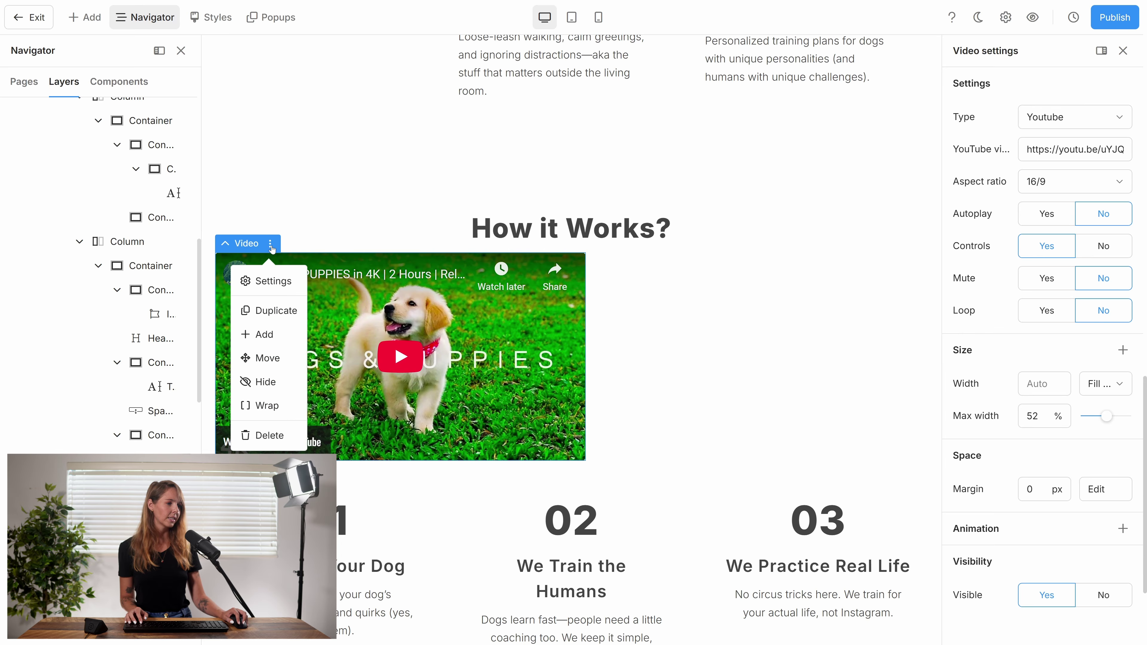
pyautogui.click(273, 406)
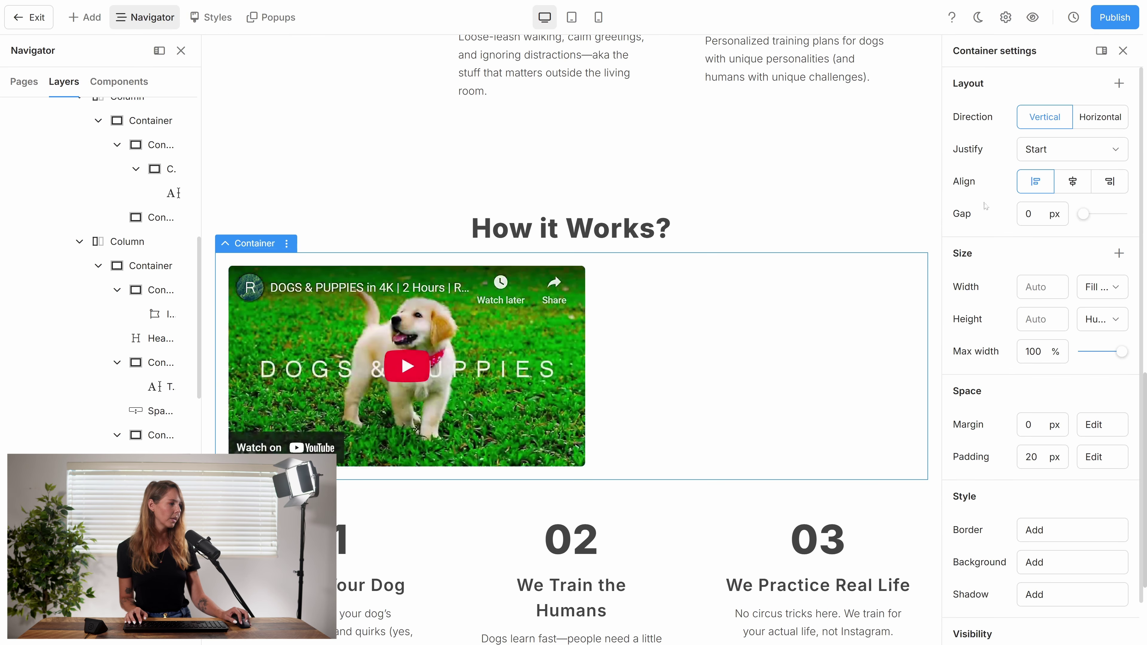
pyautogui.click(1074, 182)
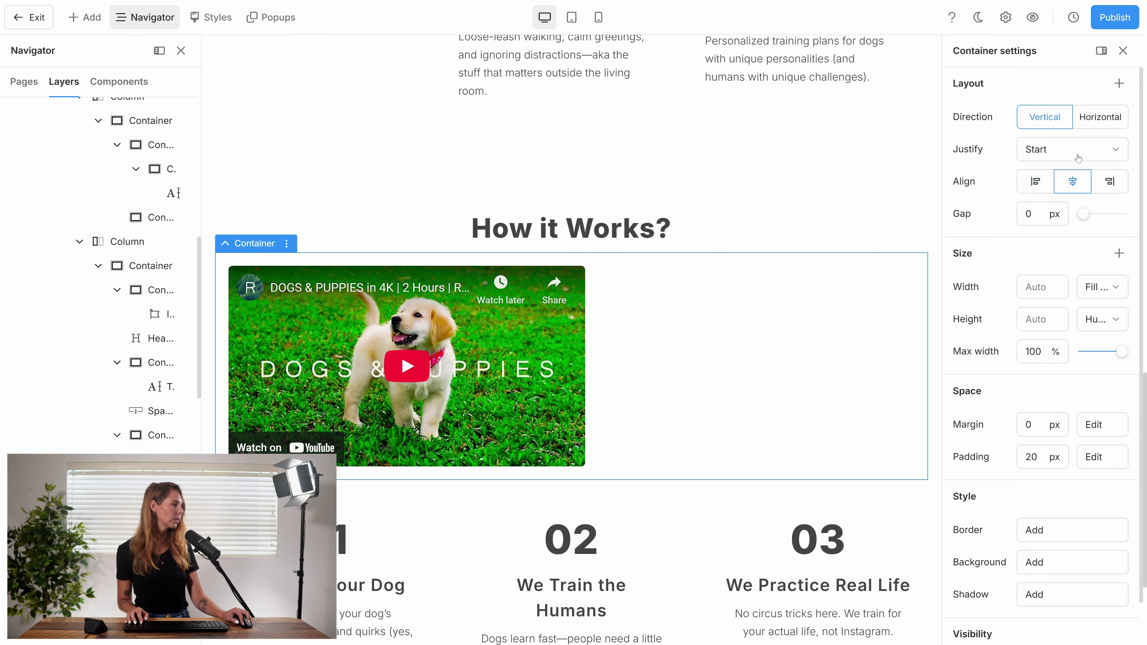
pyautogui.click(1090, 121)
pyautogui.click(1080, 148)
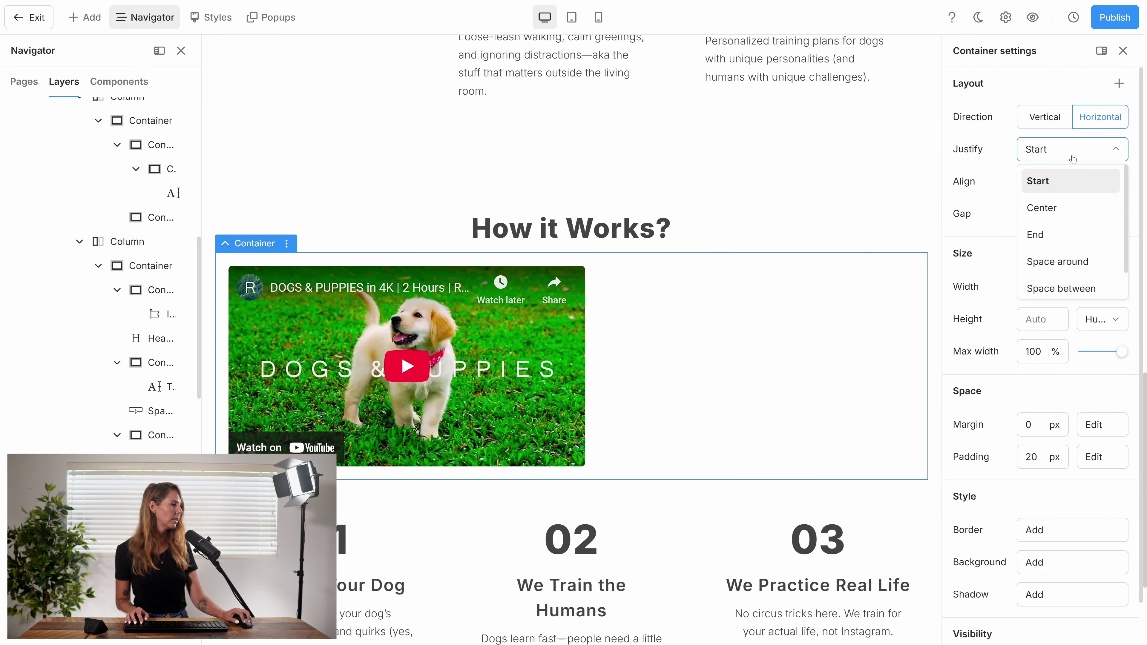
pyautogui.click(1058, 209)
pyautogui.click(821, 251)
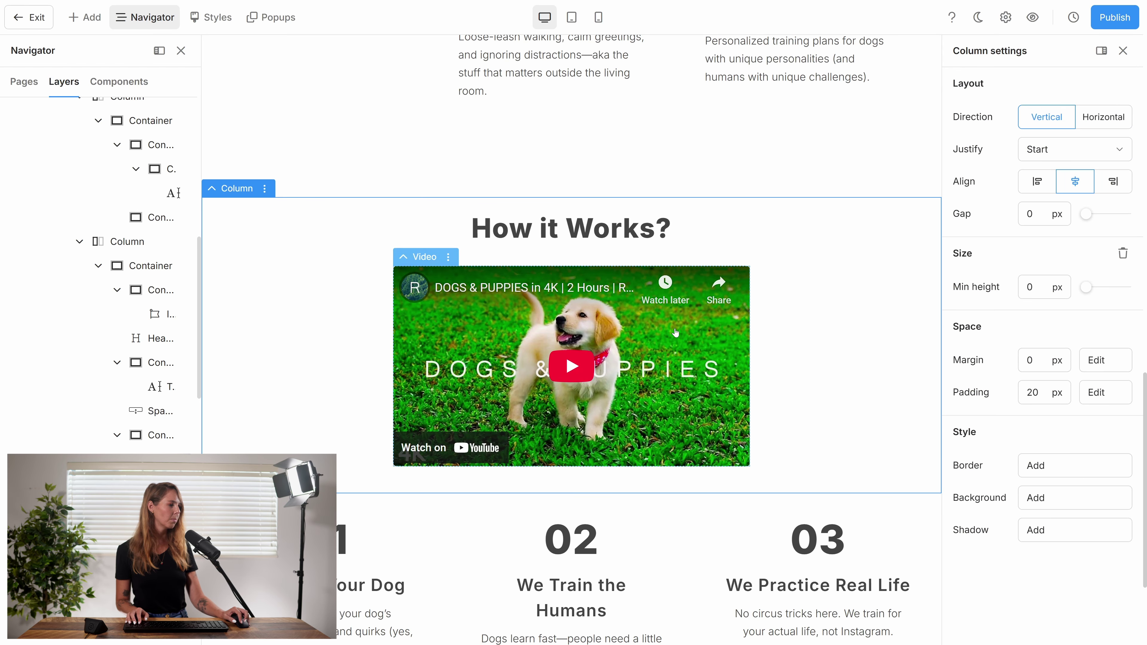
# - Insert the "Check what our clients say" premade block with three coloured cards from the Testimonials category below the "How it Works?" section
pyautogui.scroll(-3, 651, 153)
pyautogui.scroll(6, 678, 366)
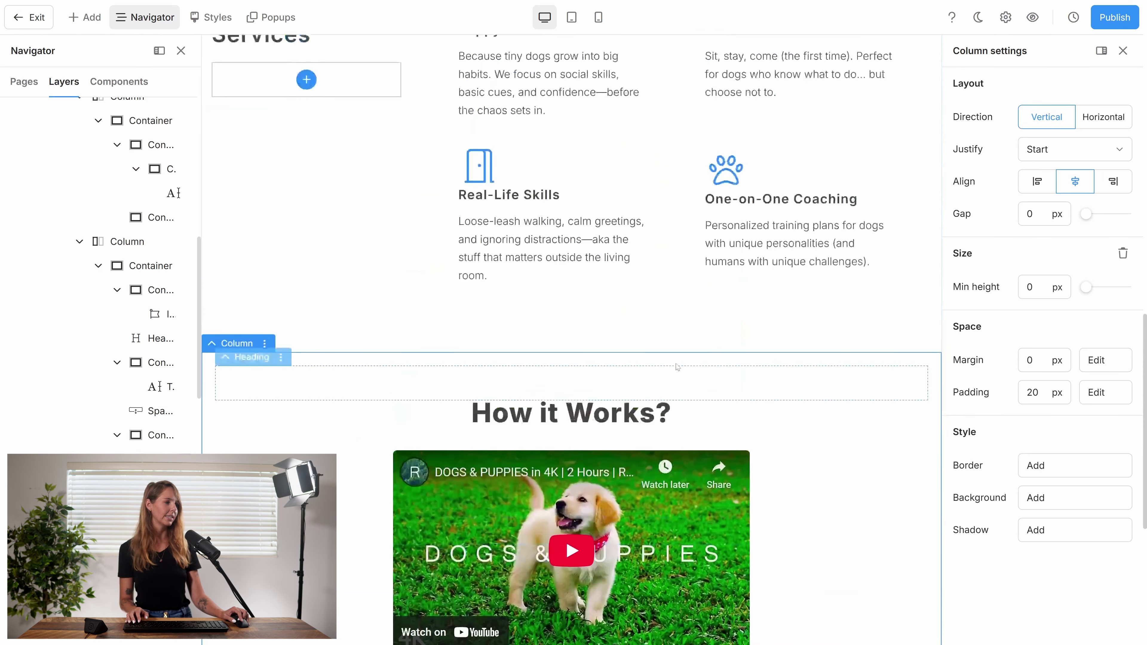
pyautogui.scroll(-5, 678, 366)
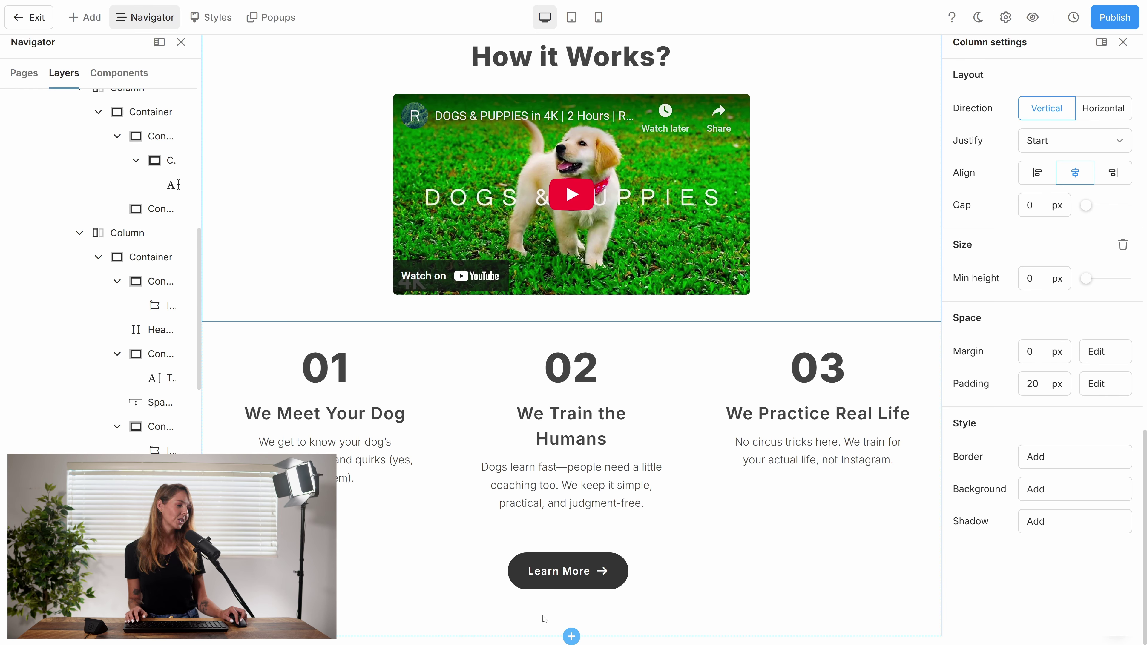
pyautogui.click(571, 637)
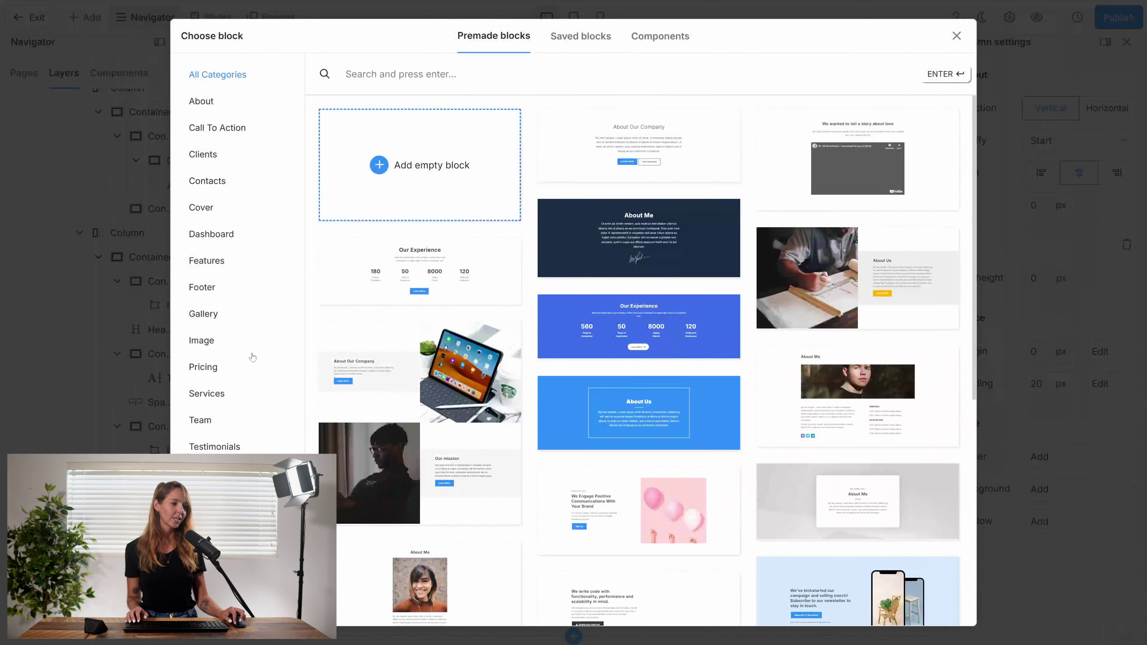
pyautogui.click(214, 446)
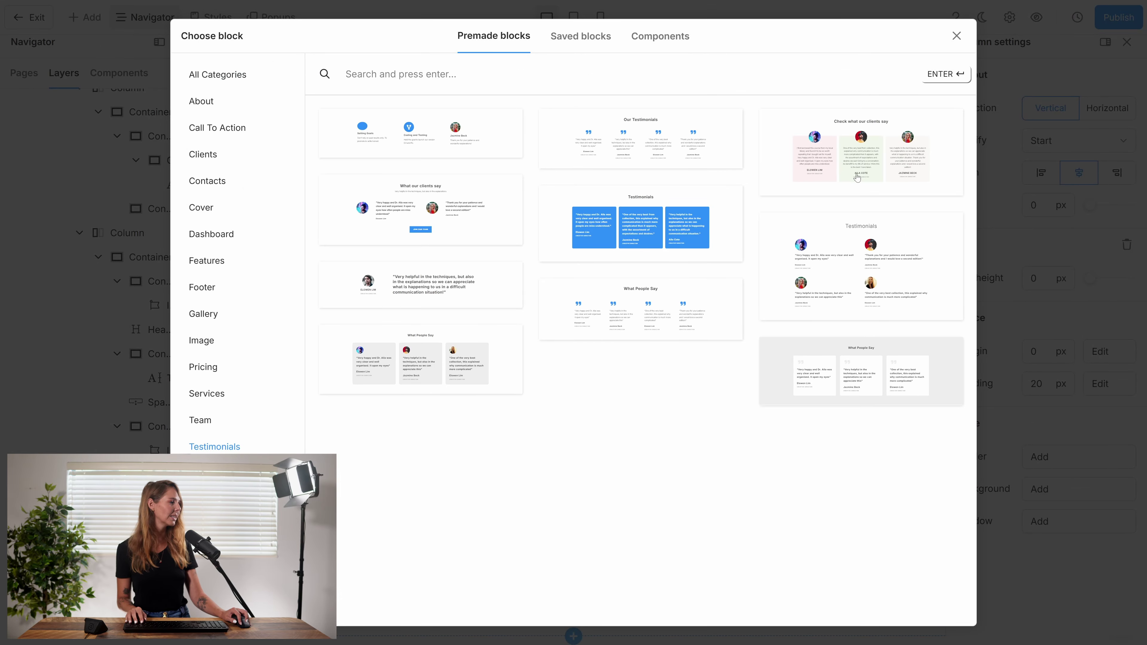
pyautogui.click(857, 178)
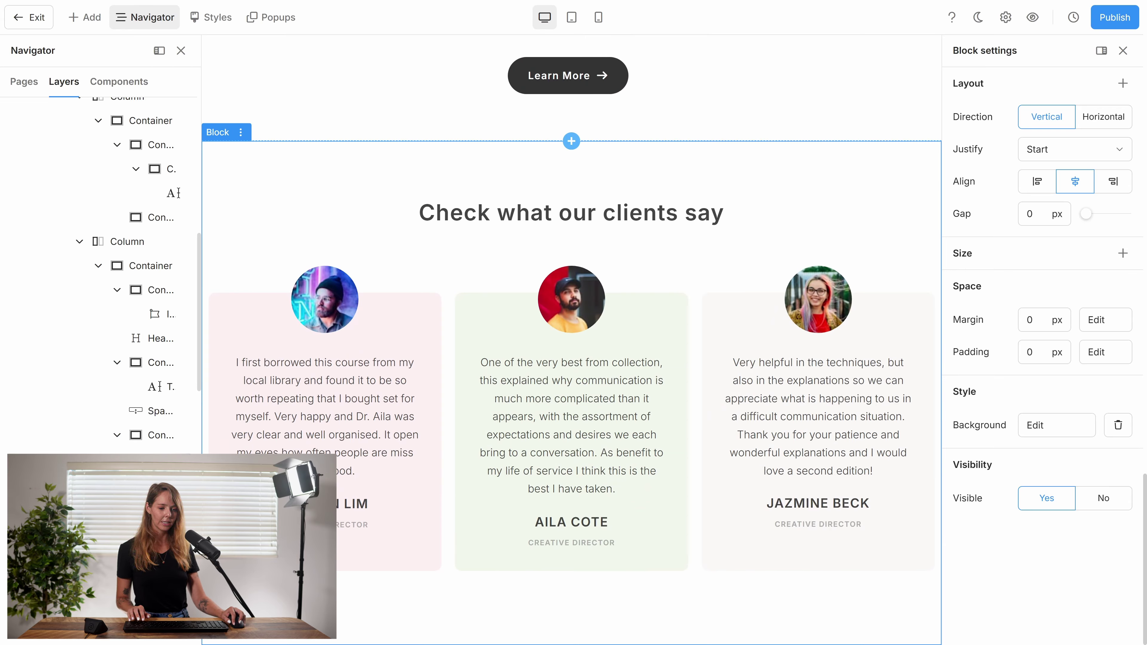
# - Change the testimonial section's heading to "Happy Tails"
pyautogui.click(505, 216)
pyautogui.click(505, 216)
pyautogui.write('Happy Tails')
# - Replace the portrait on the pink testimonial card with the windblown golden-brown dog photo, searching the Unsplash gallery for "dogs"
pyautogui.click(333, 304)
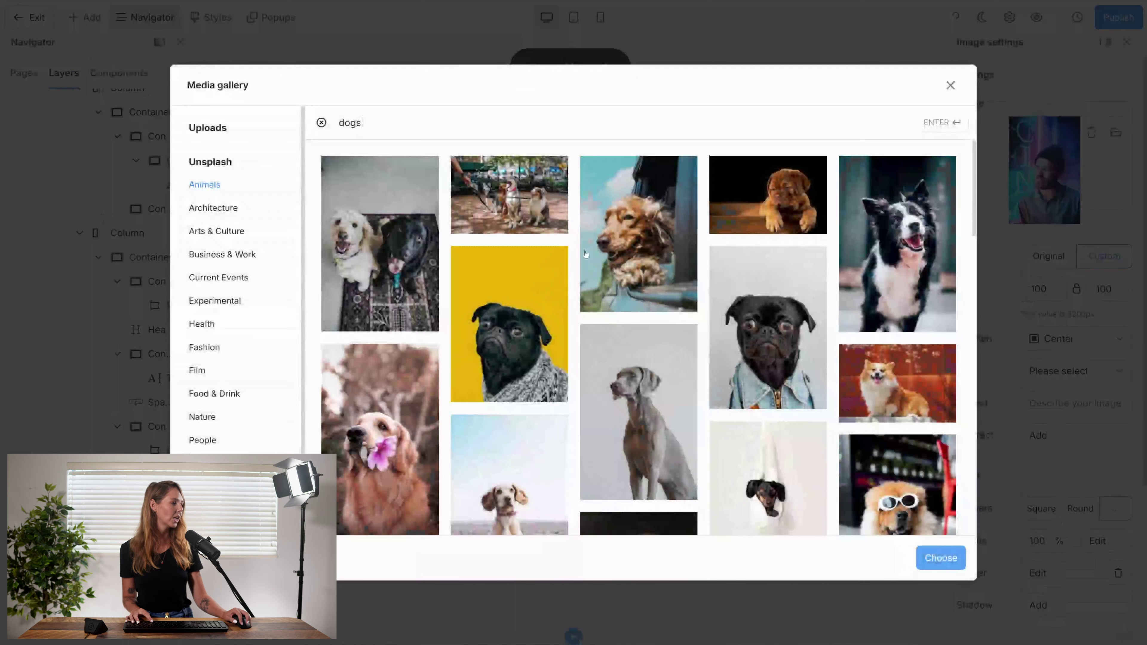
pyautogui.click(644, 253)
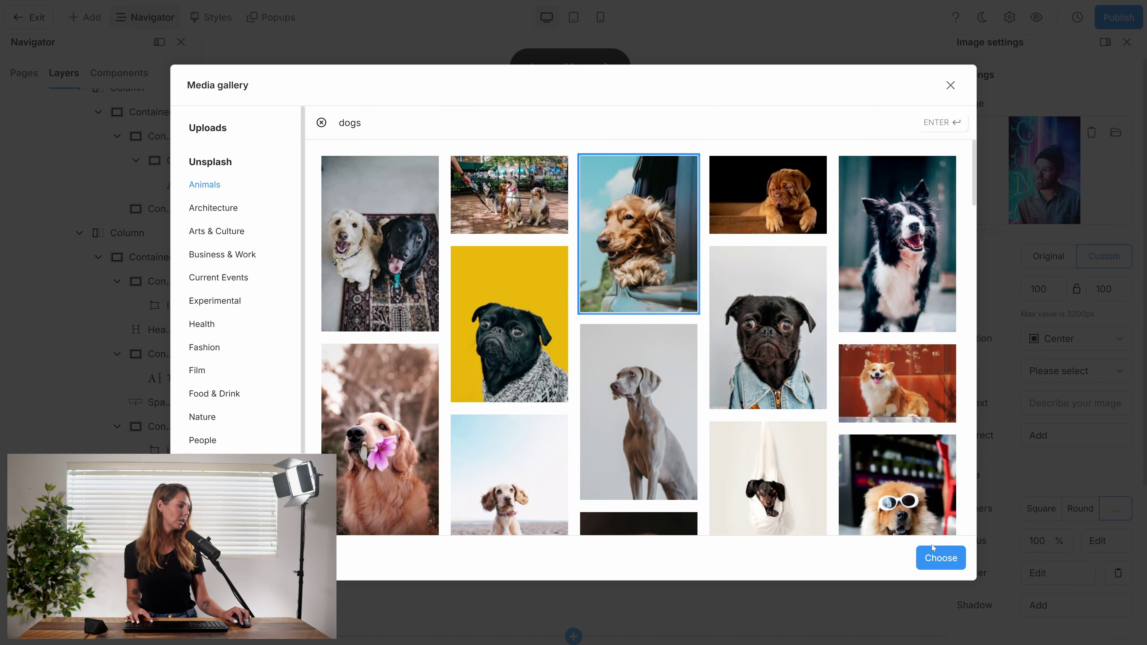
pyautogui.click(934, 560)
# - Replace the portrait on the green testimonial card with the black-and-white dog photo from the media gallery
pyautogui.click(572, 316)
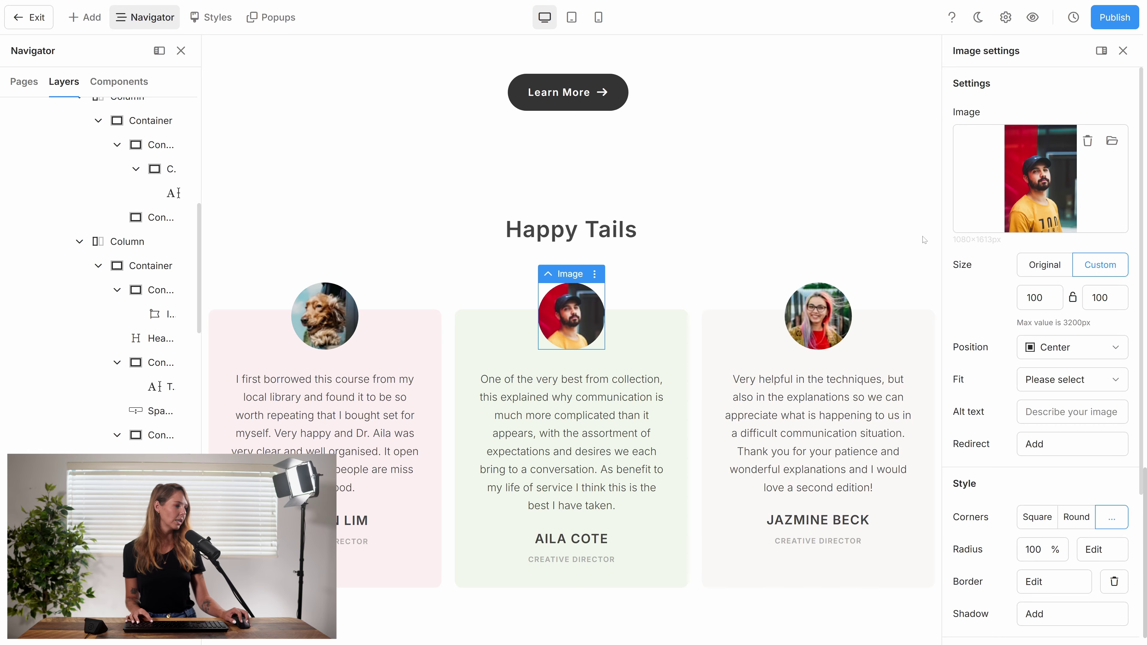
pyautogui.click(1067, 183)
pyautogui.click(851, 317)
pyautogui.click(934, 559)
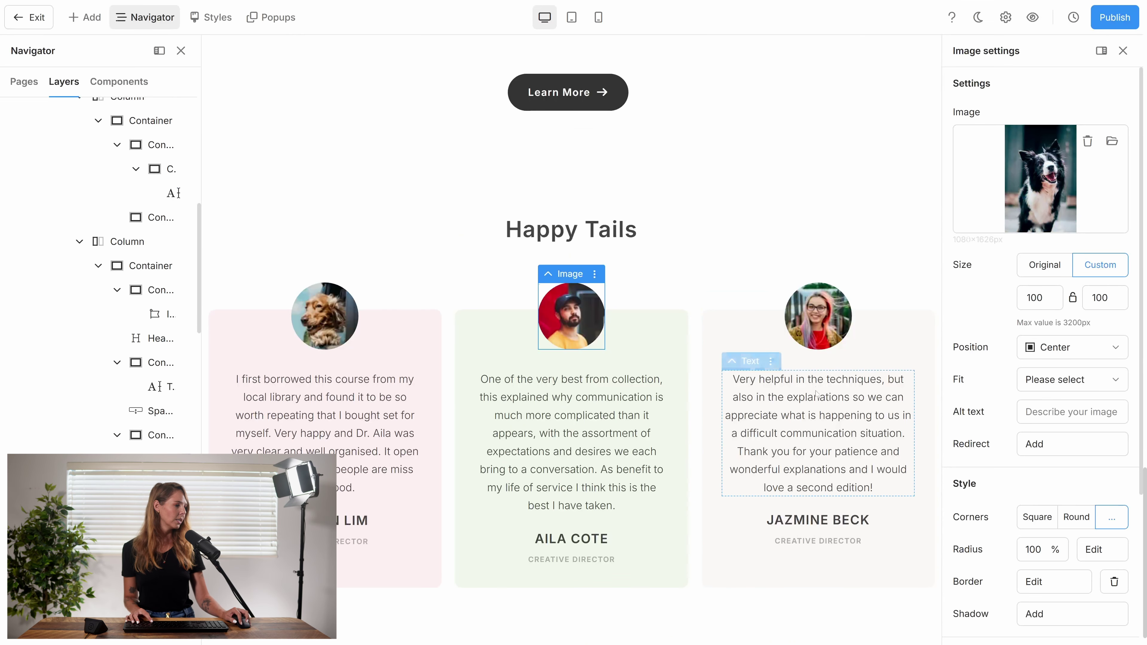
# - Replace the portrait on the grey testimonial card with the photo of the fluffy dog wearing white sunglasses from the media gallery
pyautogui.click(868, 324)
pyautogui.click(837, 324)
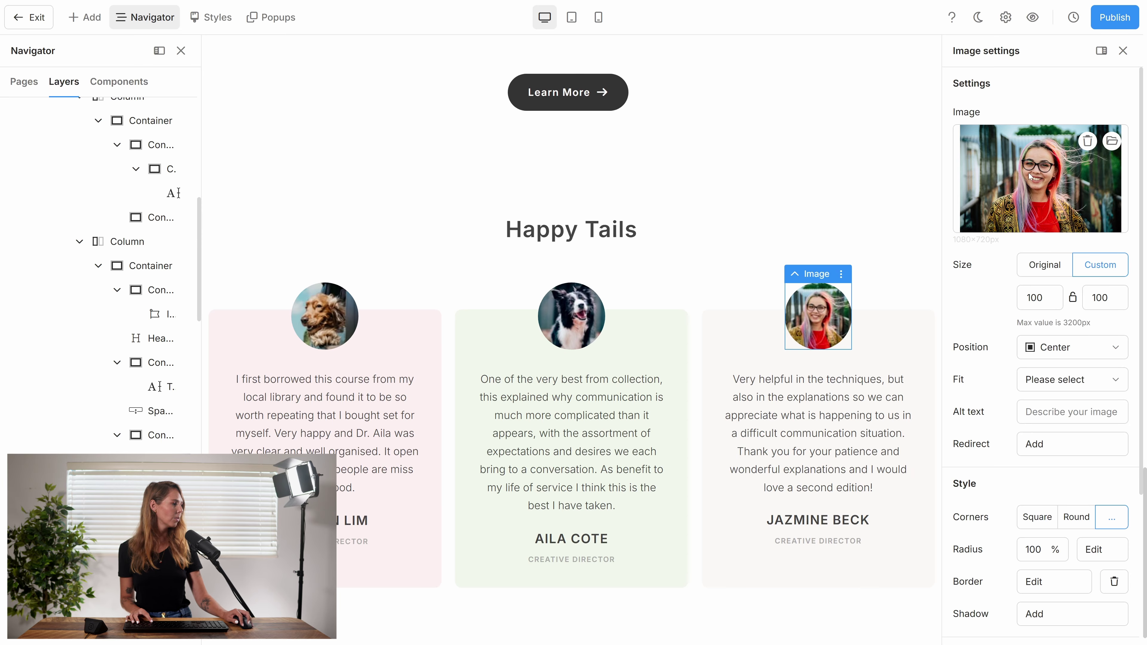
pyautogui.click(1047, 172)
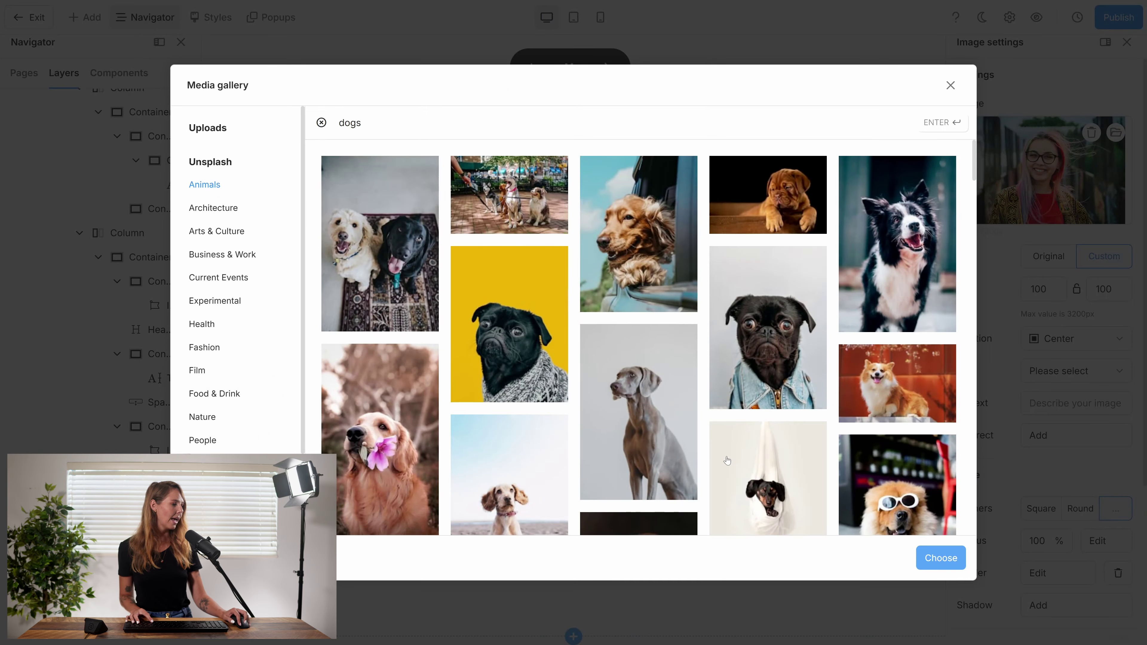
pyautogui.click(908, 500)
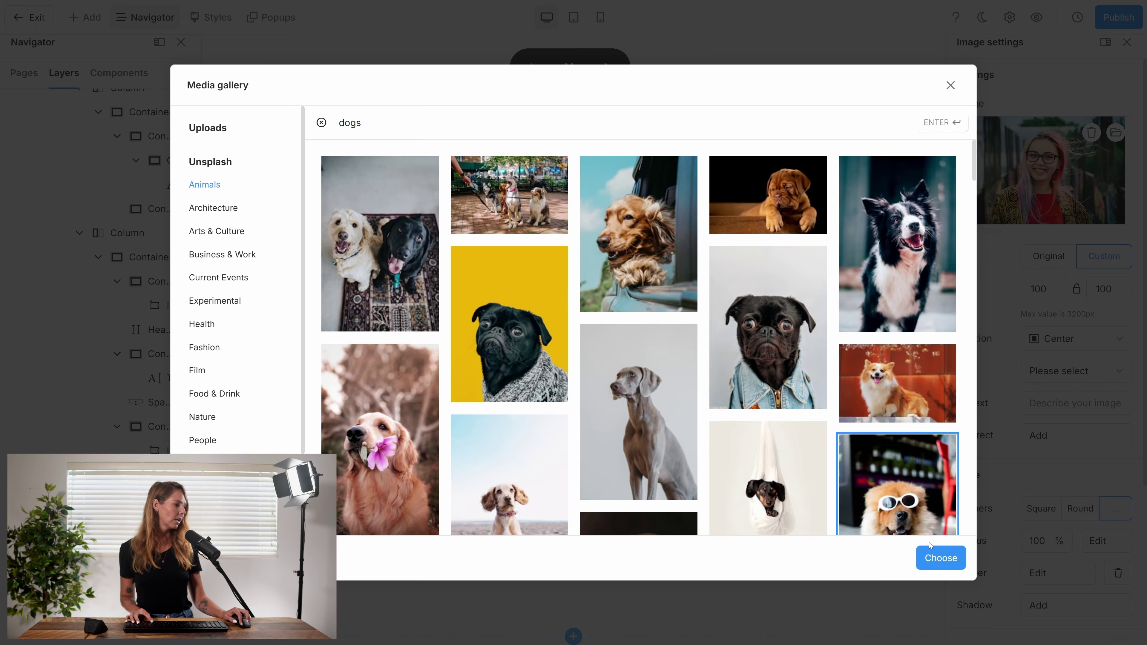
pyautogui.click(933, 561)
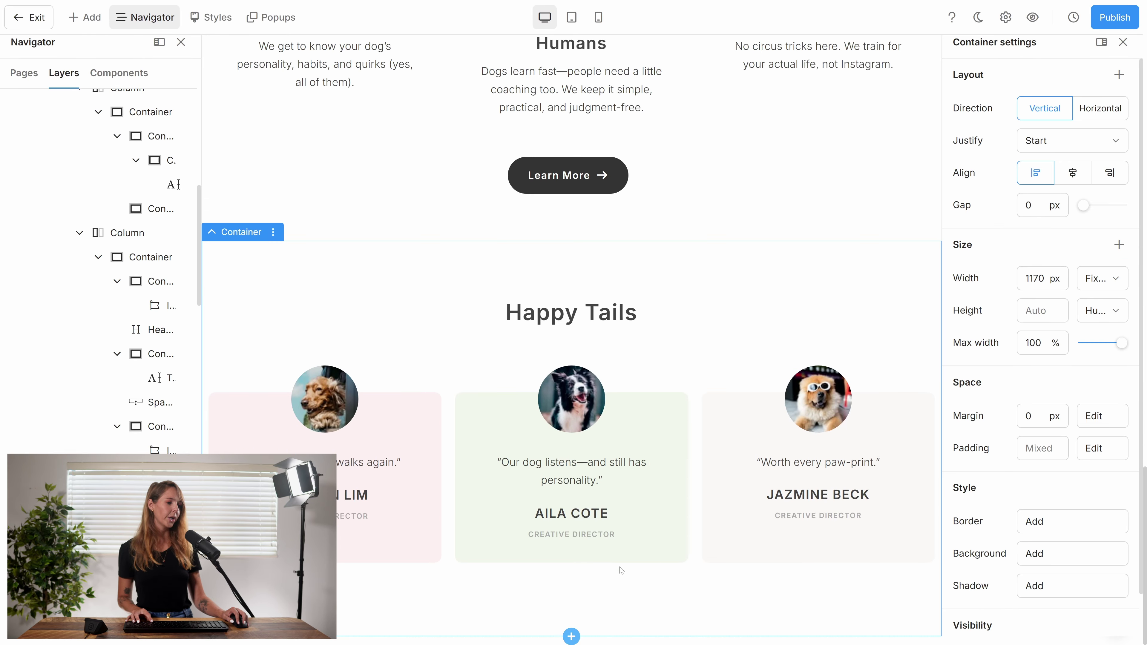
# - Insert an empty block below the "Happy Tails" section and delete its second column
pyautogui.click(768, 551)
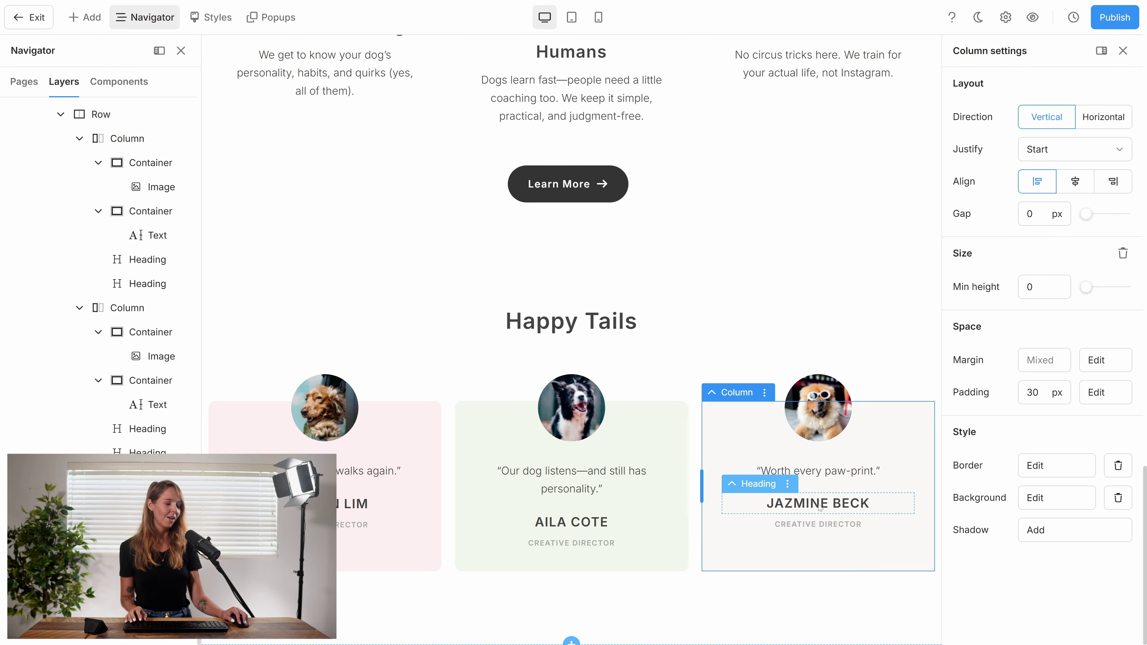
pyautogui.click(571, 640)
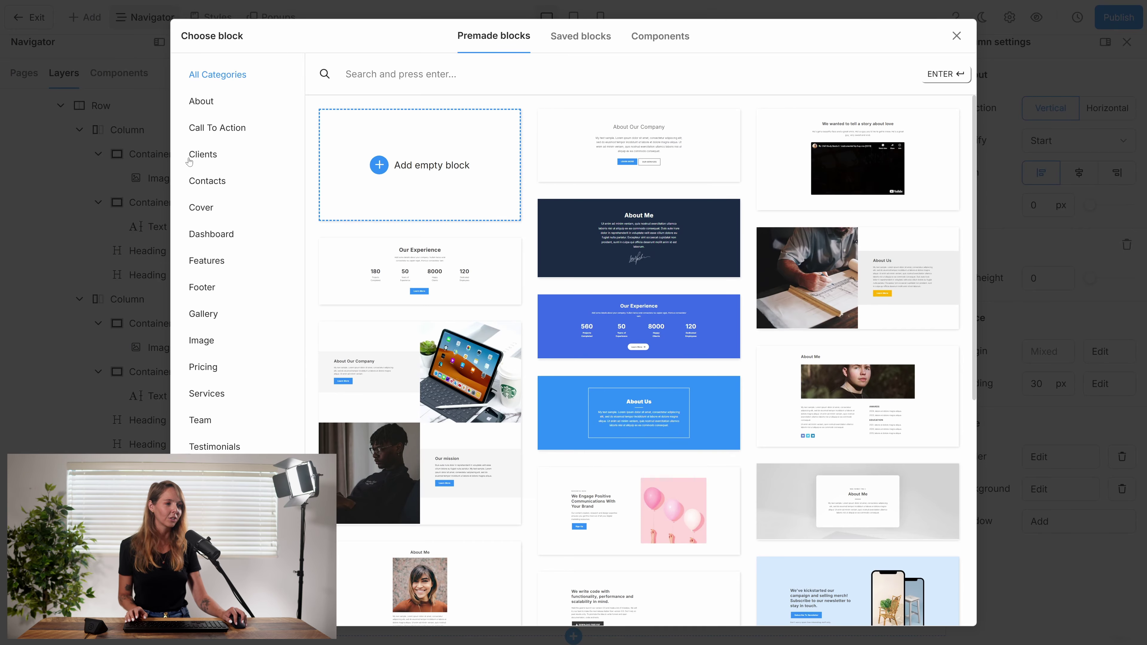
pyautogui.click(203, 128)
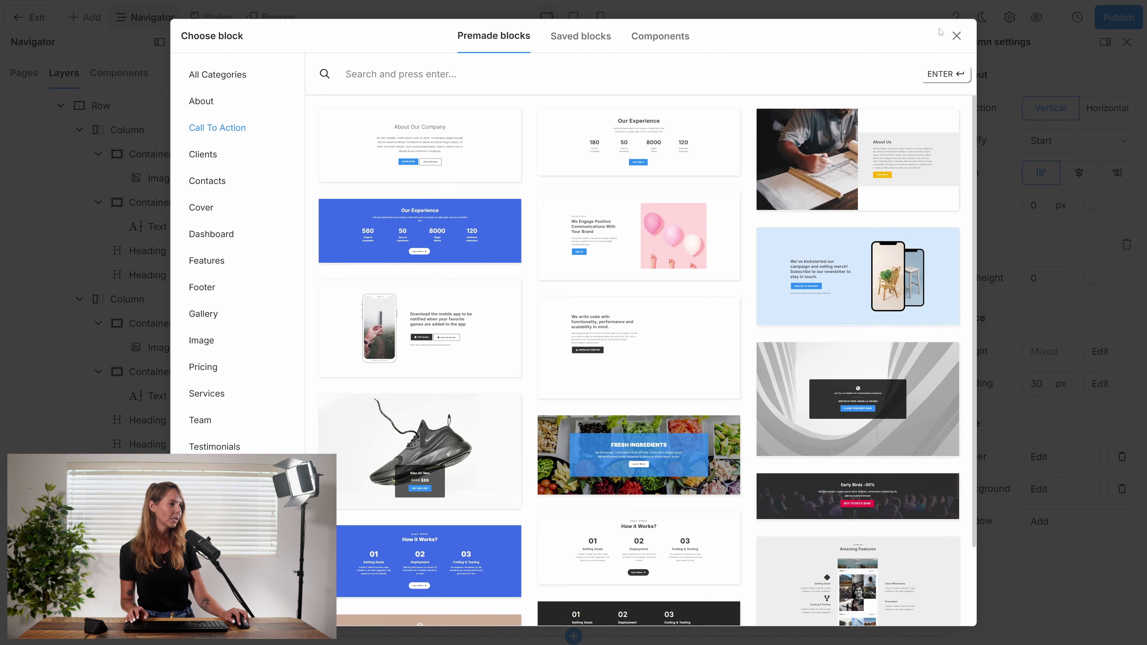
pyautogui.click(209, 76)
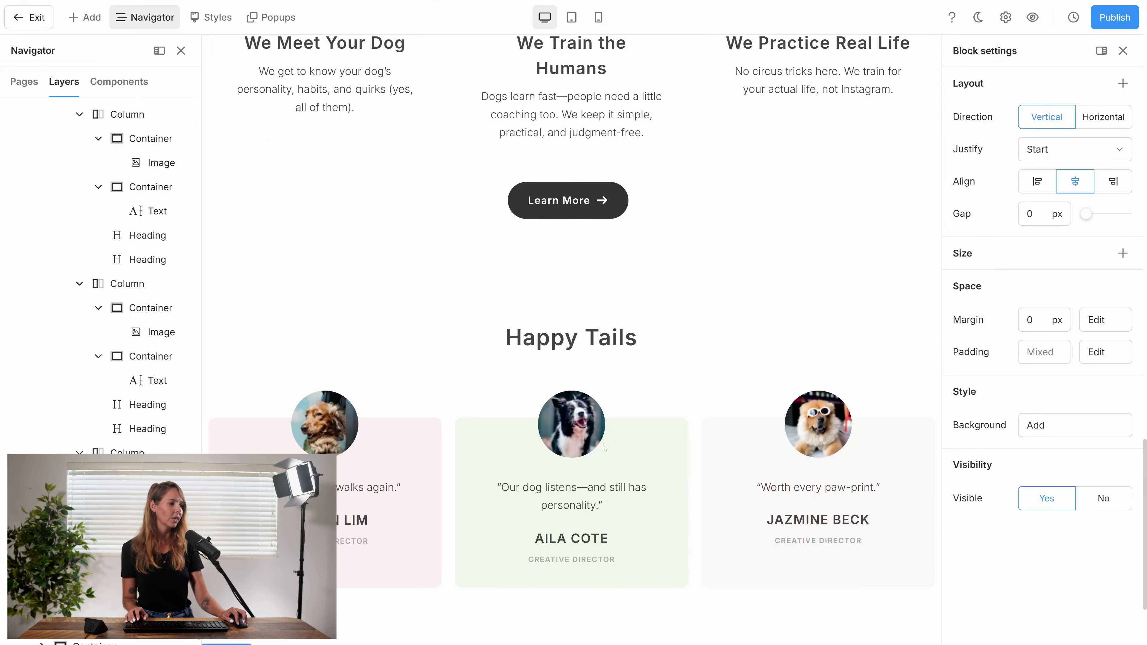
pyautogui.scroll(-3, 587, 519)
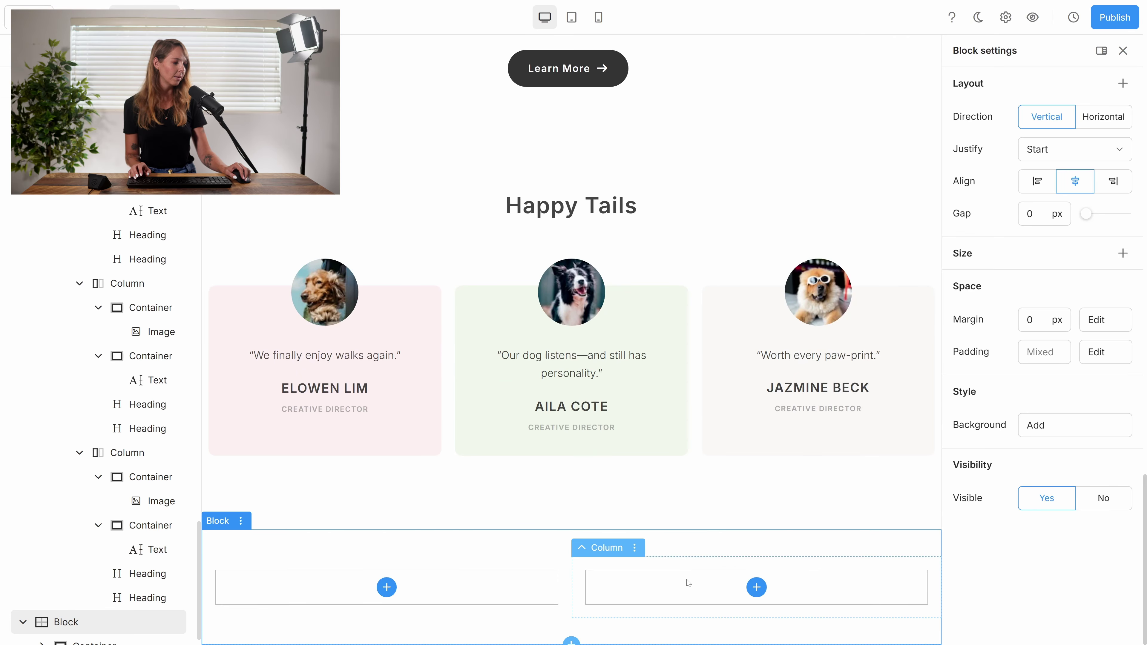
pyautogui.rightClick(688, 575)
pyautogui.click(723, 561)
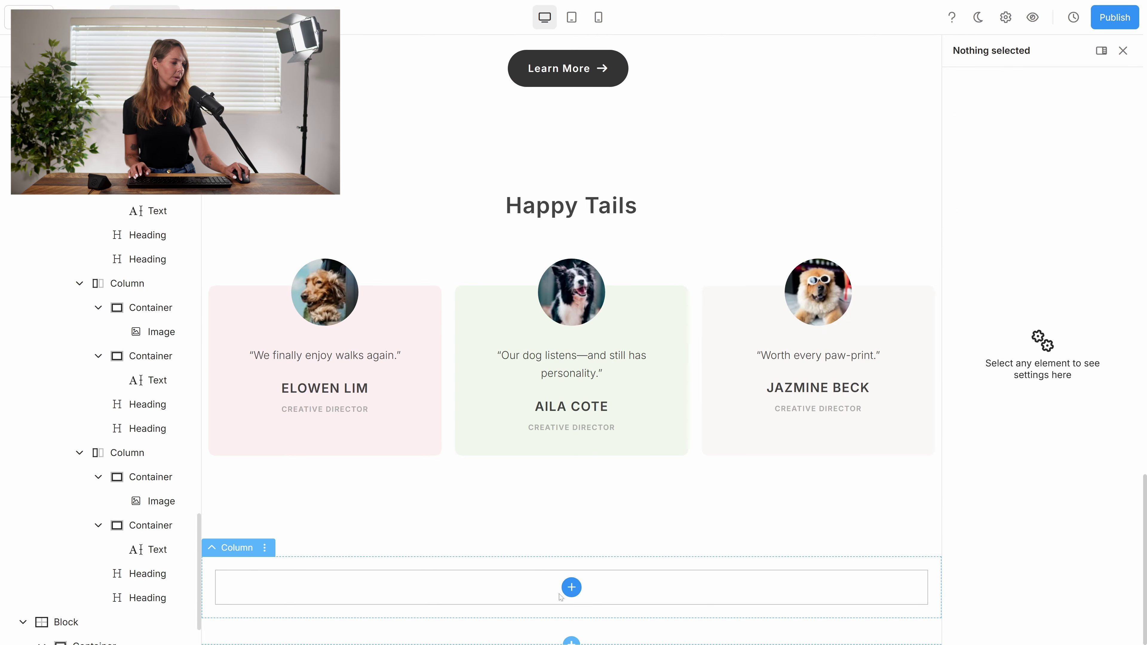
# - Add a heading, a text element and a button, stacked in that order, to the new block's column
pyautogui.click(572, 592)
pyautogui.click(427, 287)
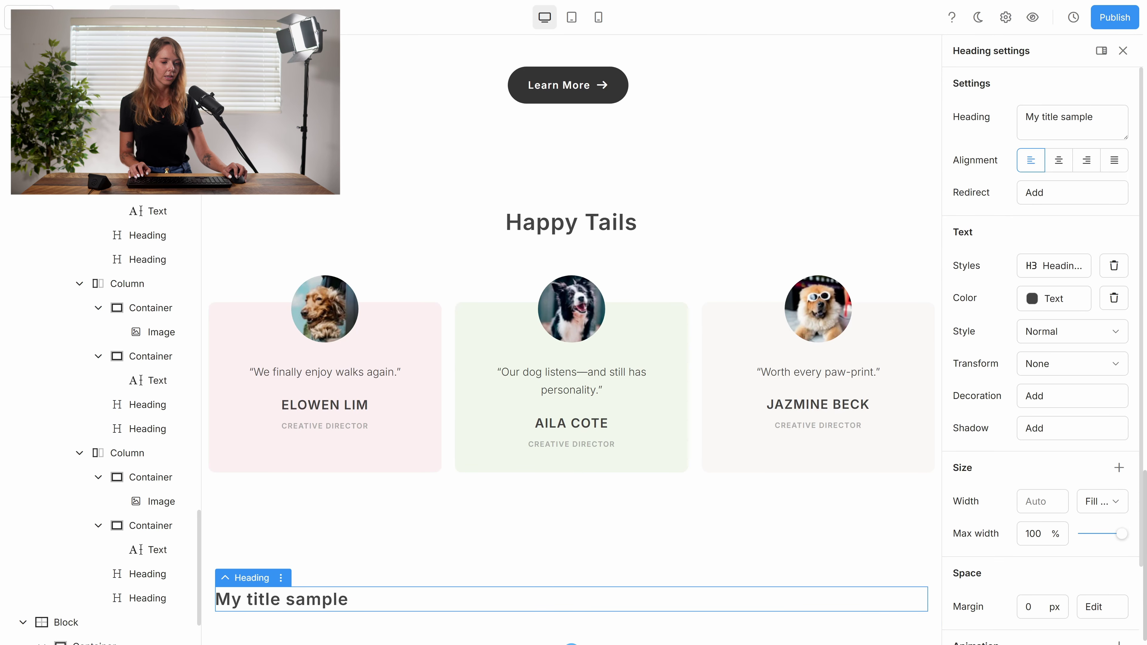
pyautogui.scroll(-1, 579, 632)
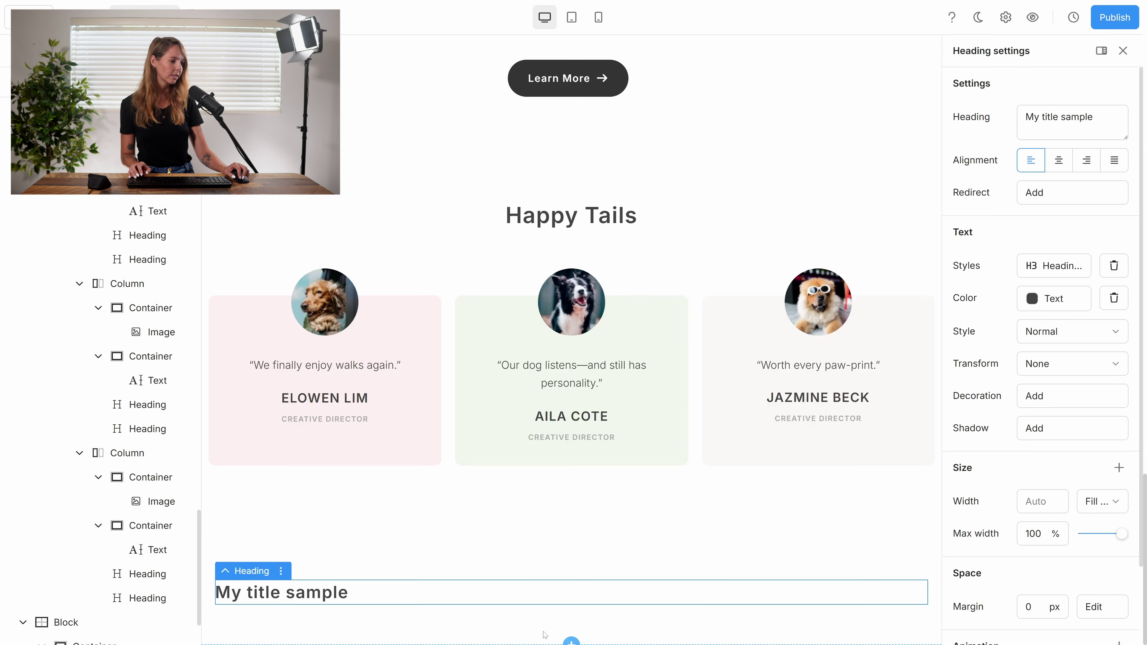
pyautogui.rightClick(572, 614)
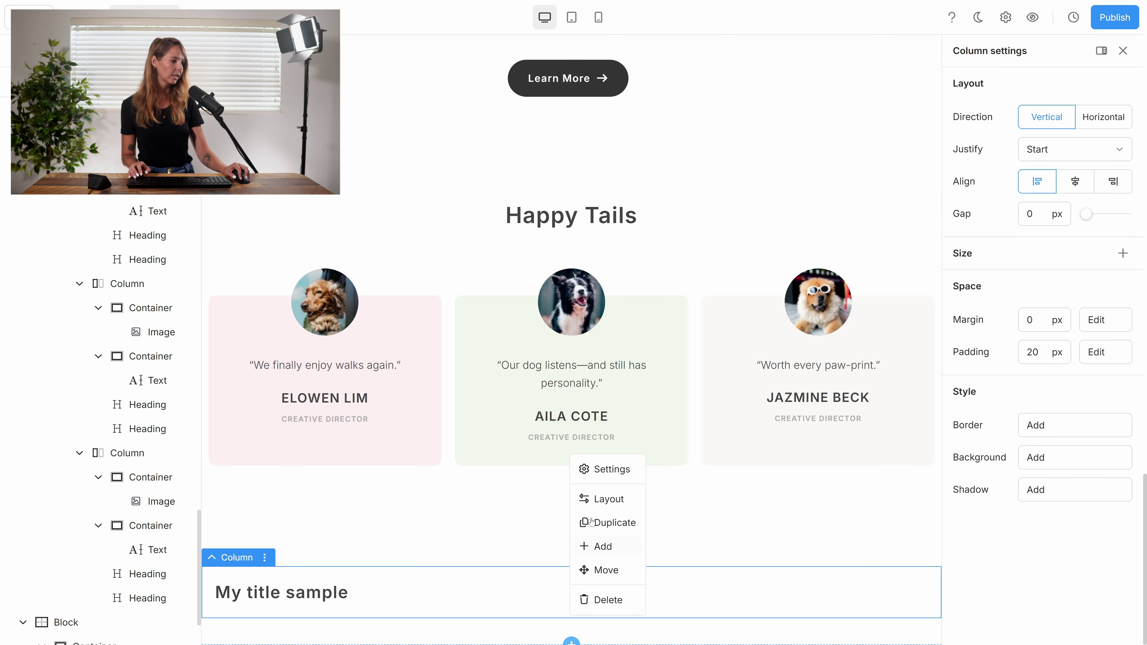
pyautogui.click(603, 546)
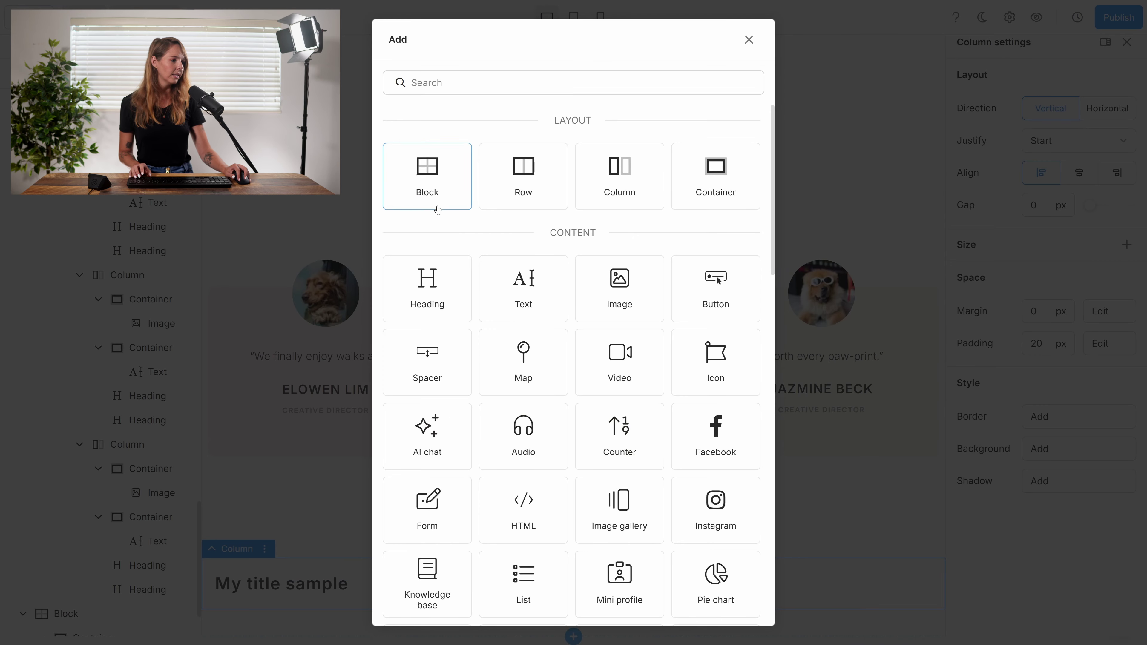
pyautogui.click(519, 303)
pyautogui.scroll(-2, 532, 607)
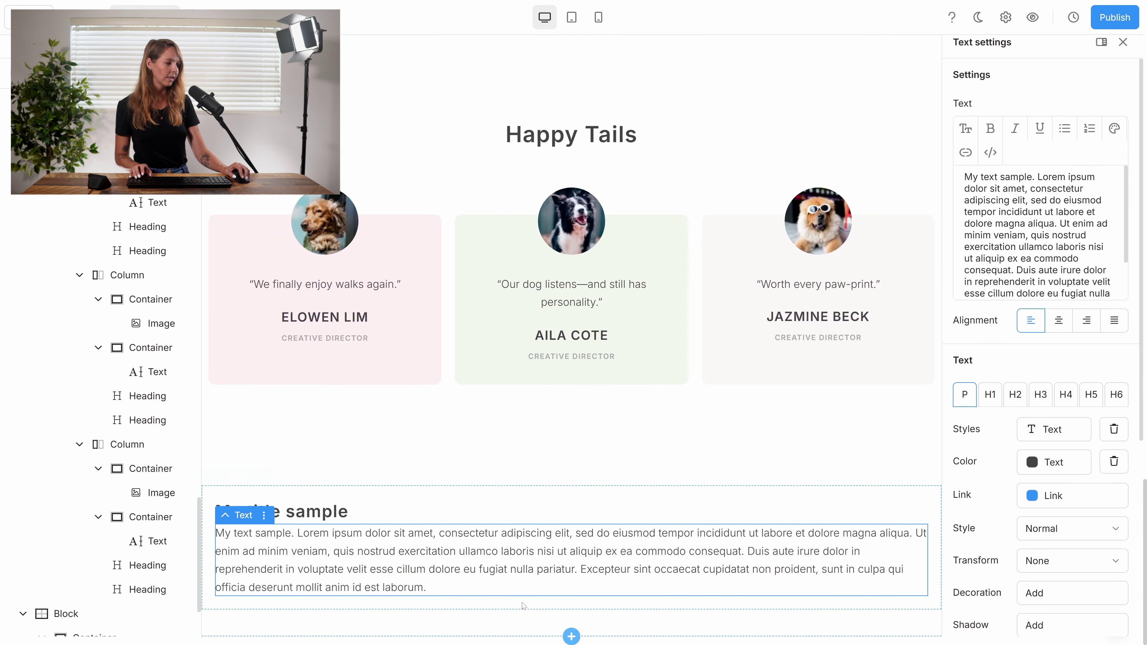
pyautogui.rightClick(532, 608)
pyautogui.click(577, 538)
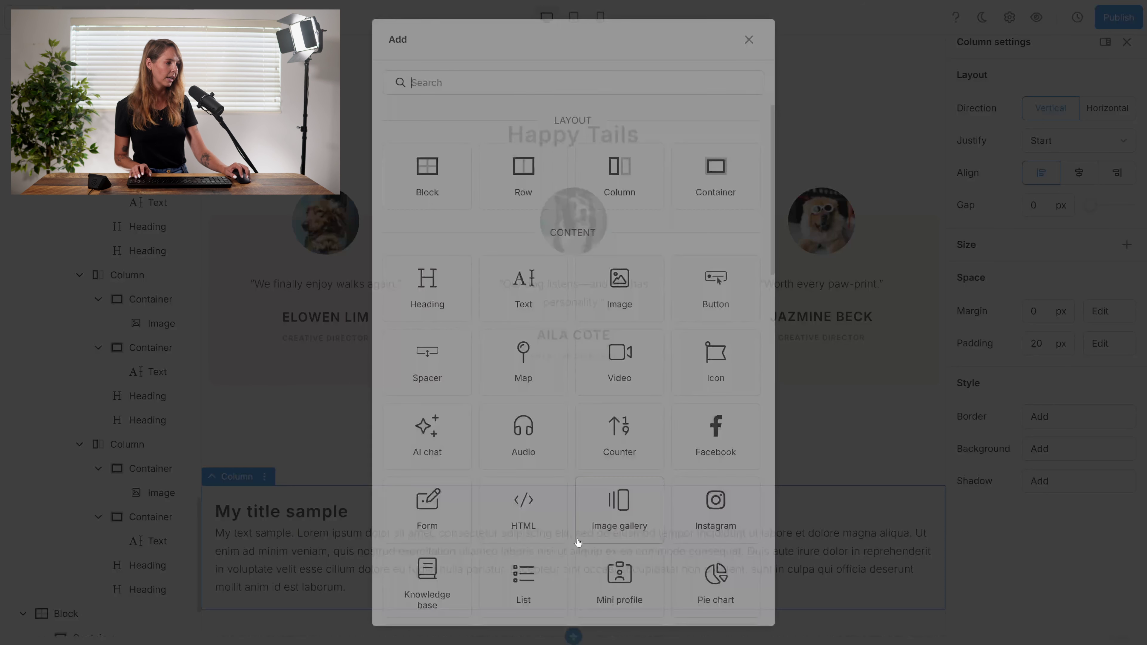
pyautogui.click(714, 296)
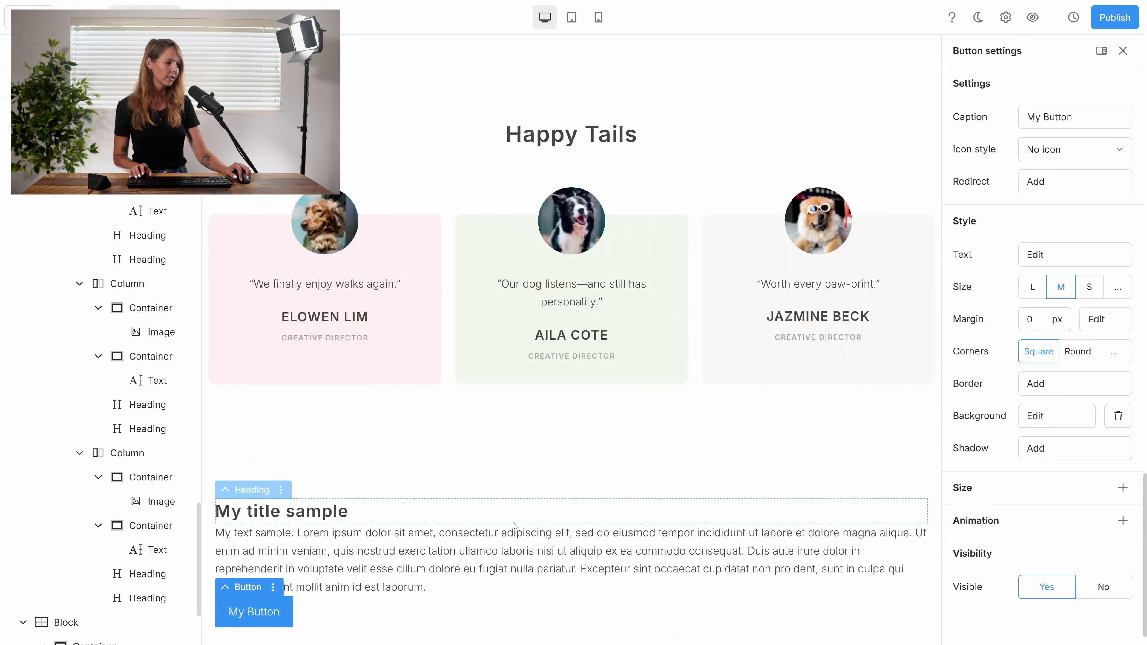
# - Centre the contents of the new block's column and set its paragraph and heading to centred alignment
pyautogui.click(507, 495)
pyautogui.click(1076, 181)
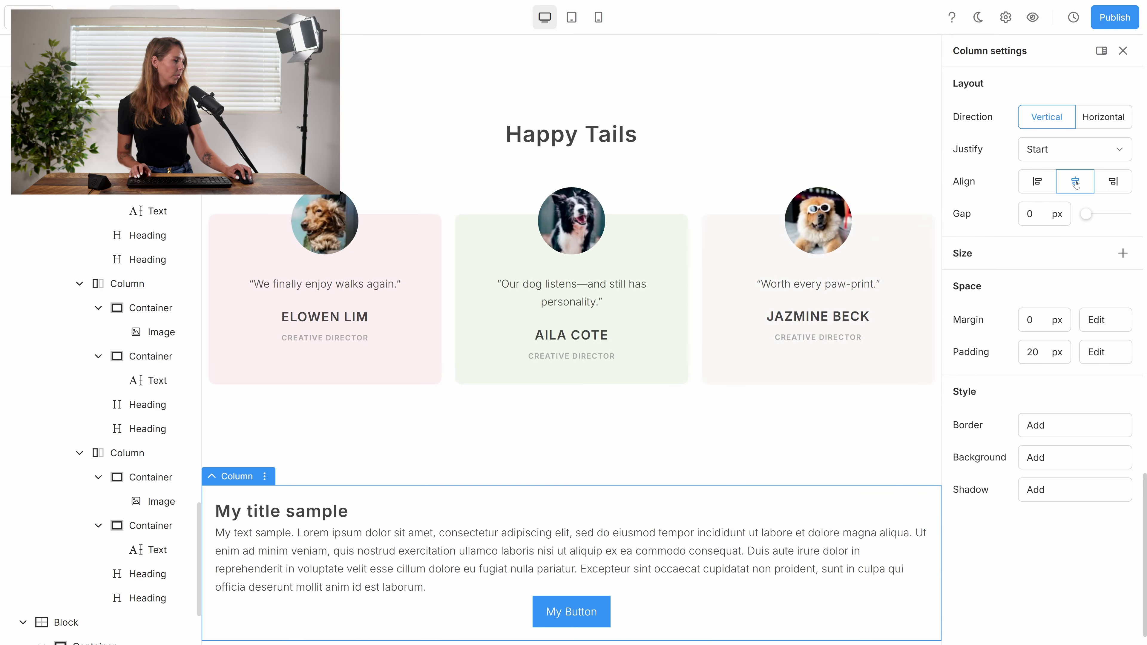
pyautogui.click(673, 547)
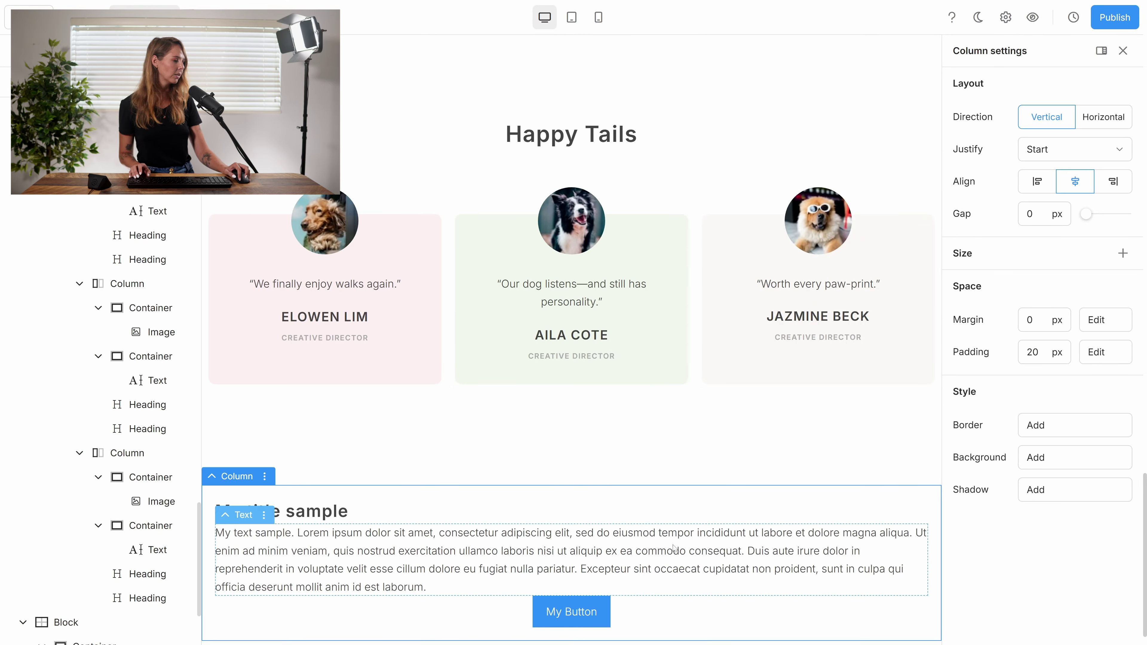
pyautogui.click(1063, 338)
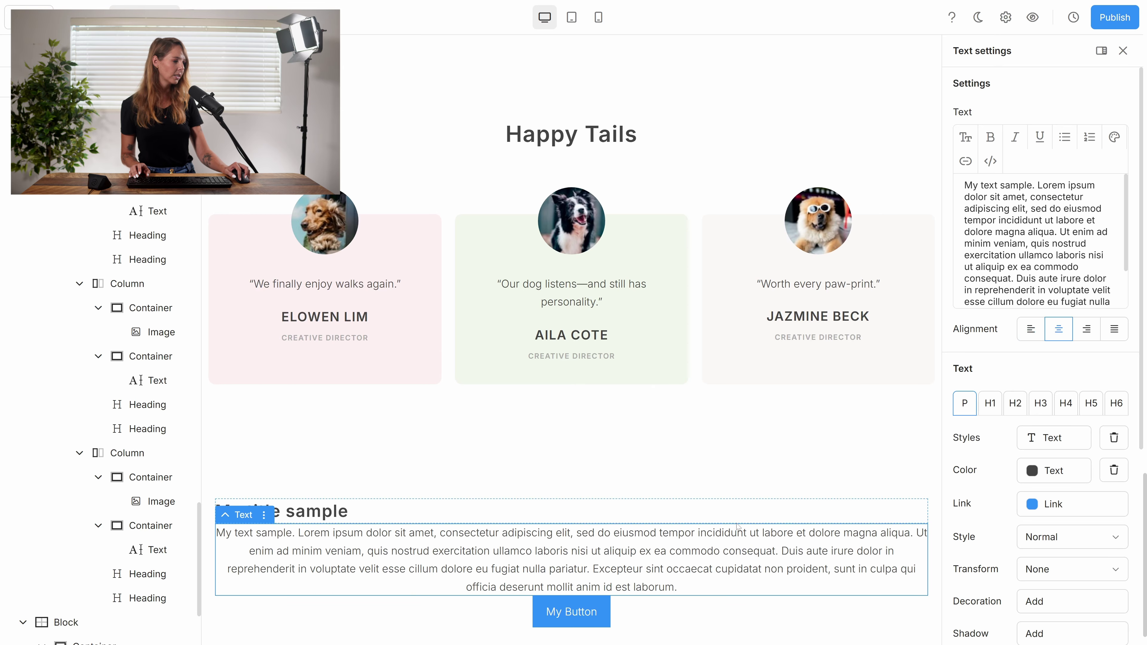
pyautogui.click(289, 512)
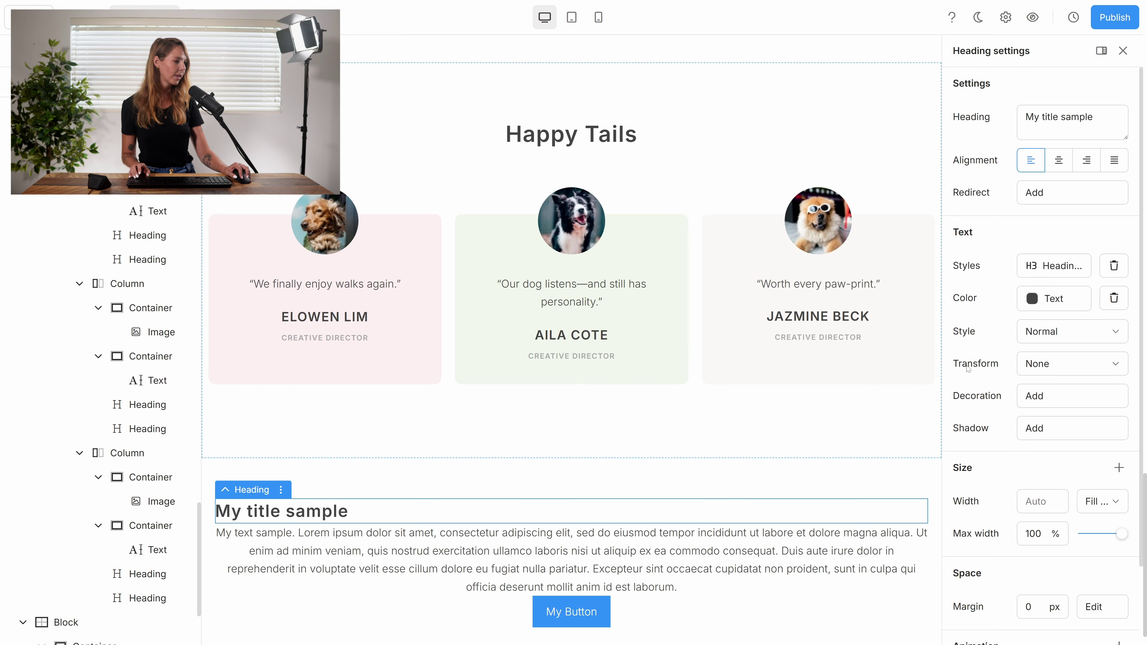
pyautogui.click(1059, 161)
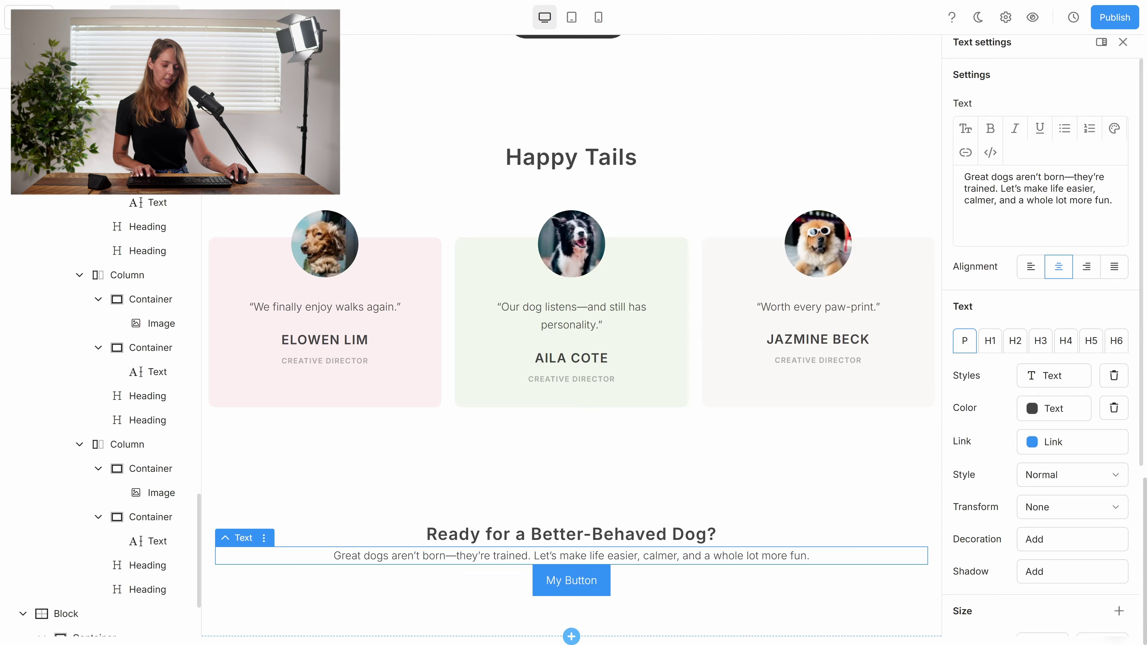
# - Change the new block's button caption to "Get Started Today" and set the column's gap to 30 px
pyautogui.click(571, 582)
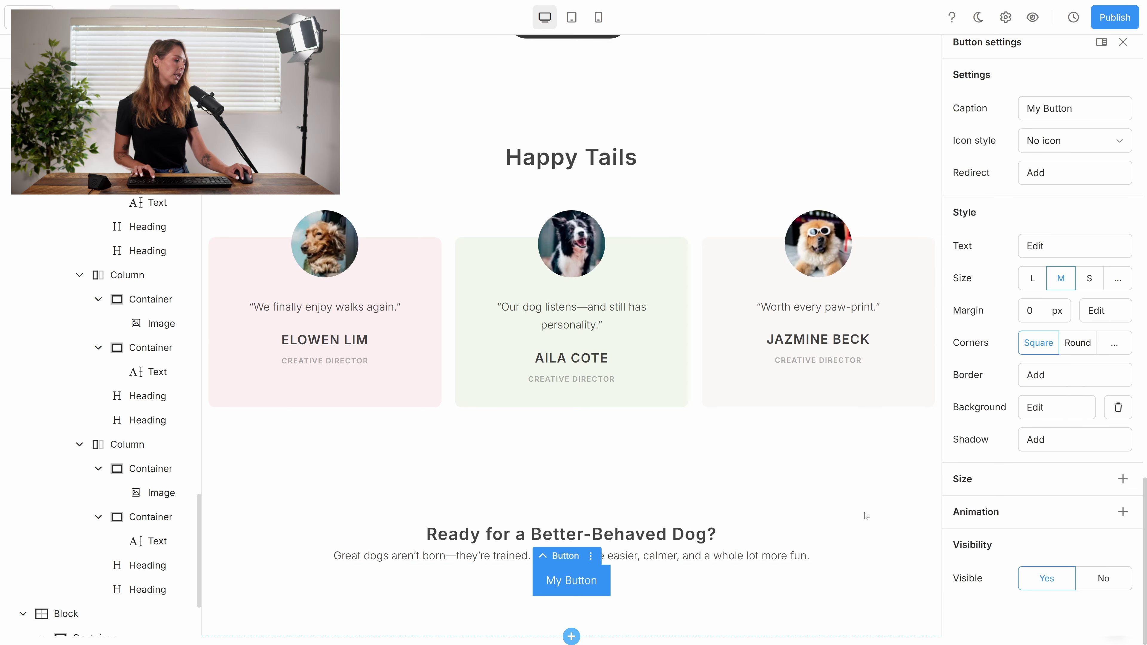
pyautogui.click(1052, 109)
pyautogui.hotkey('ctrl', 'a')
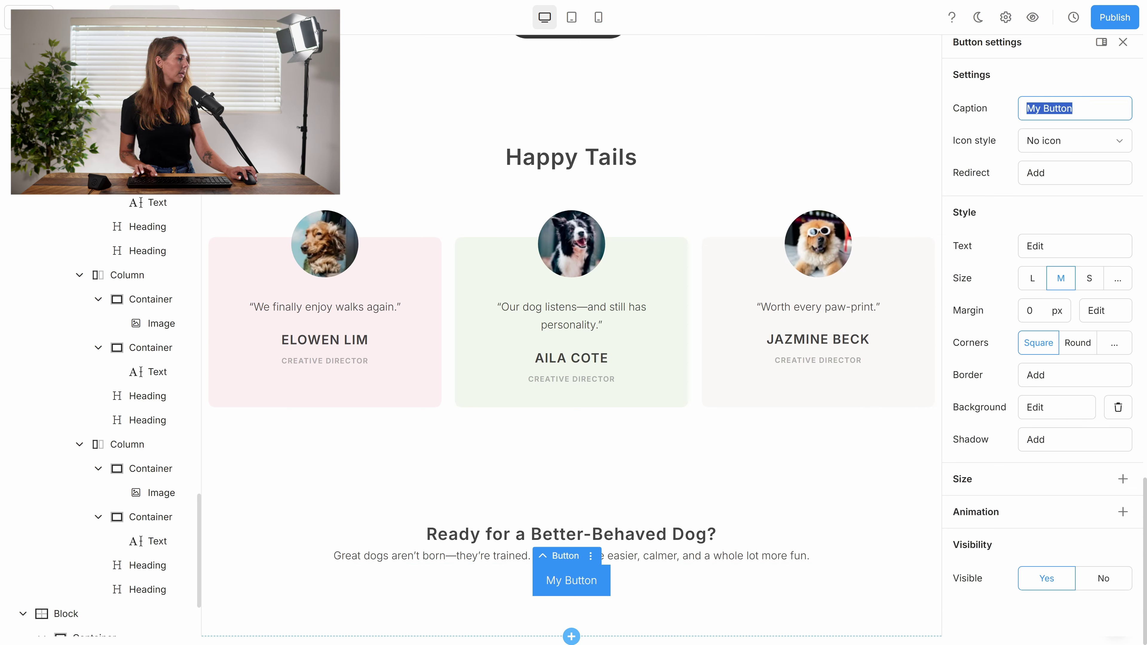
pyautogui.write('Get Started Today')
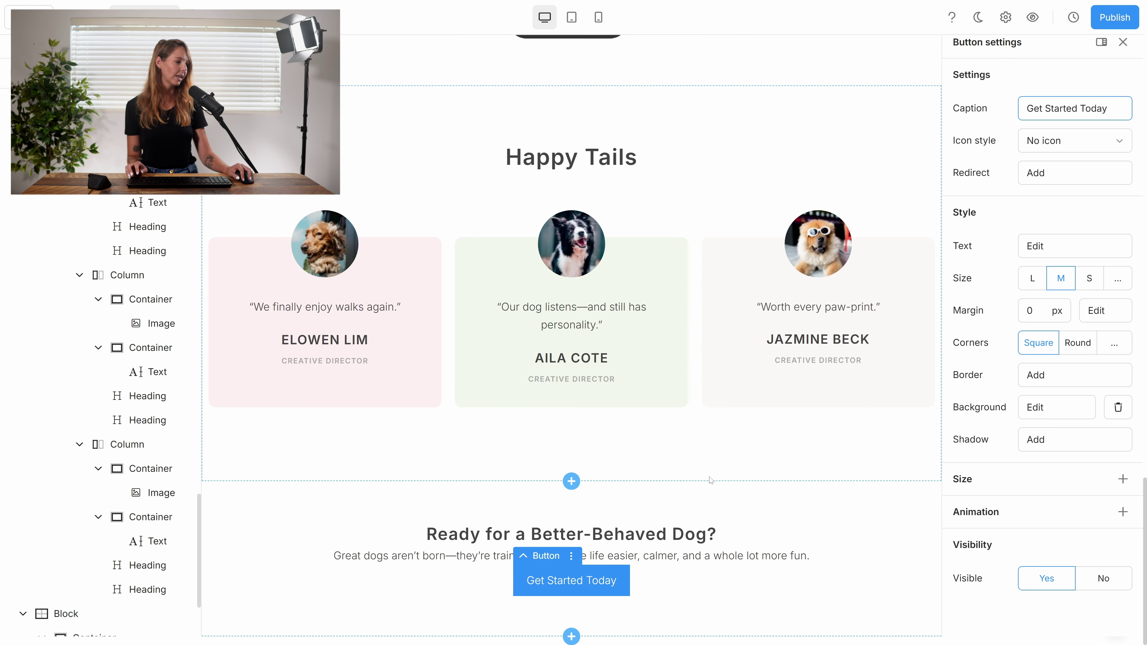
pyautogui.click(737, 525)
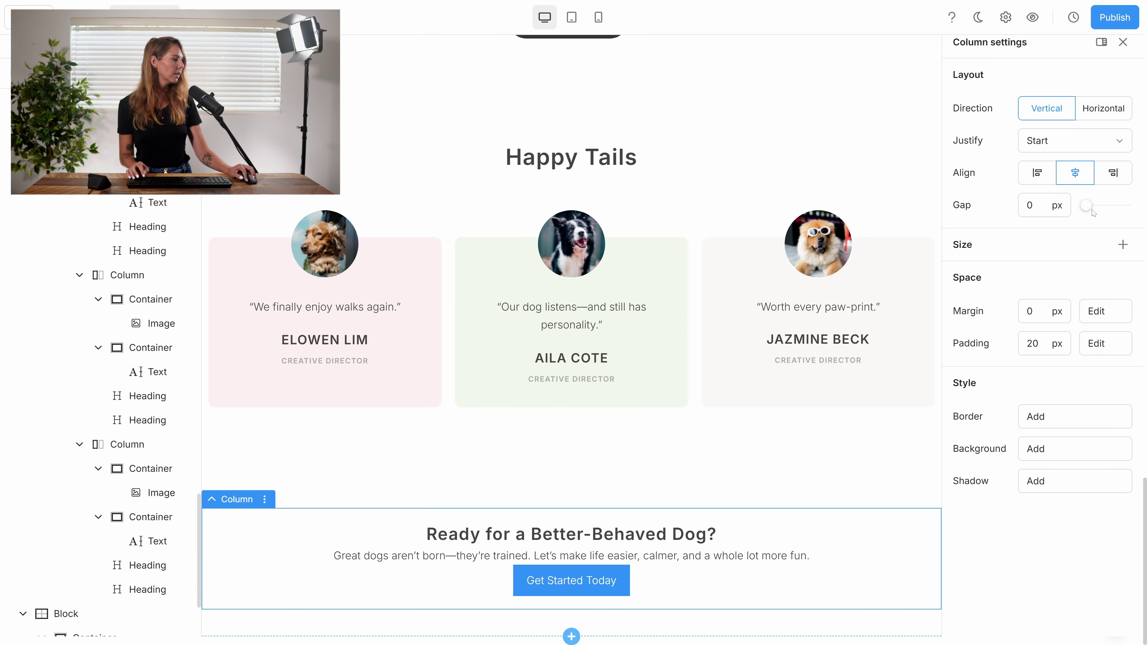
pyautogui.moveTo(1089, 211); pyautogui.dragTo(1098, 211)
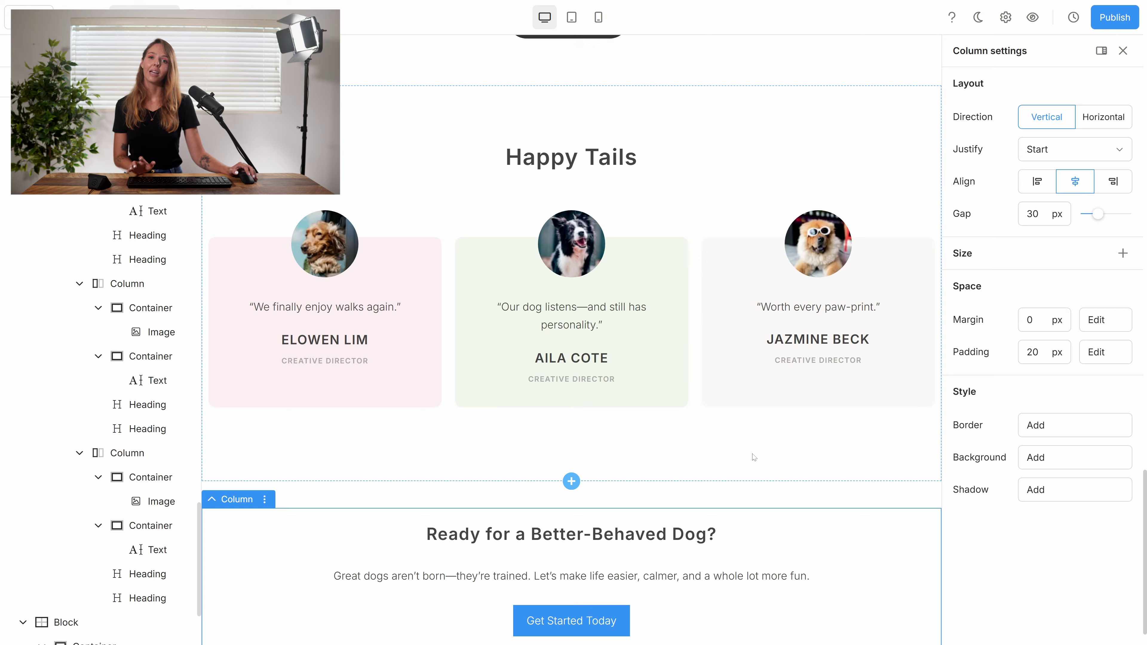
# - Insert the white premade footer with logo, copyright line and social icons from the Footer category below the "Ready for a Better-Behaved Dog?" block
pyautogui.scroll(-1, 669, 472)
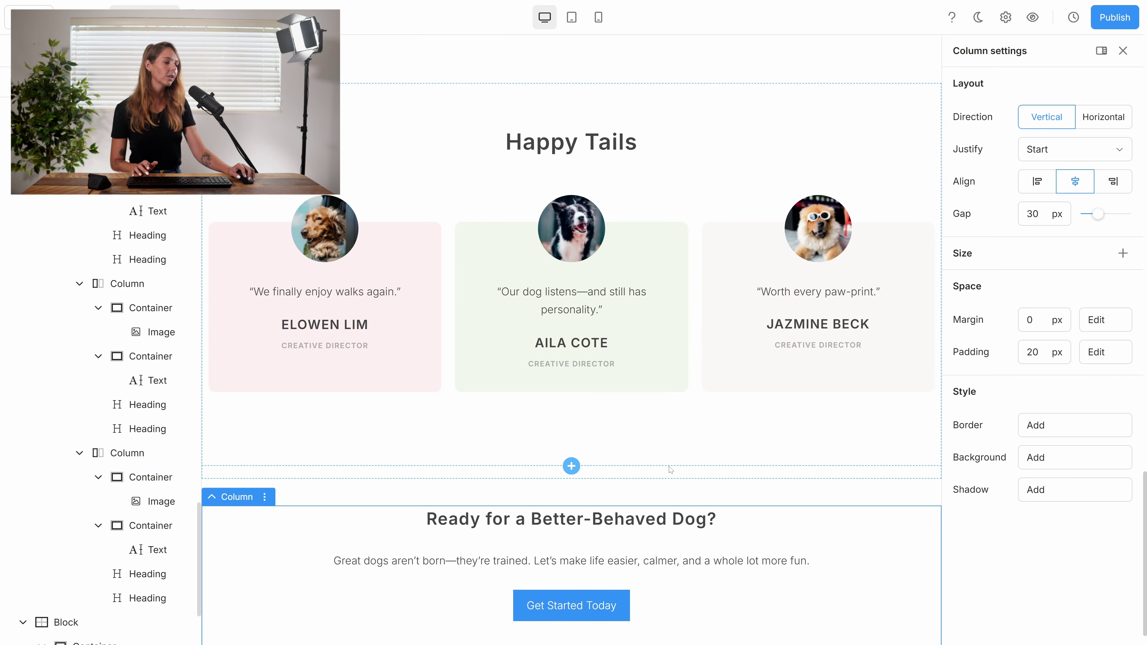
pyautogui.click(570, 640)
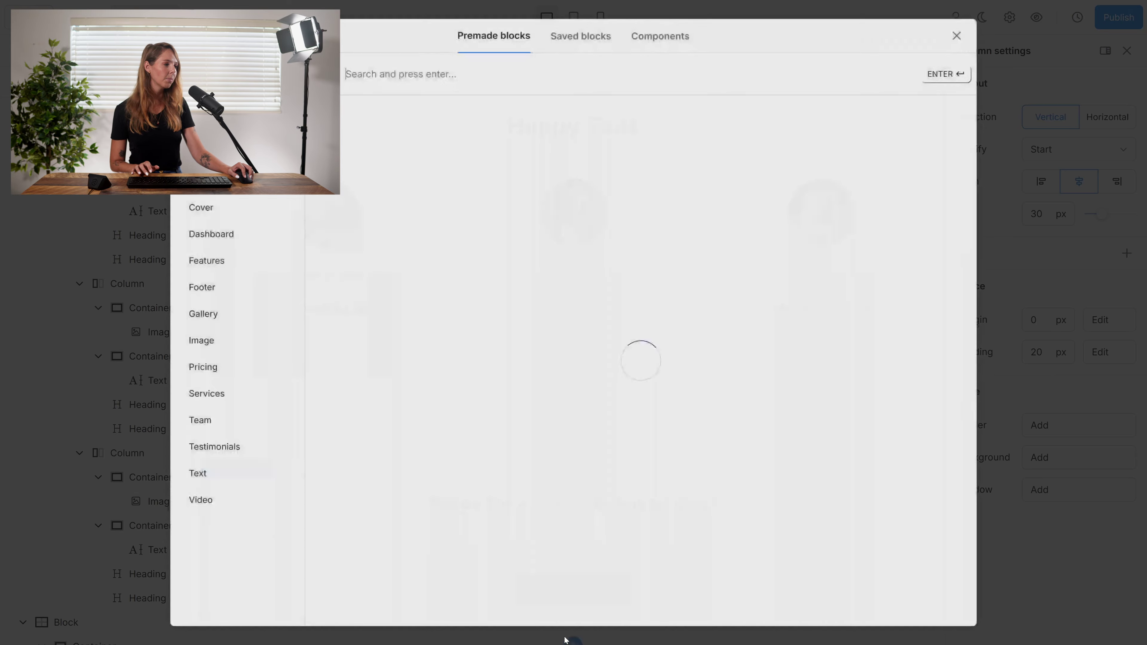
pyautogui.click(216, 288)
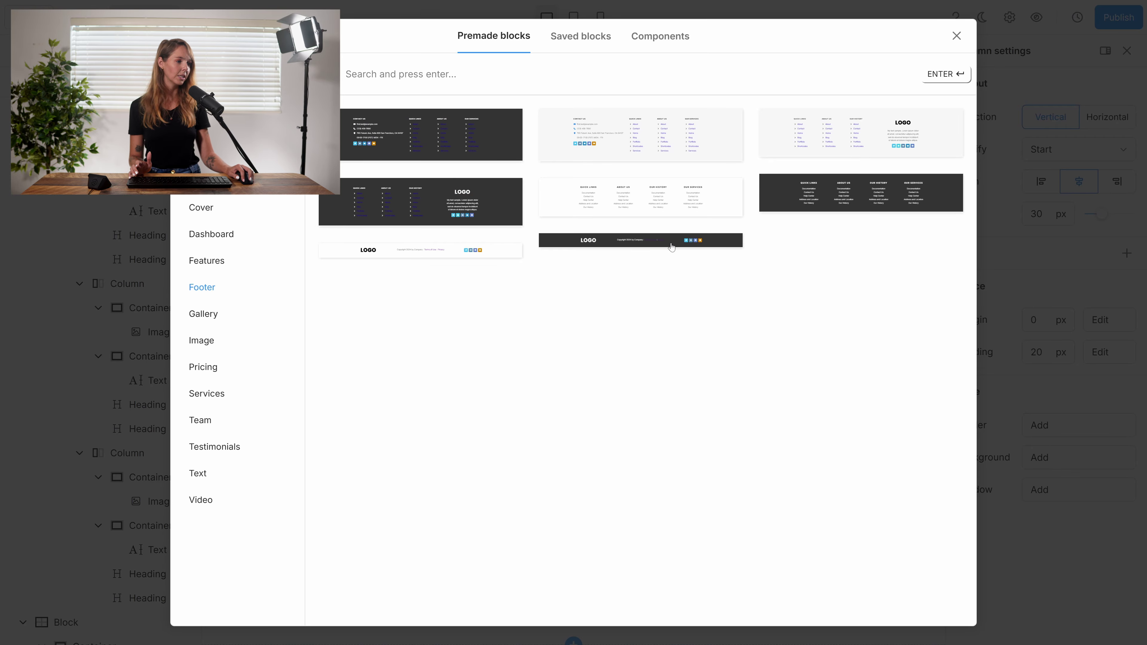
pyautogui.click(509, 252)
pyautogui.scroll(-2, 626, 538)
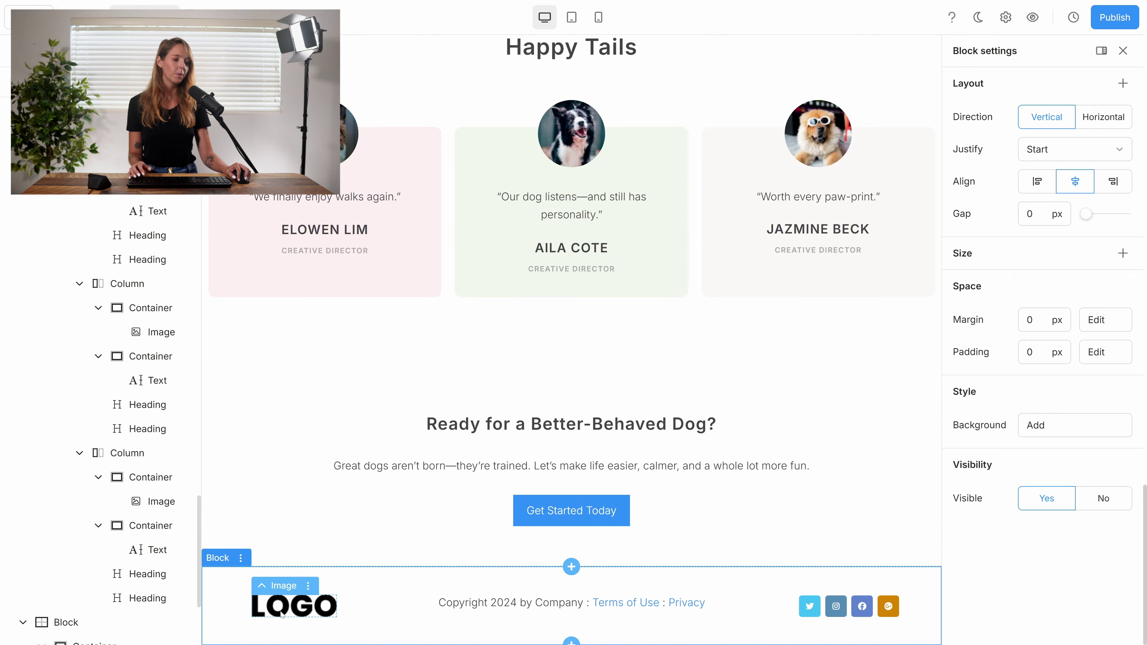
pyautogui.click(293, 606)
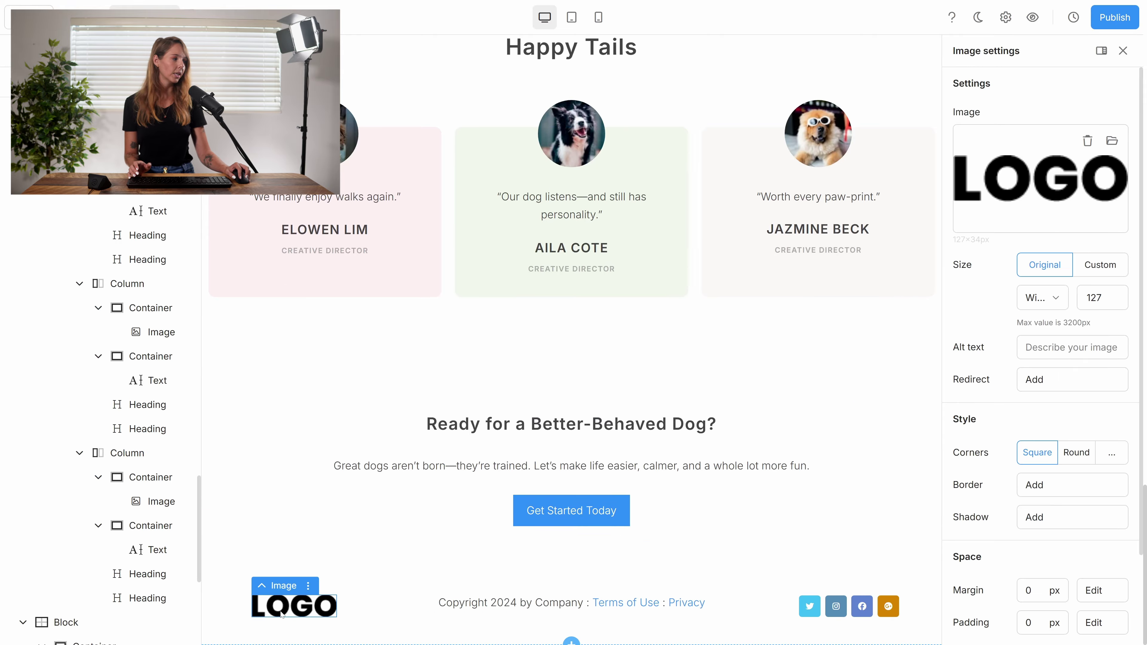
pyautogui.click(1047, 175)
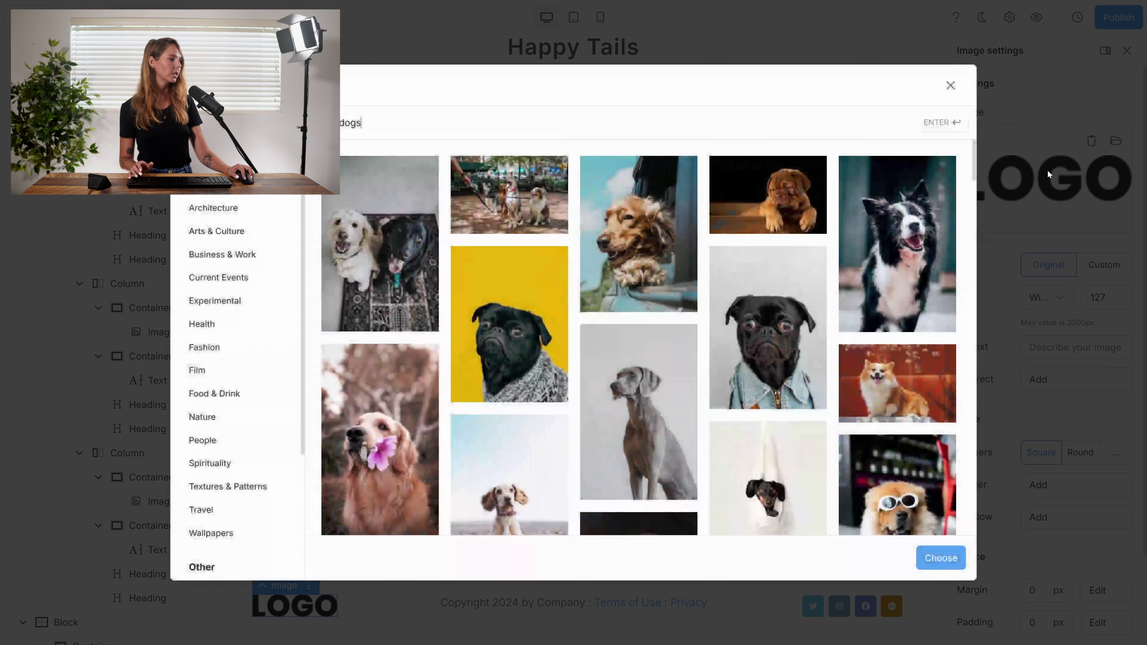
pyautogui.click(951, 86)
pyautogui.scroll(-1, 1062, 210)
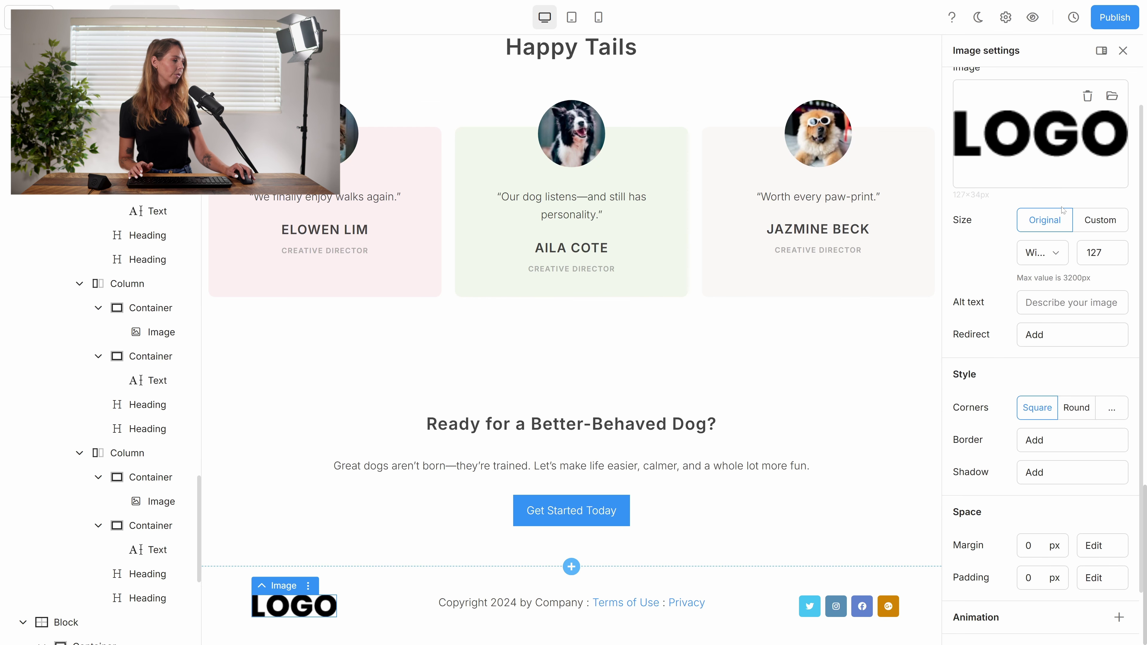
pyautogui.scroll(1, 1055, 196)
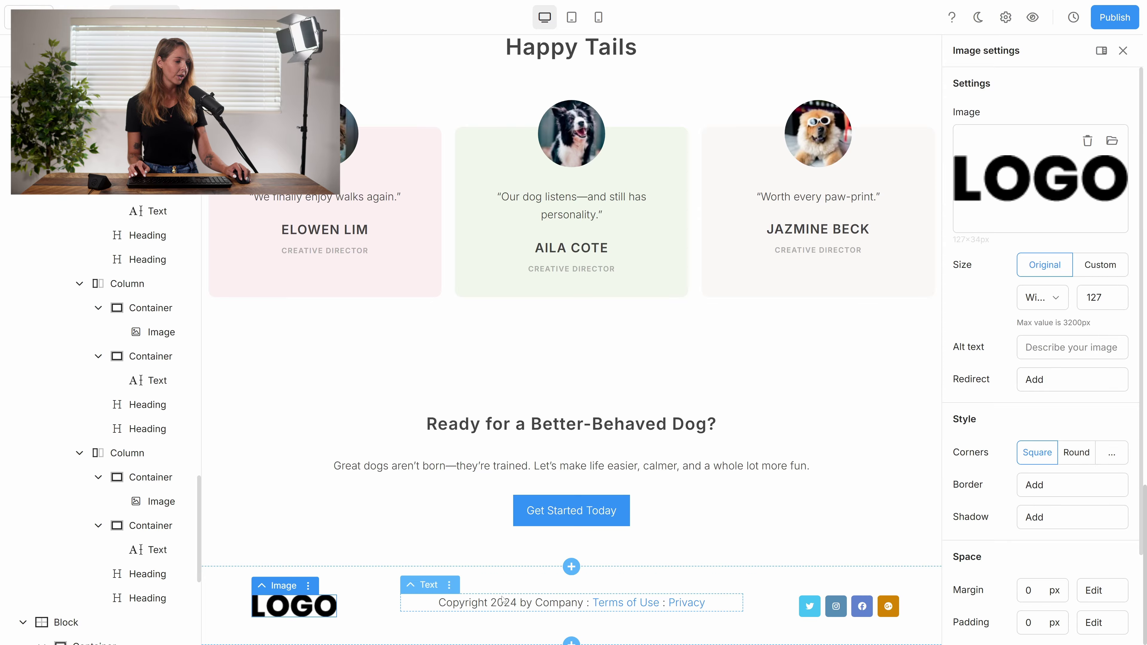
# - Add the line "📍 Local, friendly, and obsessed with good dogs", the contact e-mail and the phone number above the footer's copyright line
pyautogui.click(430, 604)
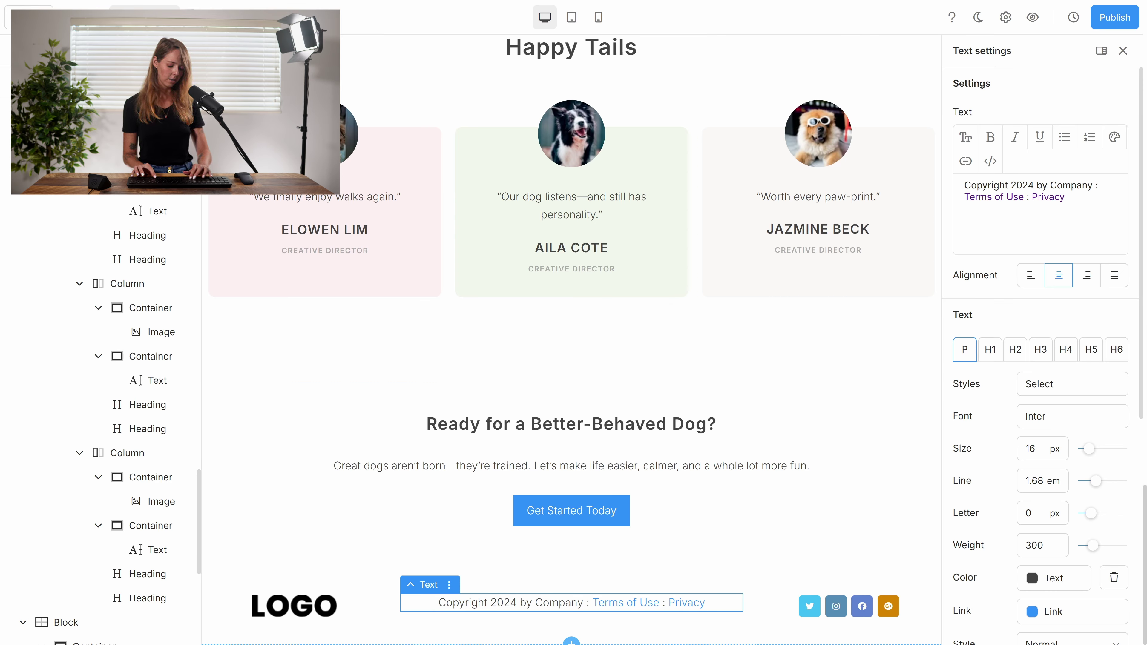
pyautogui.hotkey('ctrl', 'v')
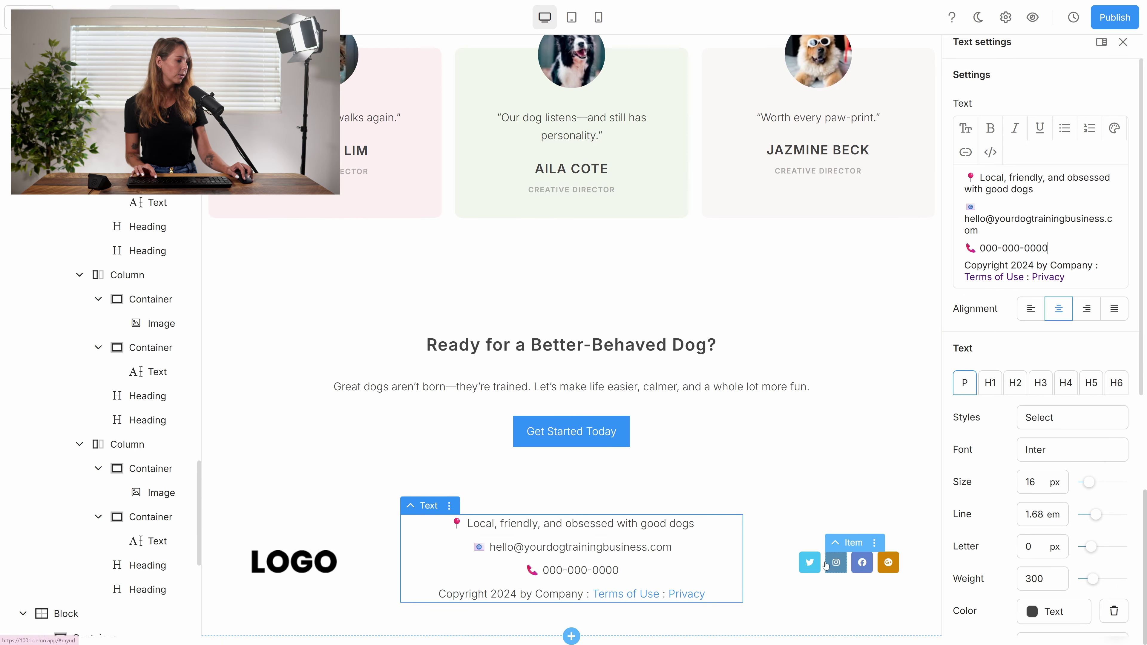
# - Add a text element to the footer's social icon column reading "Follow us for training tips, progress wins, and the occasional muddy paw photo 🐾"
pyautogui.click(829, 536)
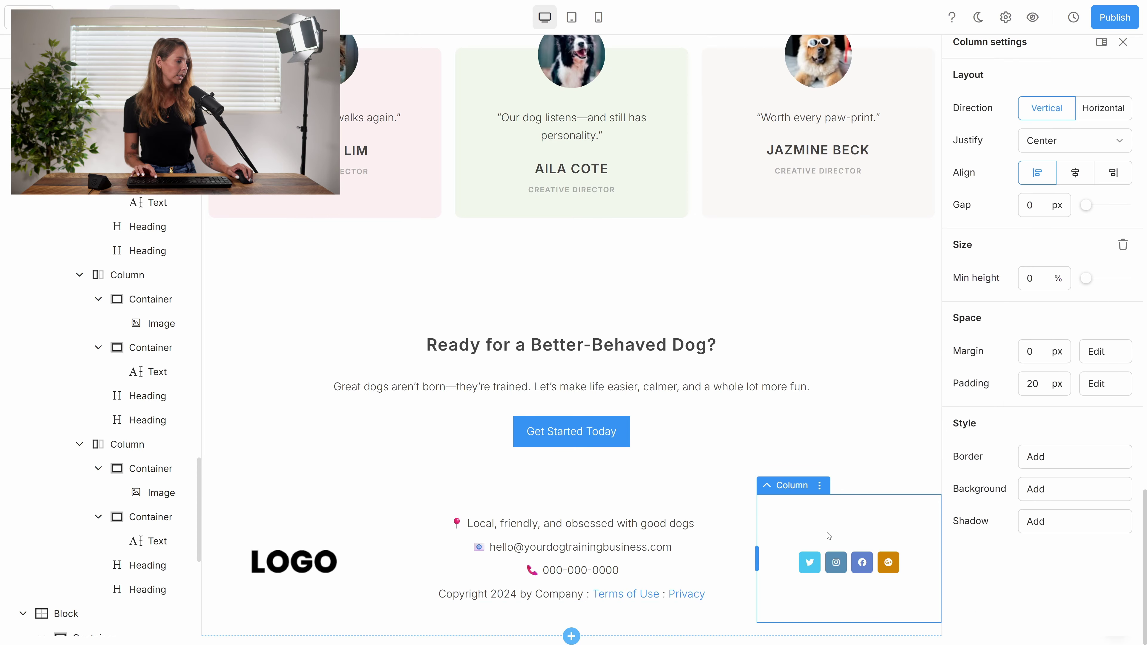
pyautogui.click(820, 485)
pyautogui.click(858, 462)
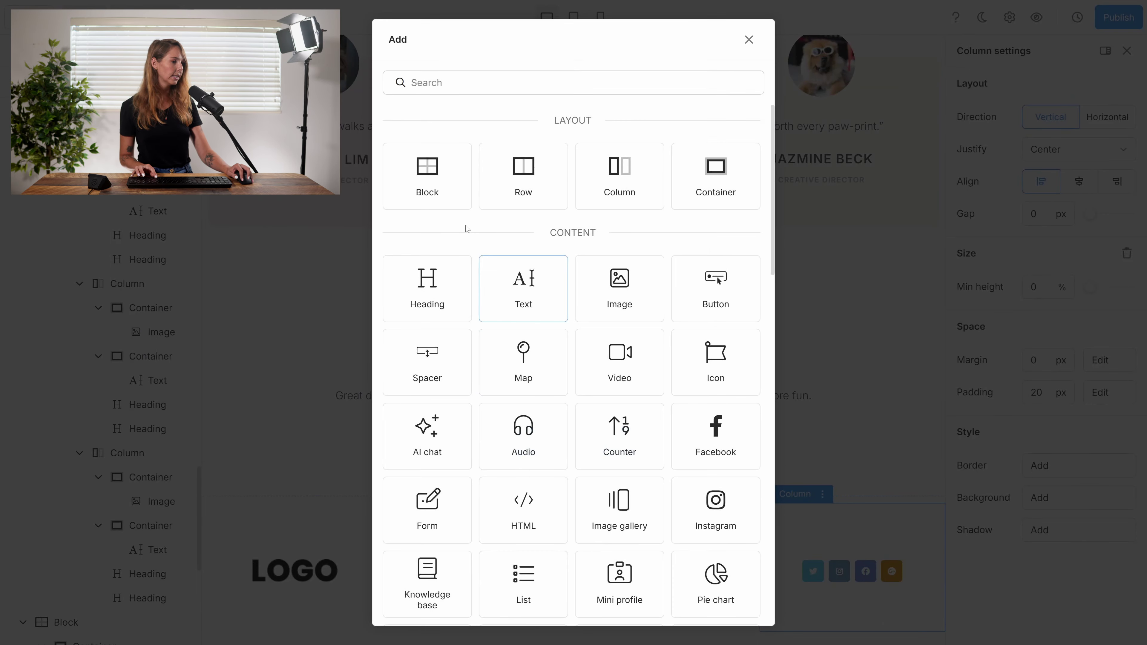
pyautogui.click(523, 289)
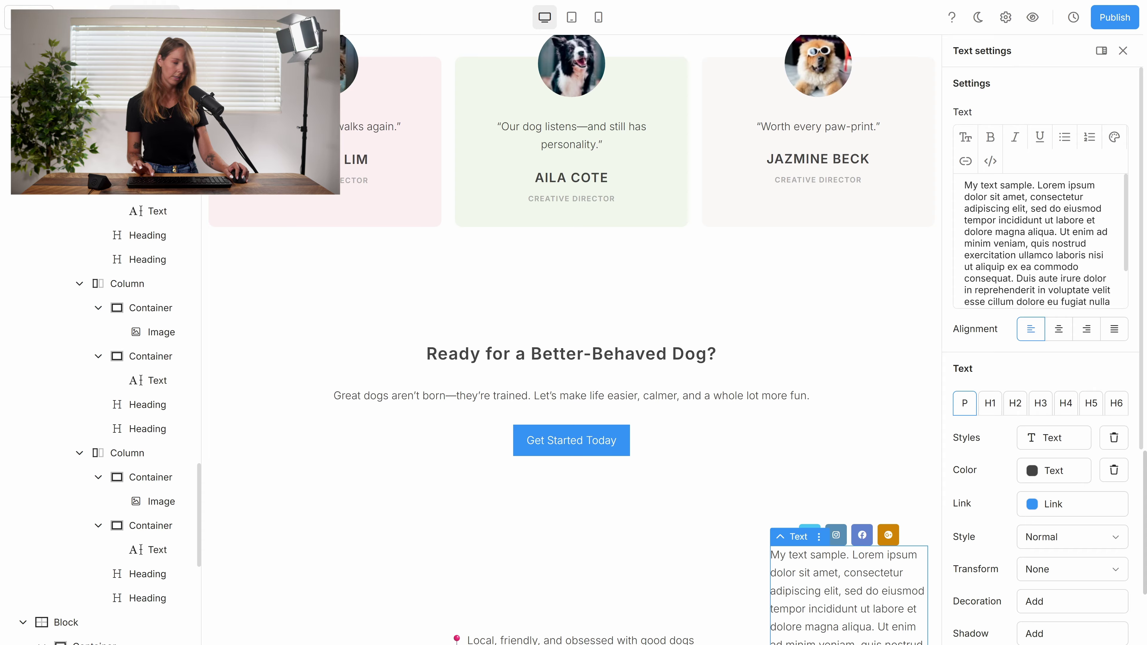
pyautogui.doubleClick(1029, 256)
pyautogui.hotkey('ctrl', 'a')
pyautogui.write('Follow us for training tips, progress wins, and the occasional muddy paw photo 🐾')
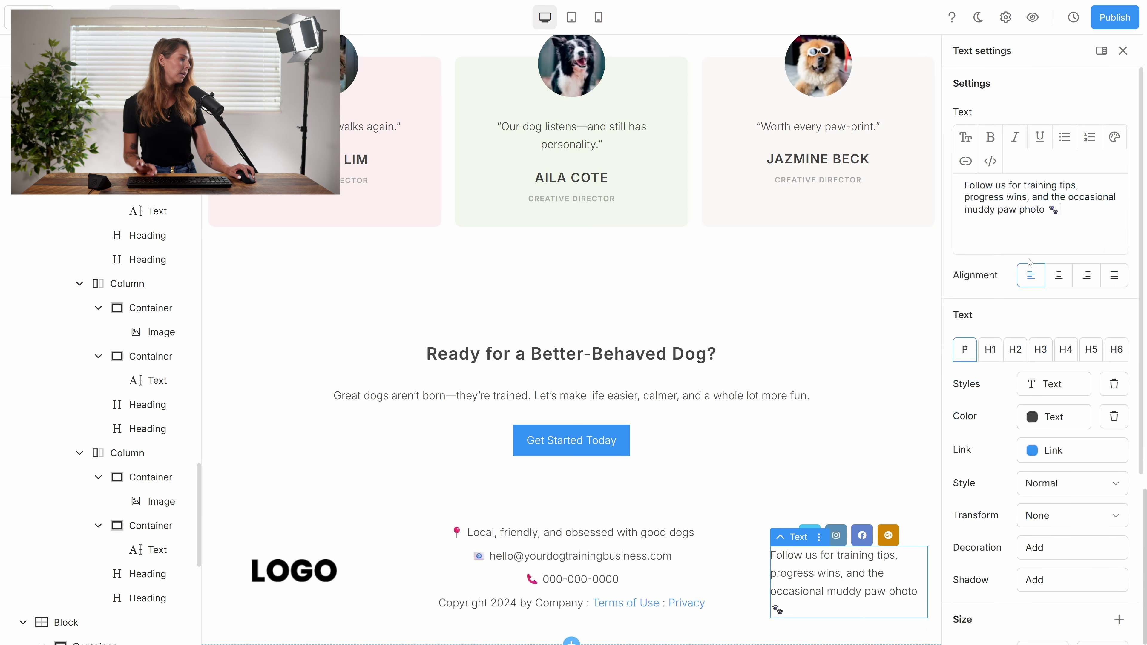
# - Centre the "Follow us" text and move it above the social icons container in the footer column
pyautogui.click(1060, 278)
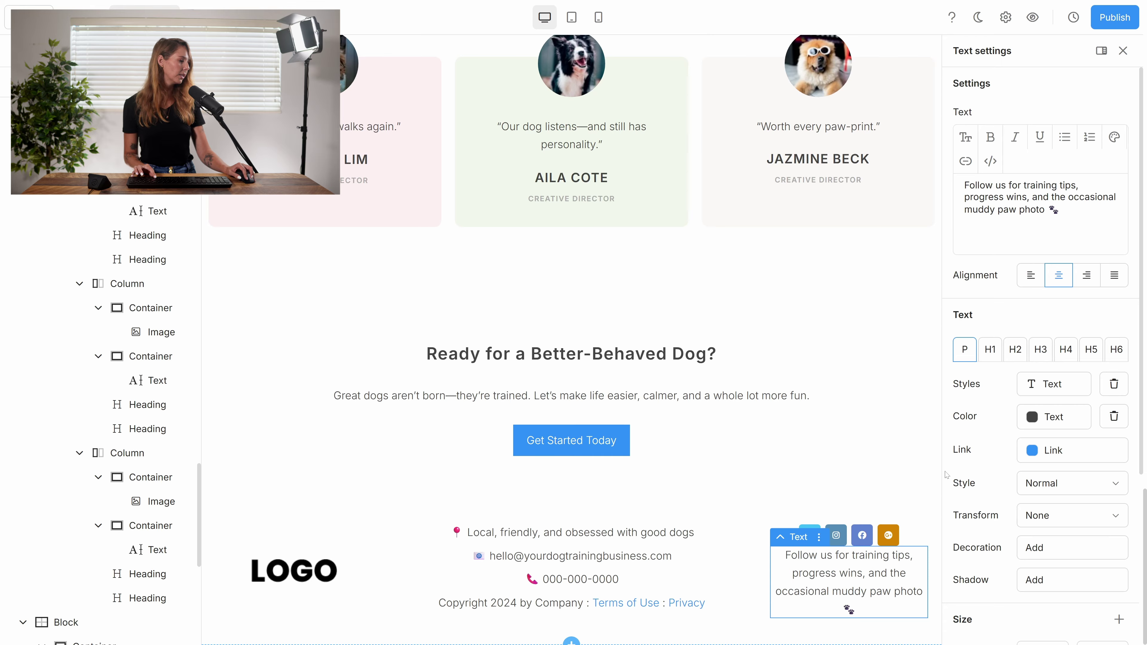
pyautogui.scroll(-5, 140, 527)
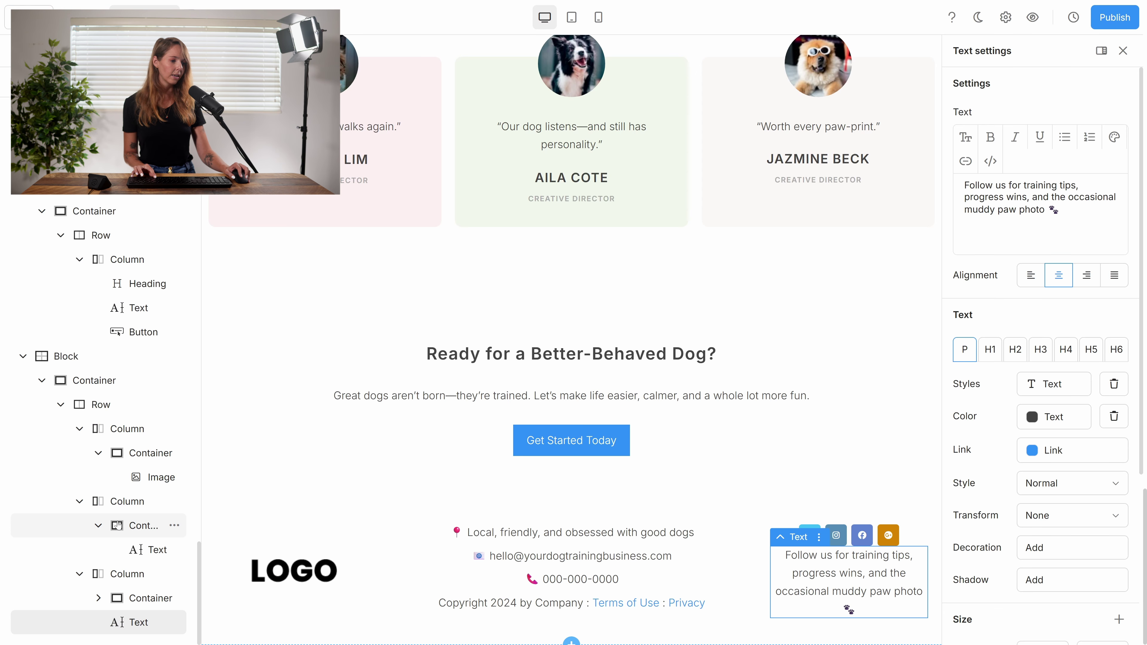
pyautogui.moveTo(143, 614); pyautogui.dragTo(143, 592)
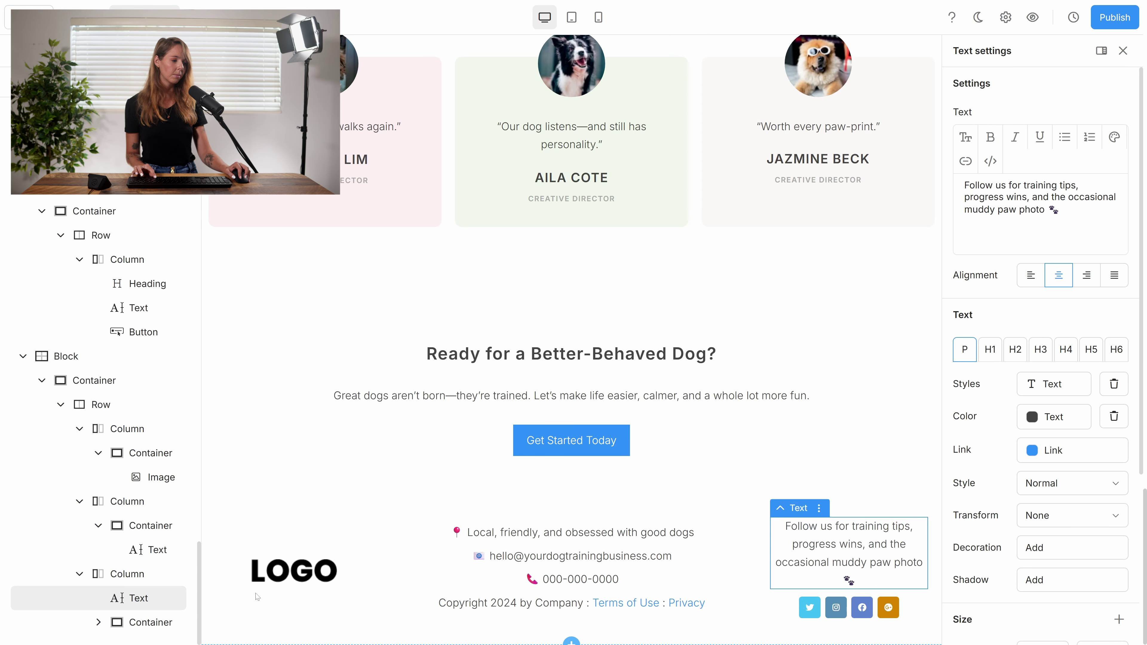
# - Check the icon and redirect settings of each of the four social icons in the footer
pyautogui.click(811, 609)
pyautogui.click(836, 608)
pyautogui.click(856, 612)
pyautogui.click(884, 612)
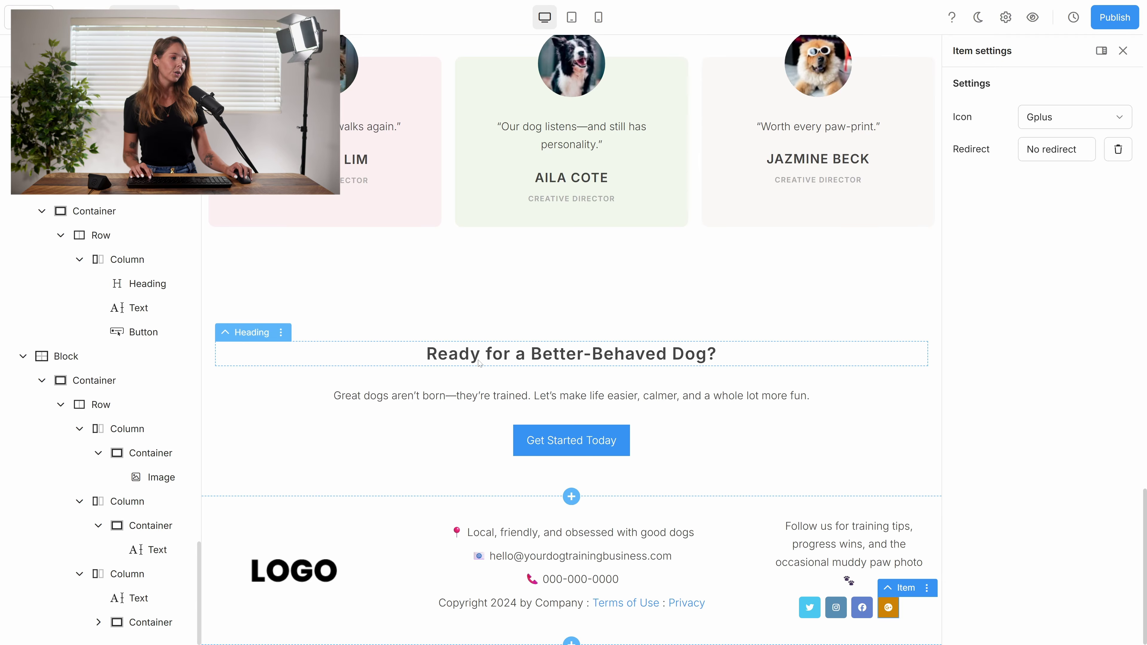
# - Browse the elements that can be added to the first empty column over the two-dog photo below the hero
pyautogui.scroll(20, 497, 356)
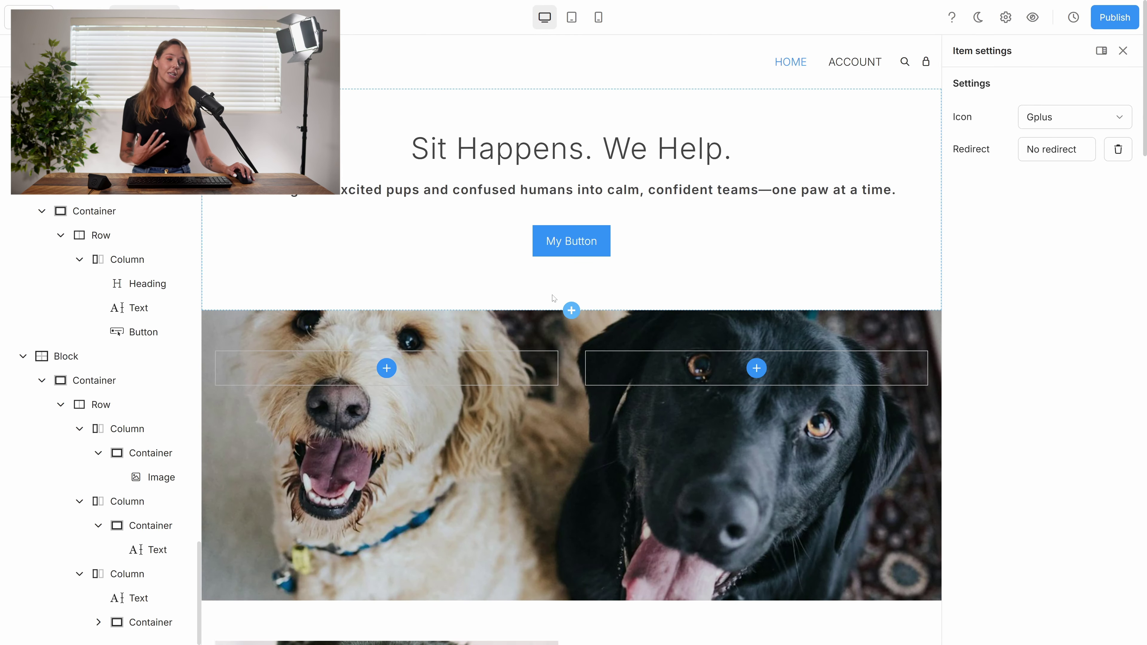
pyautogui.click(387, 368)
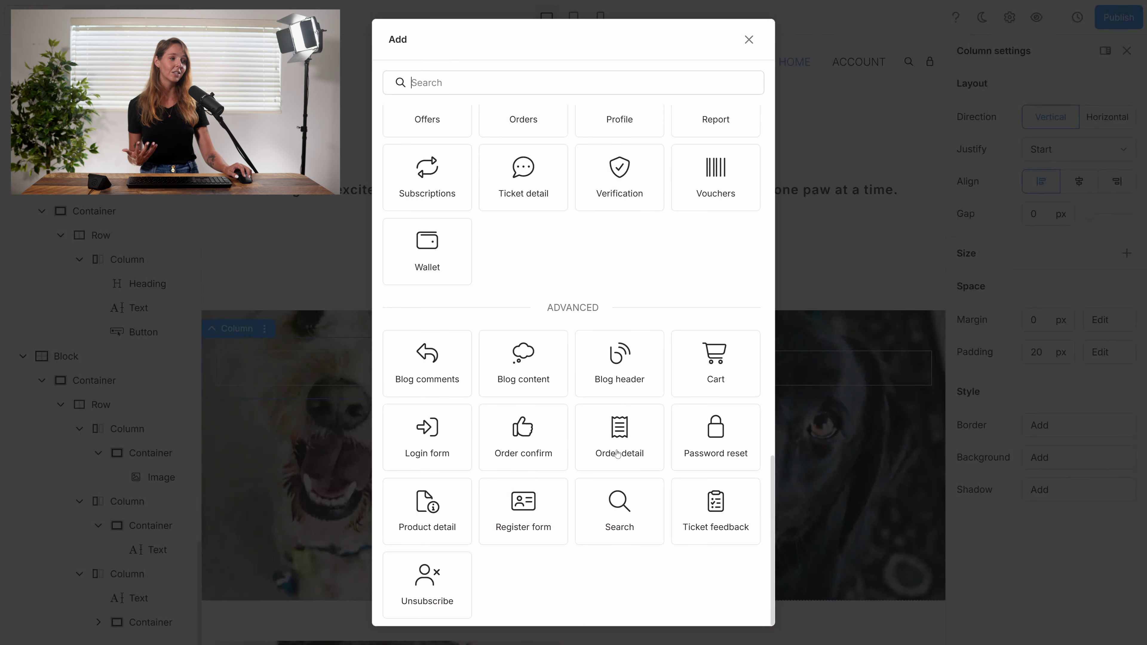
pyautogui.scroll(15, 617, 454)
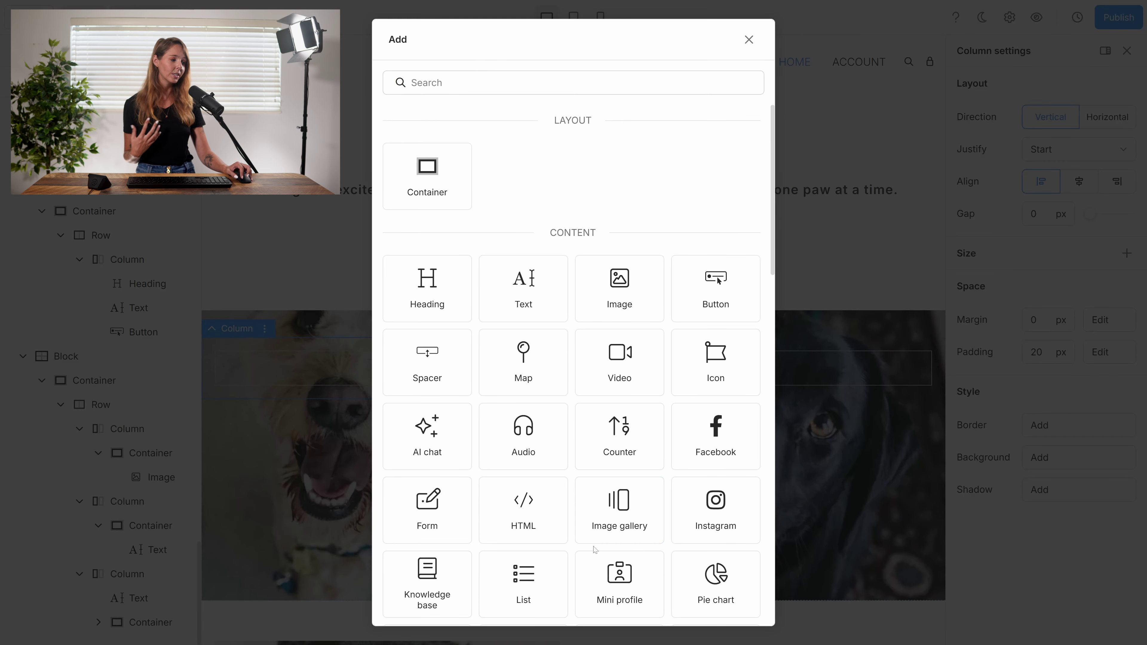
pyautogui.scroll(-2, 584, 551)
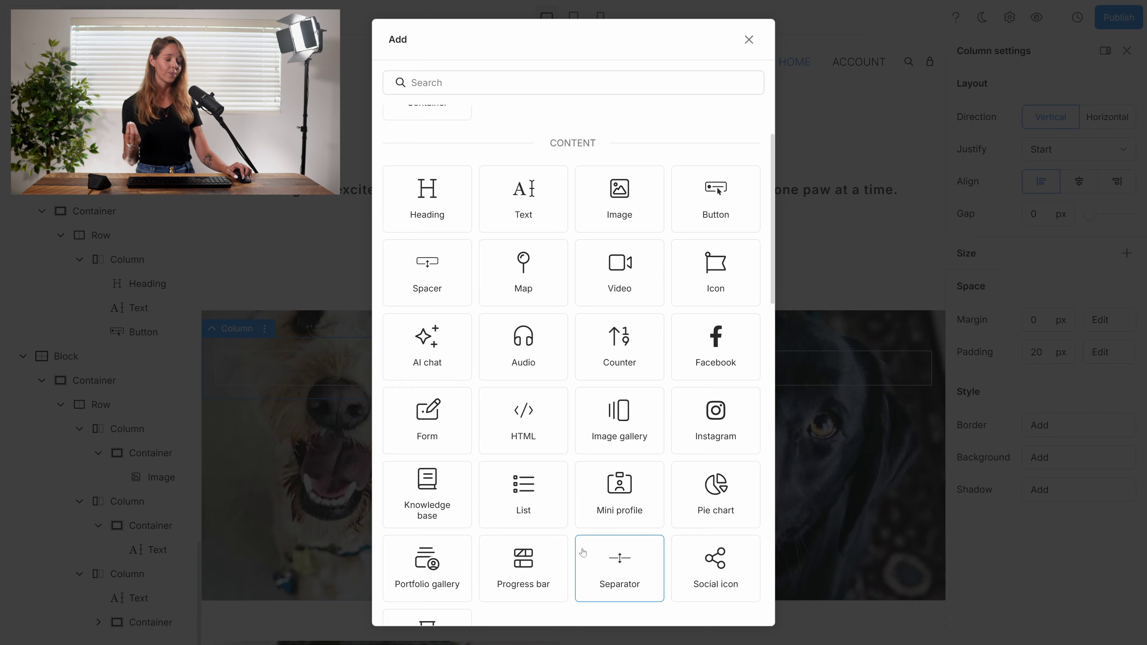
pyautogui.scroll(-1, 582, 552)
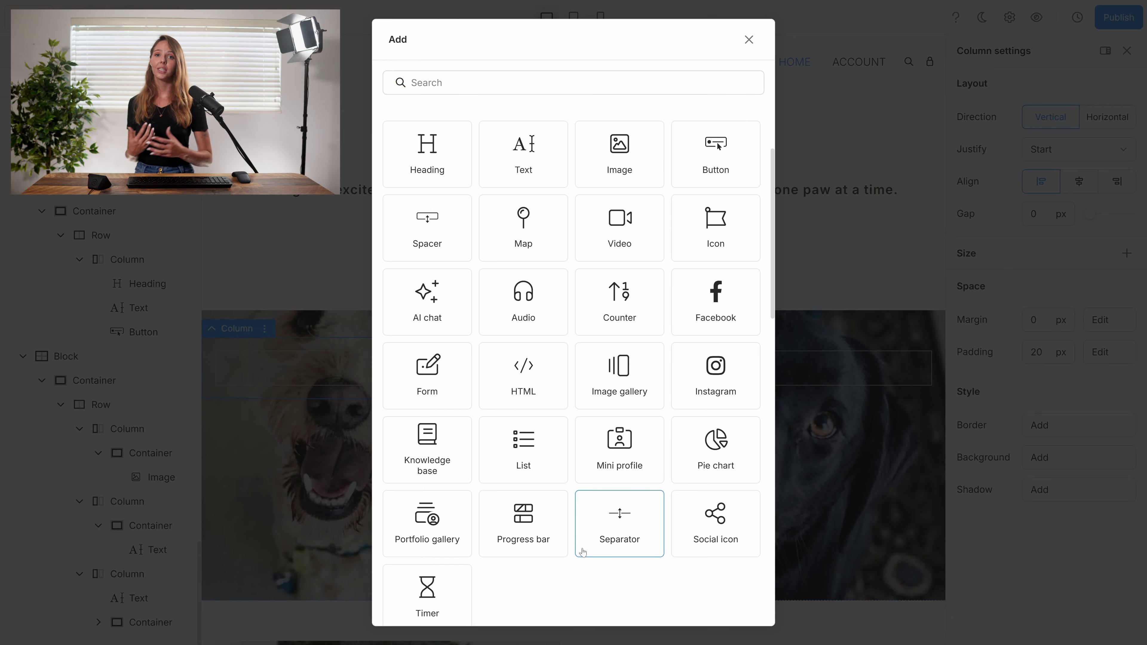